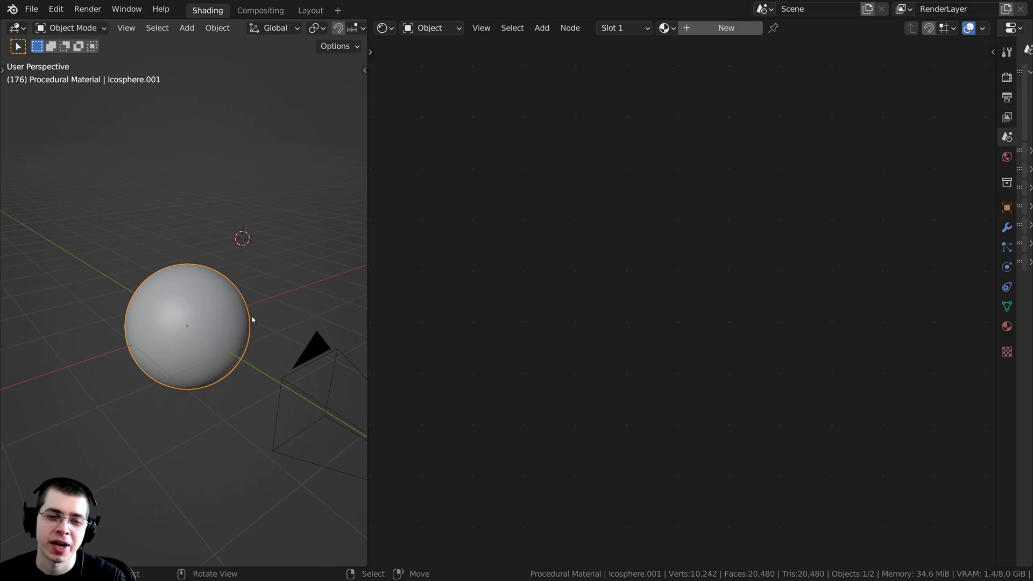
Step: Reset the 3D cursor to the world origin and add an ico sphere mesh there
{"action": "scroll", "coordinate": [246, 296], "scroll_direction": "up", "scroll_amount": 3}
{"action": "middle_click_drag", "start_coordinate": [252, 317], "coordinate": [225, 293]}
{"action": "key", "text": "shift+c"}
{"action": "key", "text": "shift+a"}
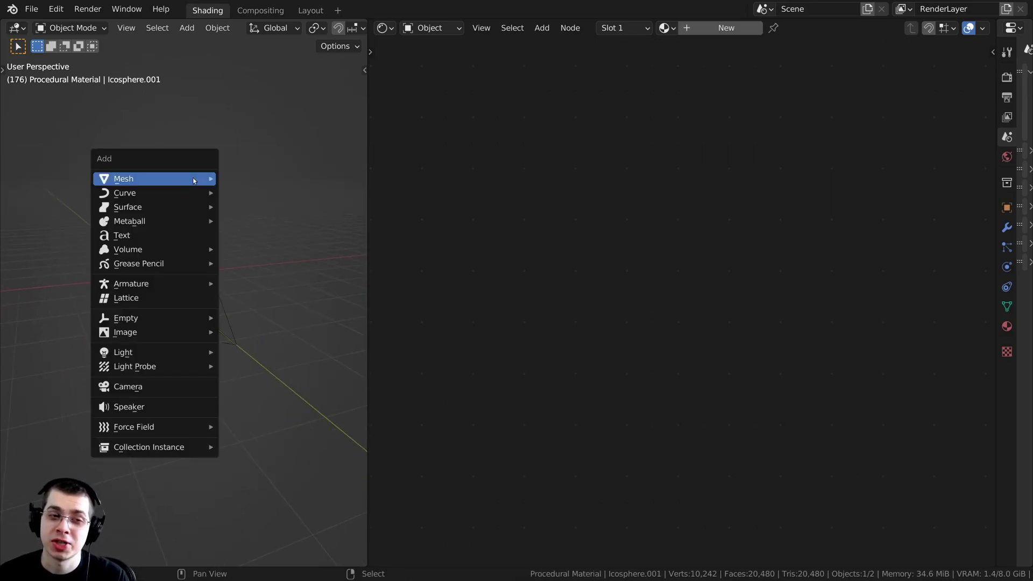
{"action": "mouse_move", "coordinate": [204, 179]}
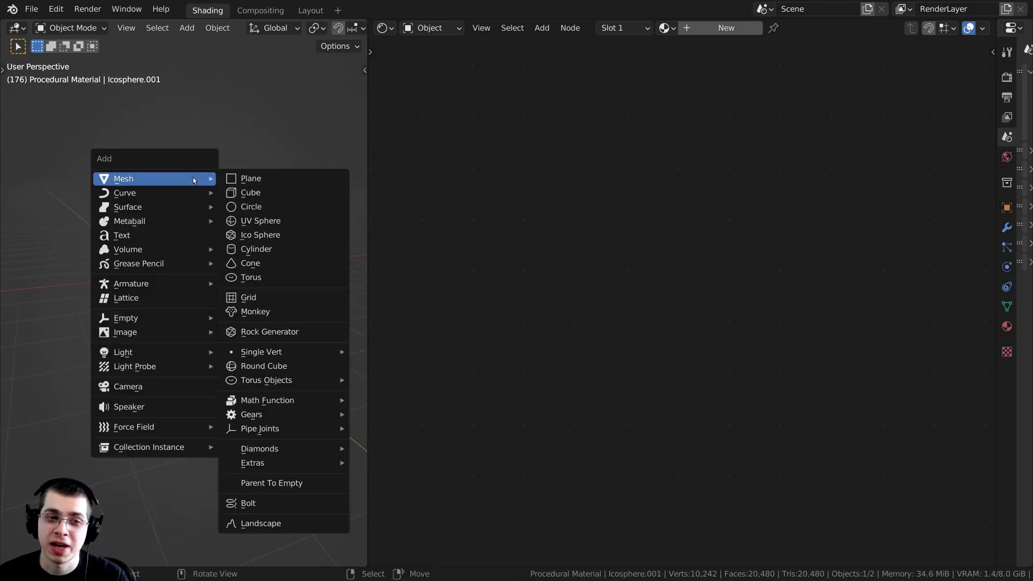
{"action": "left_click", "coordinate": [266, 234]}
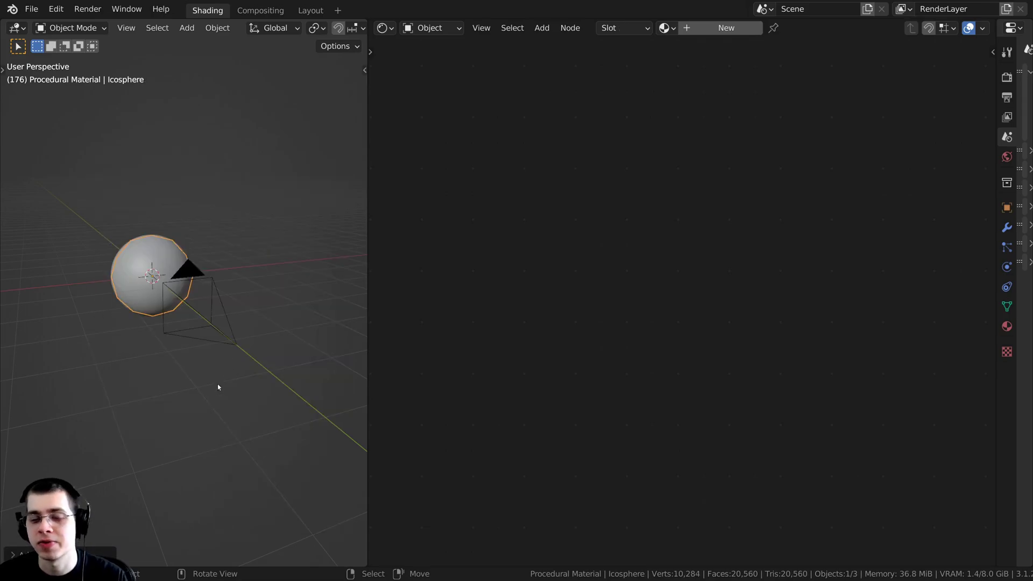
Step: Set the new ico sphere's subdivisions to 6
{"action": "left_click", "coordinate": [22, 554]}
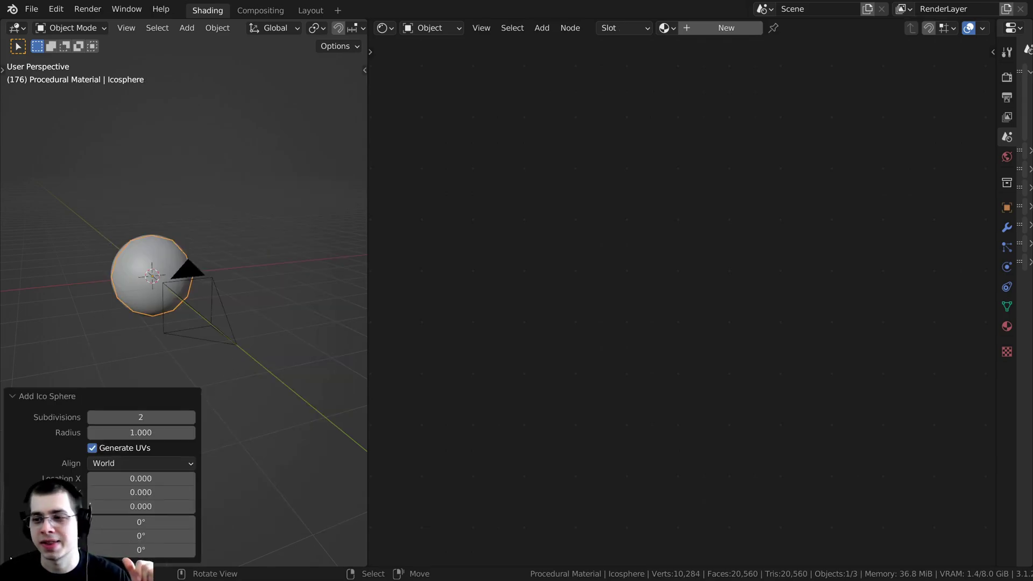
{"action": "left_click", "coordinate": [190, 417]}
{"action": "left_click", "coordinate": [191, 417]}
{"action": "left_click", "coordinate": [190, 417]}
{"action": "left_click", "coordinate": [190, 417]}
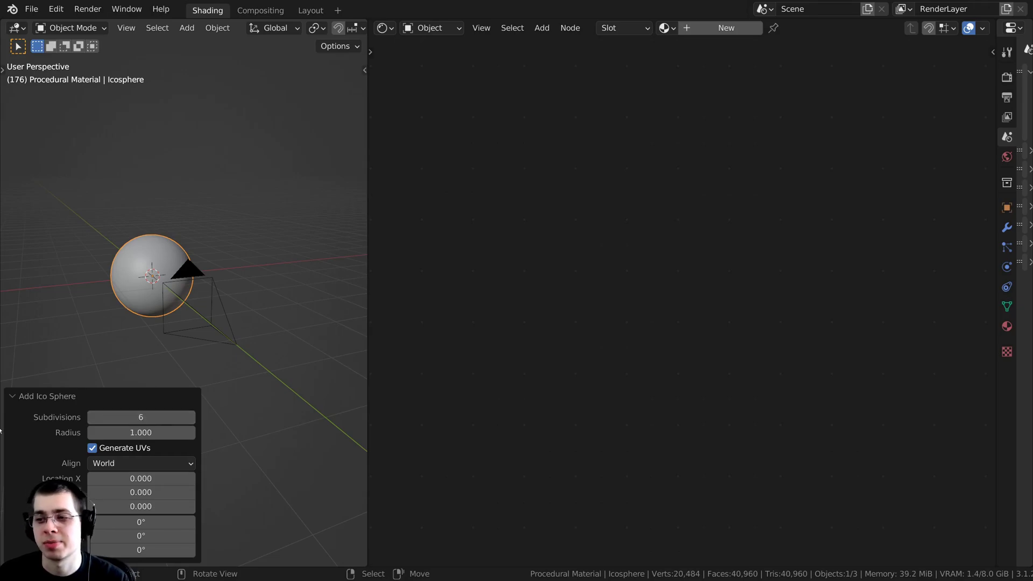
{"action": "left_click", "coordinate": [28, 396]}
{"action": "scroll", "coordinate": [148, 265], "scroll_direction": "up", "scroll_amount": 2}
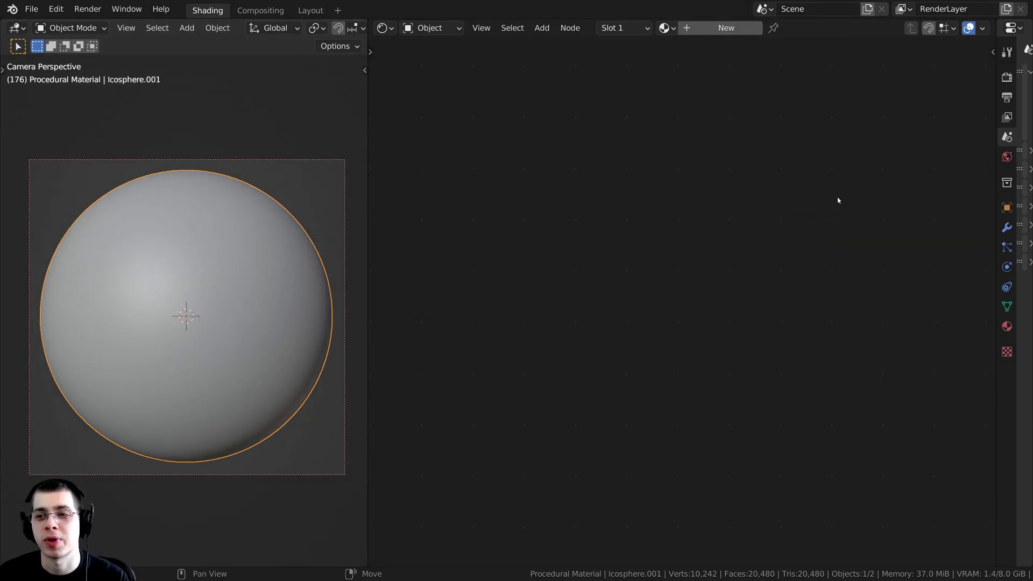
Step: Examine the world's Surface settings, including the Environment Texture option for its color and the assigned HDR image file
{"action": "left_click_drag", "start_coordinate": [997, 153], "coordinate": [779, 156]}
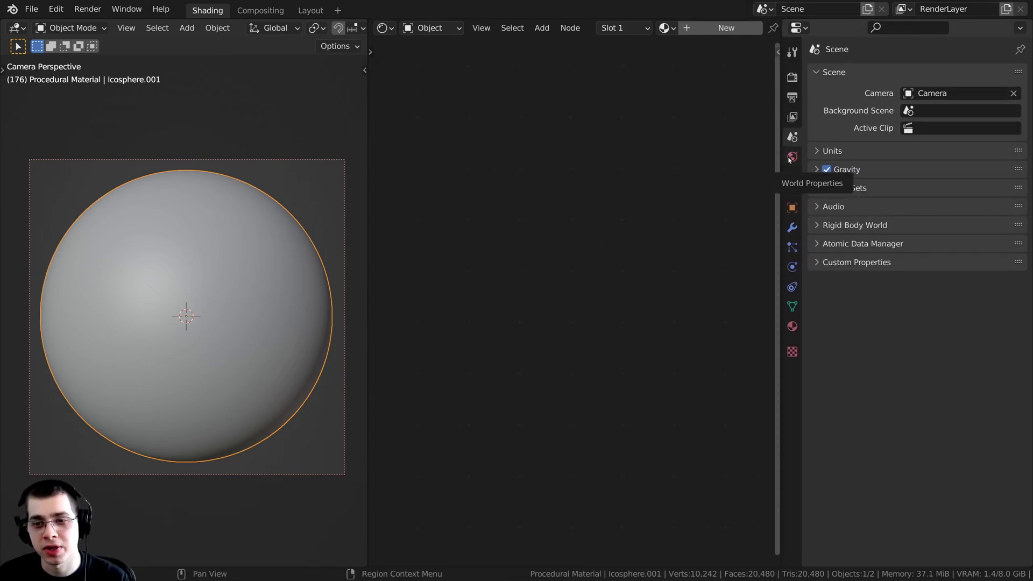
{"action": "left_click", "coordinate": [790, 158]}
{"action": "left_click", "coordinate": [816, 117]}
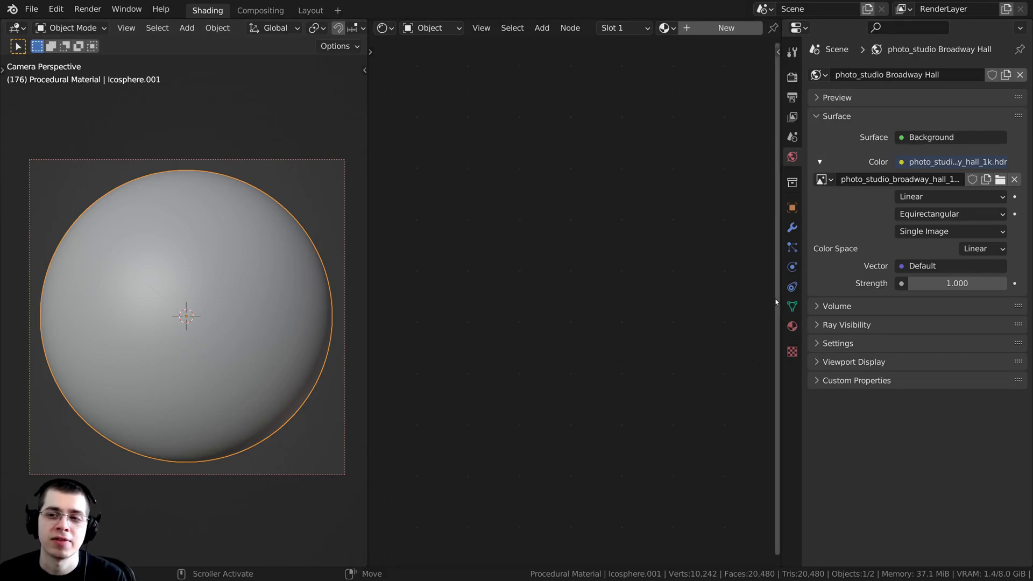
{"action": "left_click_drag", "start_coordinate": [782, 204], "coordinate": [752, 204]}
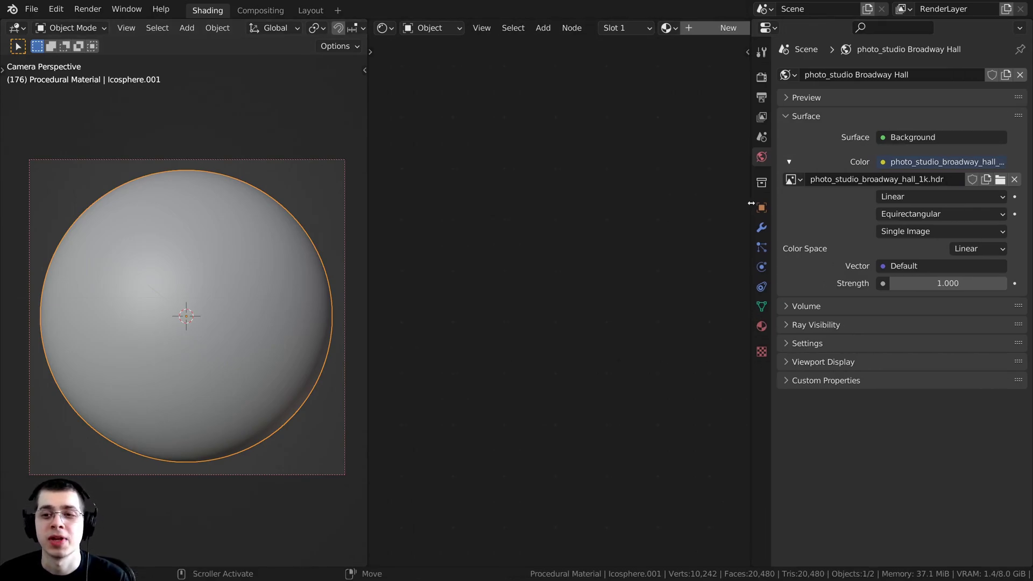
{"action": "left_click", "coordinate": [883, 163]}
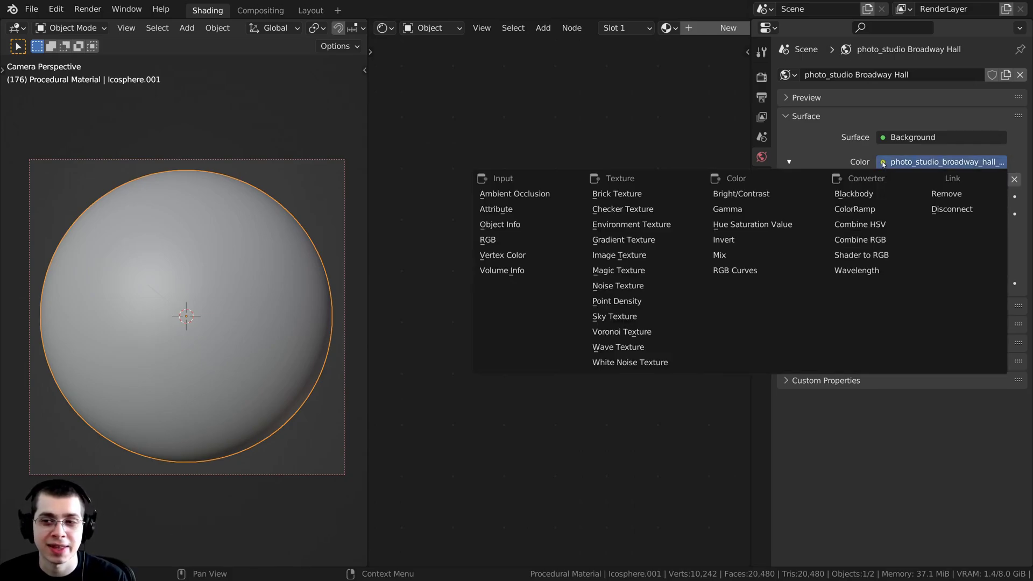
{"action": "left_click", "coordinate": [629, 225]}
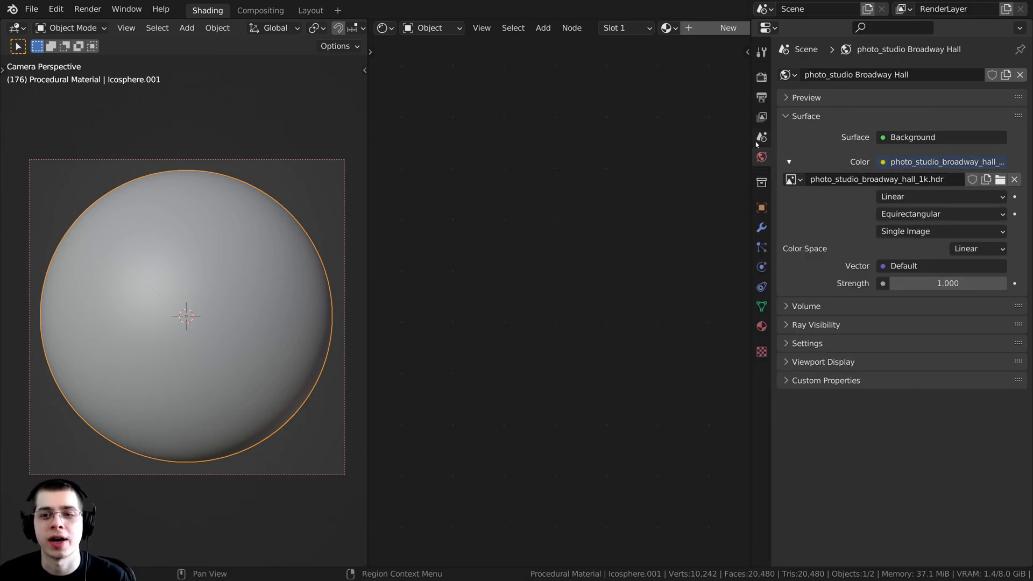
{"action": "double_click", "coordinate": [915, 179]}
{"action": "mouse_move", "coordinate": [917, 179]}
{"action": "left_mouse_down"}
{"action": "mouse_move", "coordinate": [946, 182]}
{"action": "mouse_move", "coordinate": [918, 180]}
{"action": "left_mouse_up"}
{"action": "left_click", "coordinate": [950, 181]}
{"action": "left_click", "coordinate": [918, 180]}
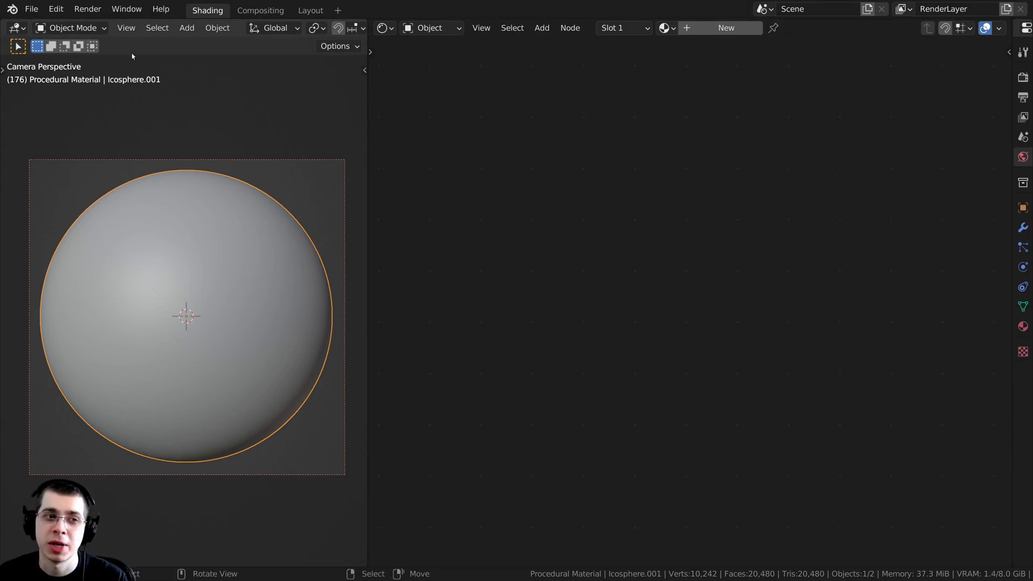
Step: Open the preferences to check that the Node Wrangler add-on is enabled
{"action": "left_click", "coordinate": [54, 11]}
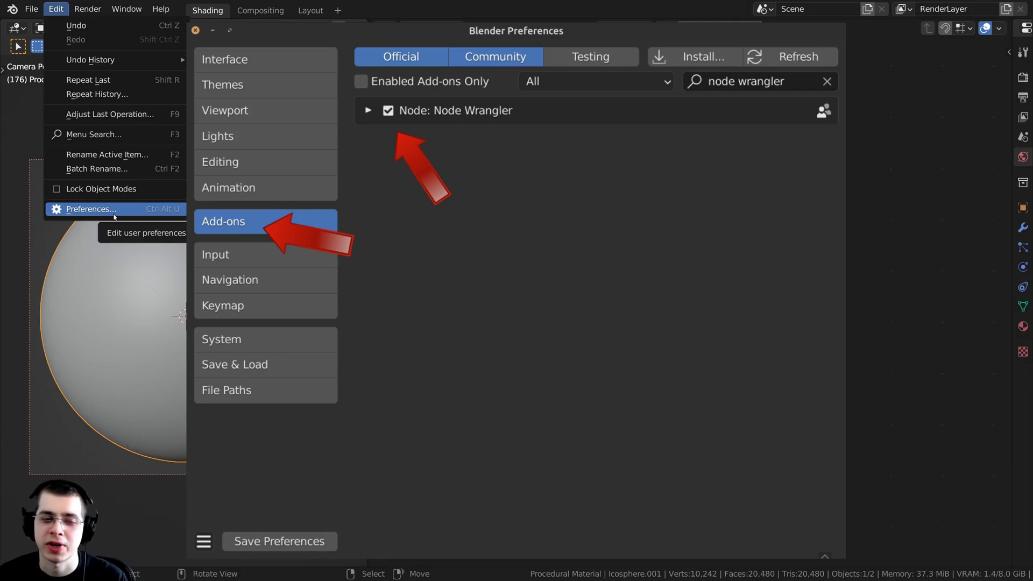
{"action": "left_click", "coordinate": [88, 209]}
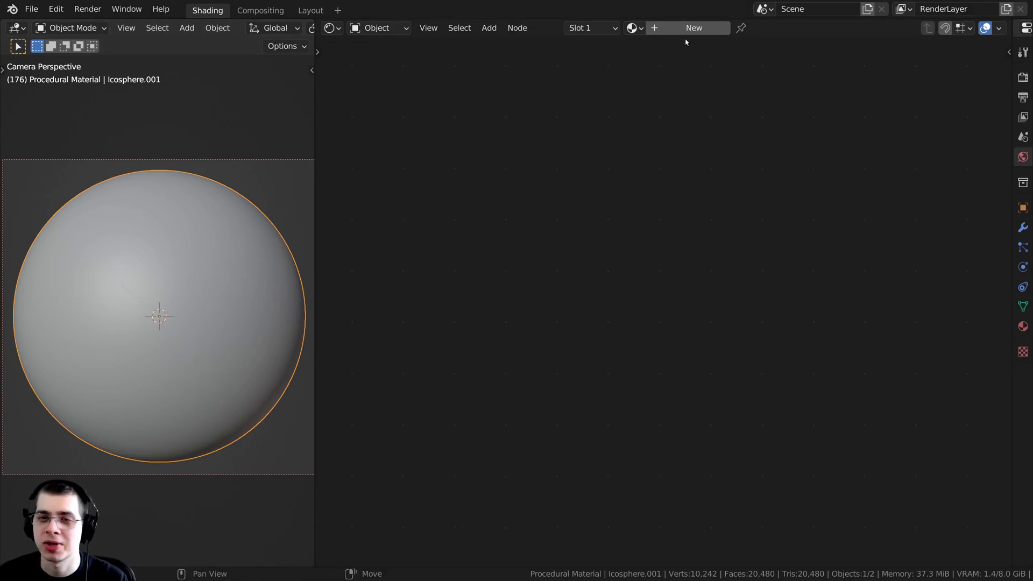
Step: Create a new material for the selected sphere
{"action": "left_click", "coordinate": [669, 29]}
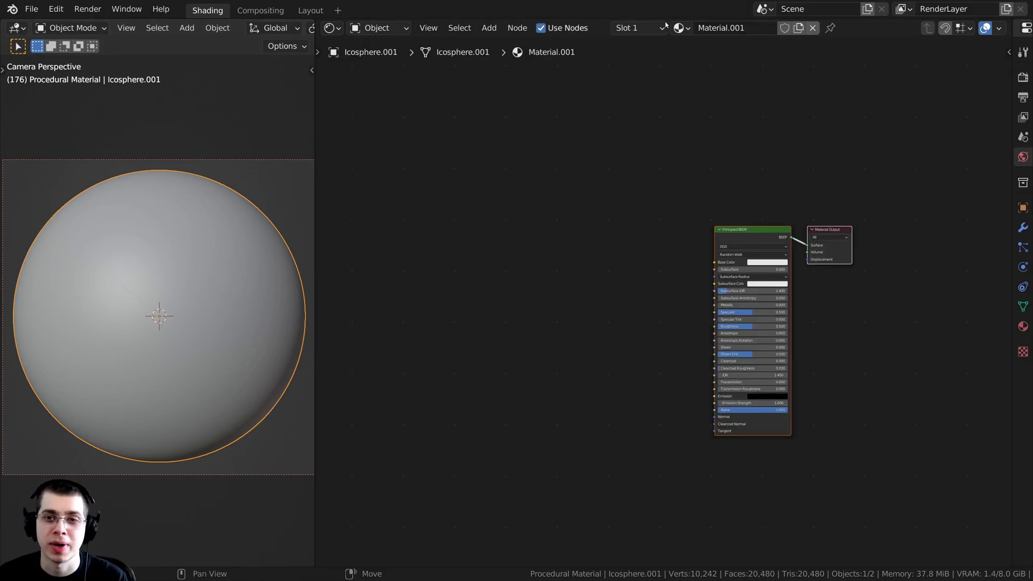
{"action": "scroll", "coordinate": [713, 201], "scroll_direction": "up", "scroll_amount": 4}
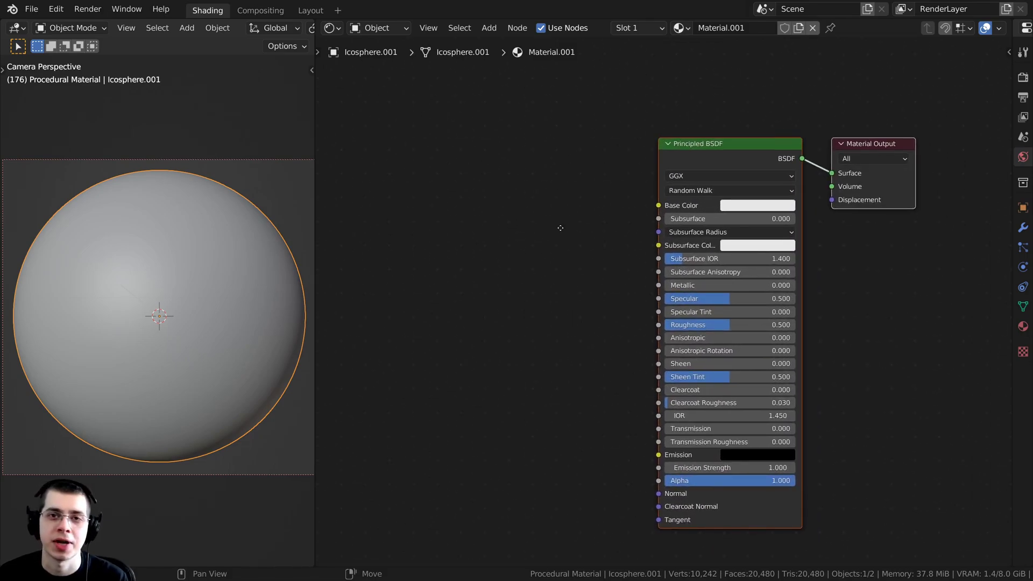
{"action": "middle_click_drag", "start_coordinate": [560, 228], "coordinate": [631, 241]}
{"action": "scroll", "coordinate": [565, 142], "scroll_direction": "up", "scroll_amount": 1}
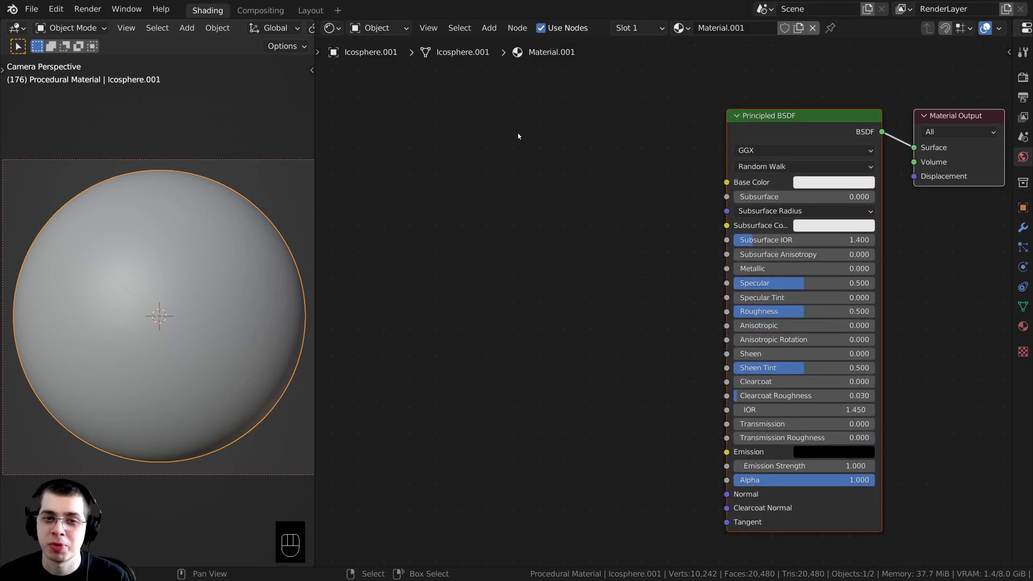
Step: Add a Noise Texture node and place it to the left of the Principled BSDF node
{"action": "key", "text": "shift+a"}
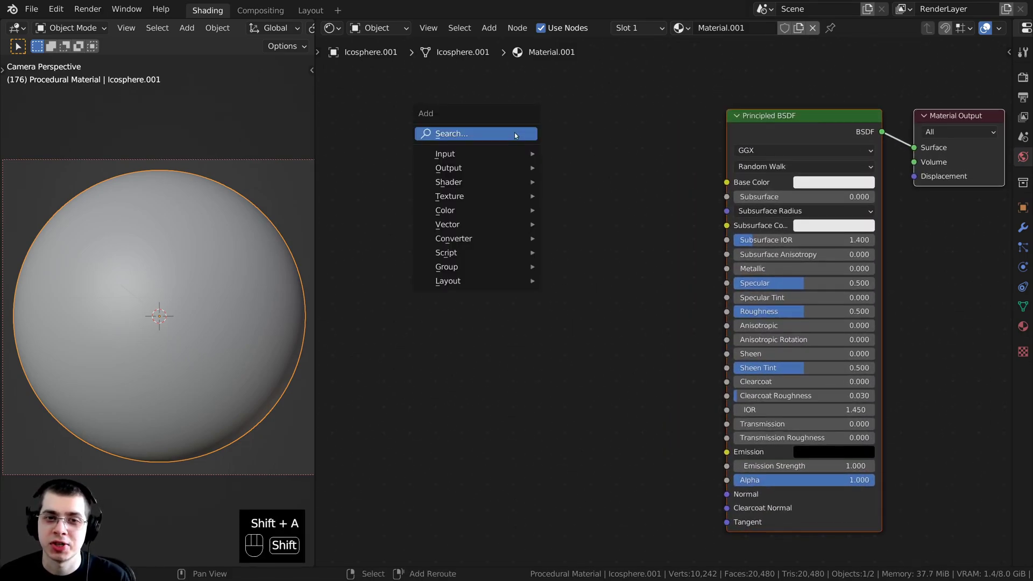
{"action": "left_click", "coordinate": [450, 133]}
{"action": "type", "text": "nois"}
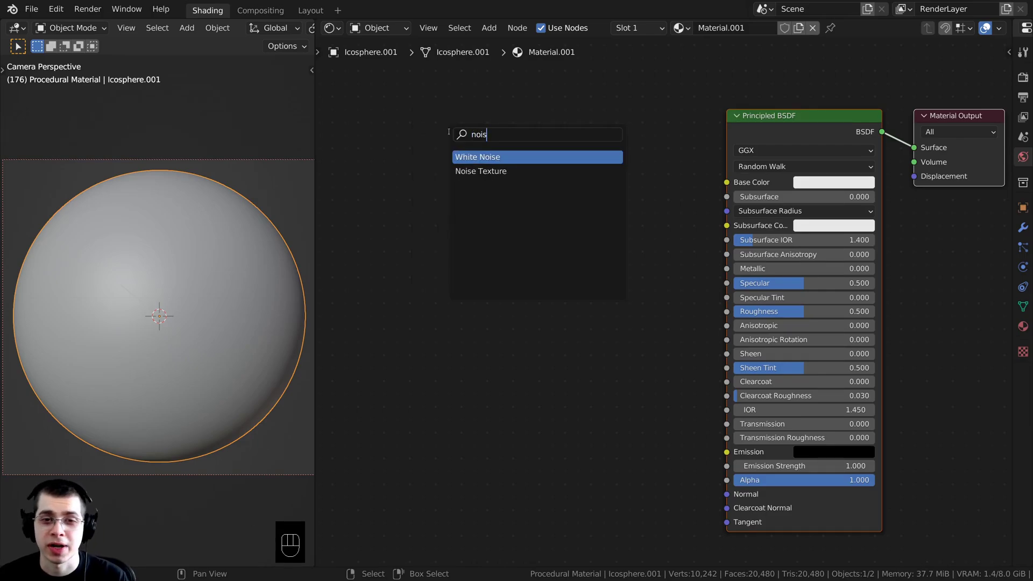
{"action": "key", "text": "Down"}
{"action": "key", "text": "Return"}
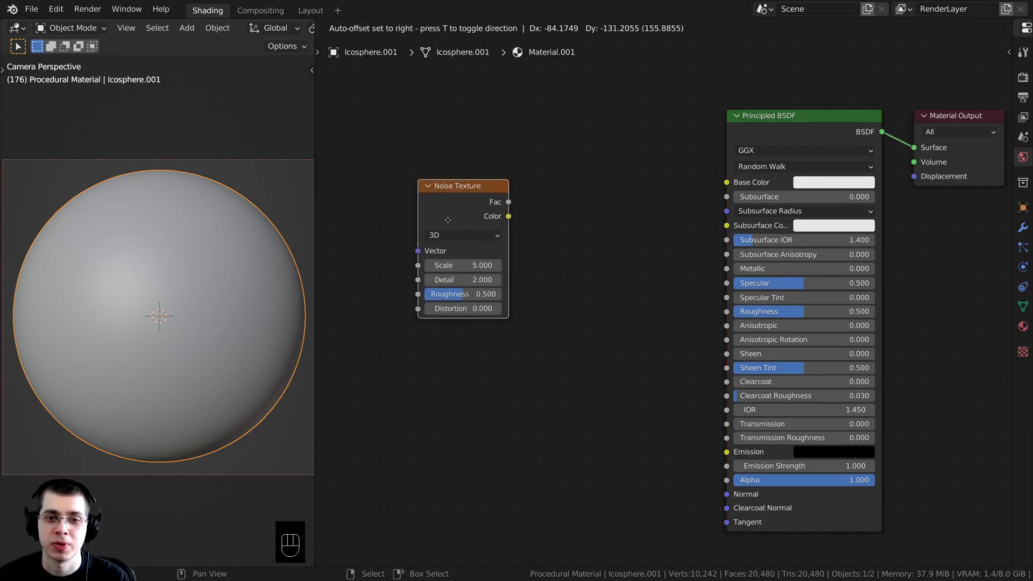
{"action": "left_click", "coordinate": [447, 221]}
{"action": "scroll", "coordinate": [433, 226], "scroll_direction": "down", "scroll_amount": 1}
{"action": "middle_click_drag", "start_coordinate": [436, 226], "coordinate": [555, 229]}
{"action": "left_click_drag", "start_coordinate": [557, 212], "coordinate": [560, 209]}
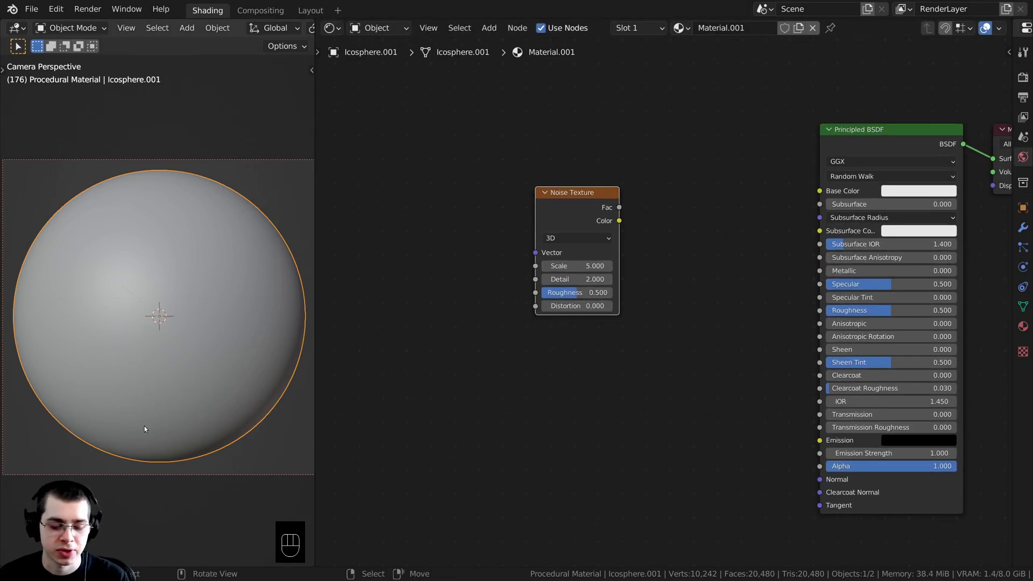
Step: Switch the 3D viewport to Rendered shading
{"action": "key", "text": "z"}
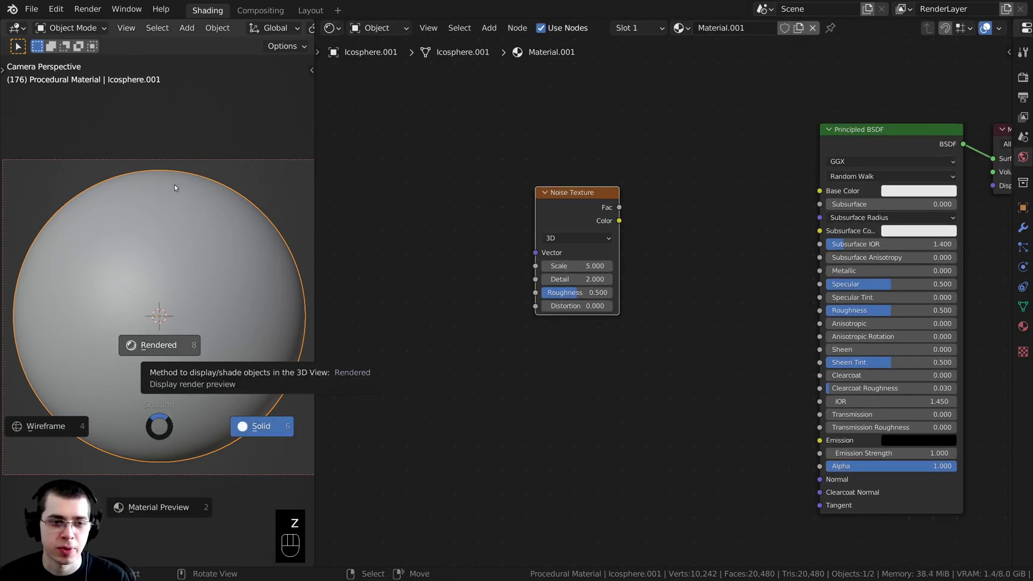
{"action": "left_click", "coordinate": [157, 348]}
{"action": "scroll", "coordinate": [559, 225], "scroll_direction": "up", "scroll_amount": 1}
{"action": "mouse_move", "coordinate": [560, 226]}
{"action": "left_mouse_down"}
{"action": "mouse_move", "coordinate": [552, 221]}
{"action": "mouse_move", "coordinate": [571, 225]}
{"action": "left_mouse_up"}
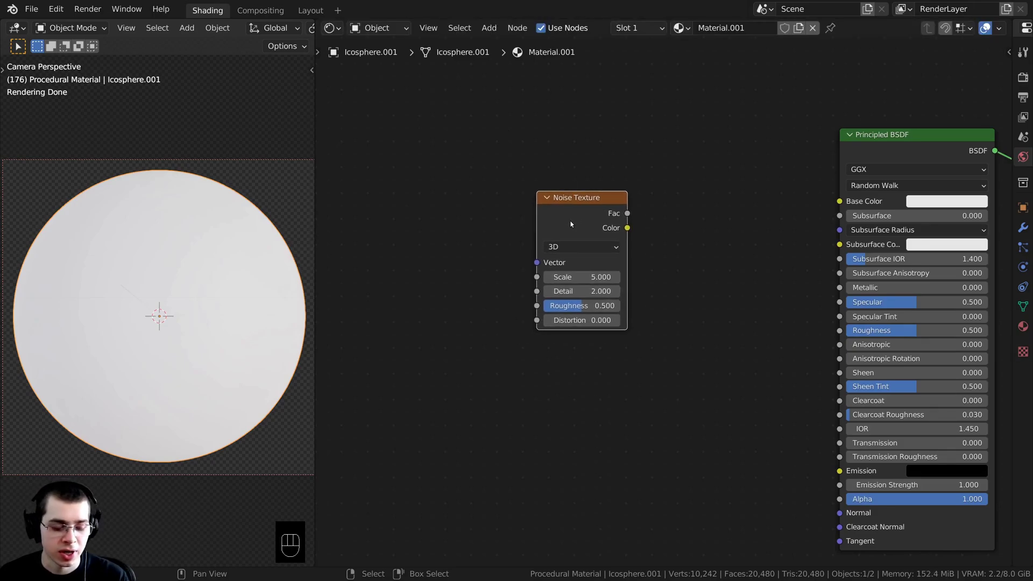
Step: Preview the Noise Texture's Fac and Color outputs on the sphere, and switch back to previewing the Principled BSDF
{"action": "key", "text": "ctrl+shift"}
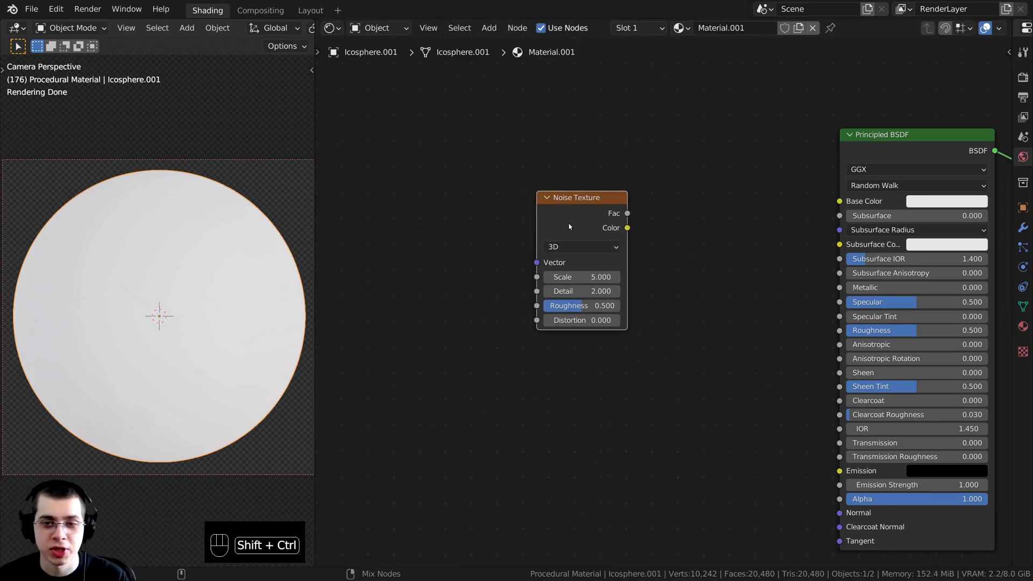
{"action": "left_click", "coordinate": [569, 221], "text": "ctrl+shift"}
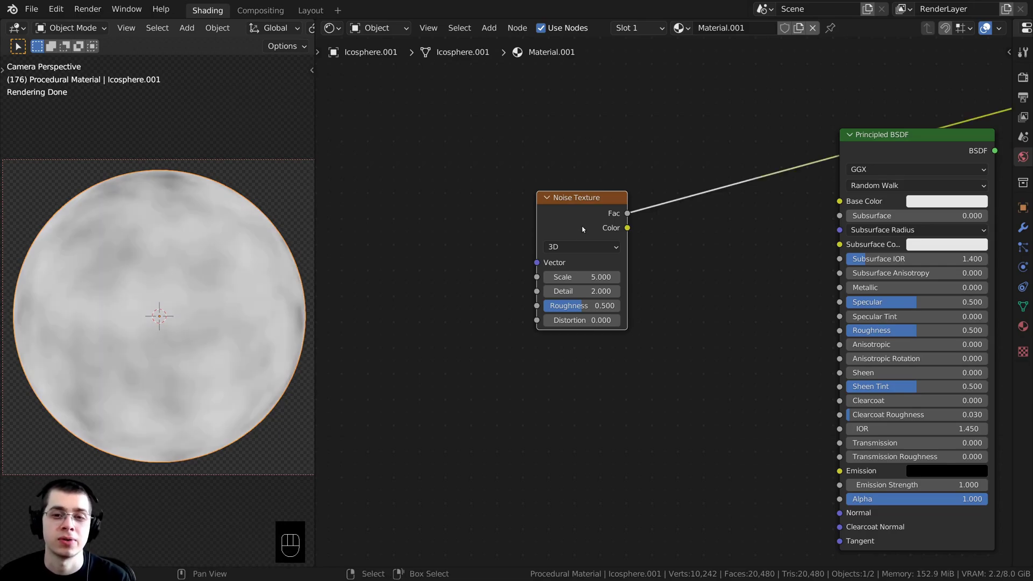
{"action": "left_click", "coordinate": [582, 226], "text": "ctrl+shift"}
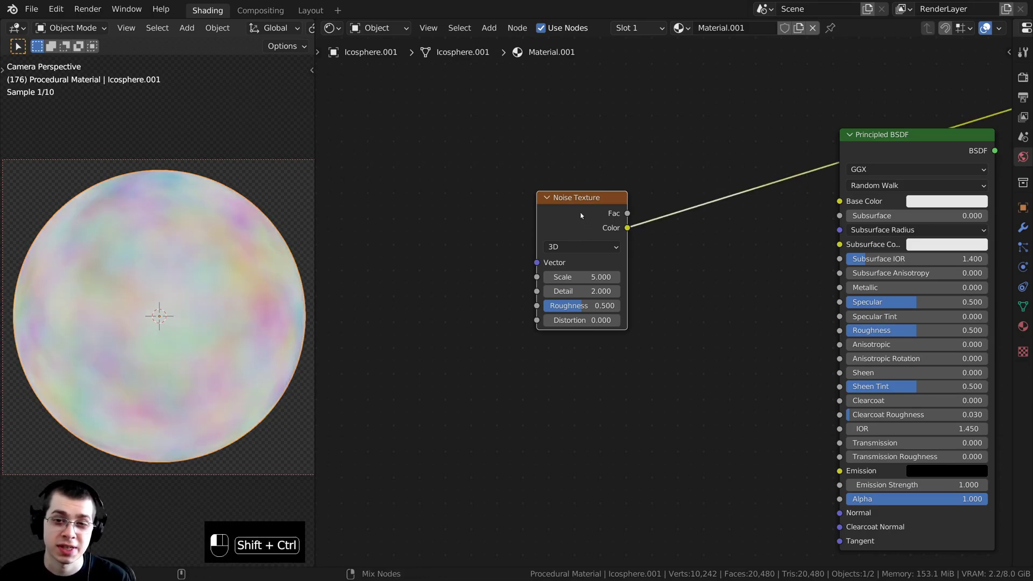
{"action": "left_click", "coordinate": [582, 215], "text": "ctrl+shift"}
{"action": "scroll", "coordinate": [826, 188], "scroll_direction": "down", "scroll_amount": 4}
{"action": "left_click", "coordinate": [843, 189], "text": "ctrl+shift"}
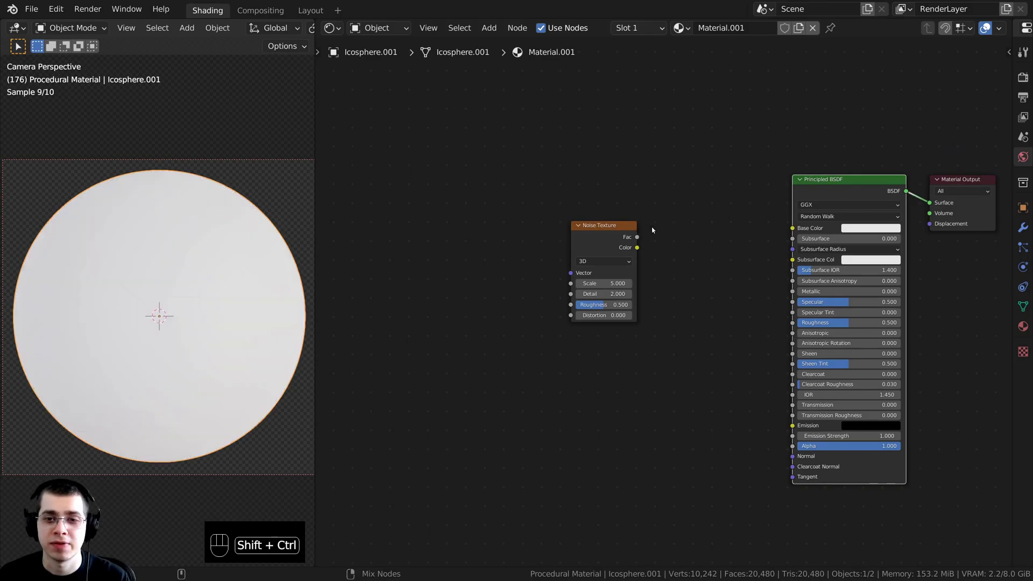
Step: Preview the Noise Texture's Fac output on the sphere and shift the node slightly upward
{"action": "left_click", "coordinate": [601, 227], "text": "ctrl+shift"}
{"action": "middle_click_drag", "start_coordinate": [758, 219], "coordinate": [728, 226]}
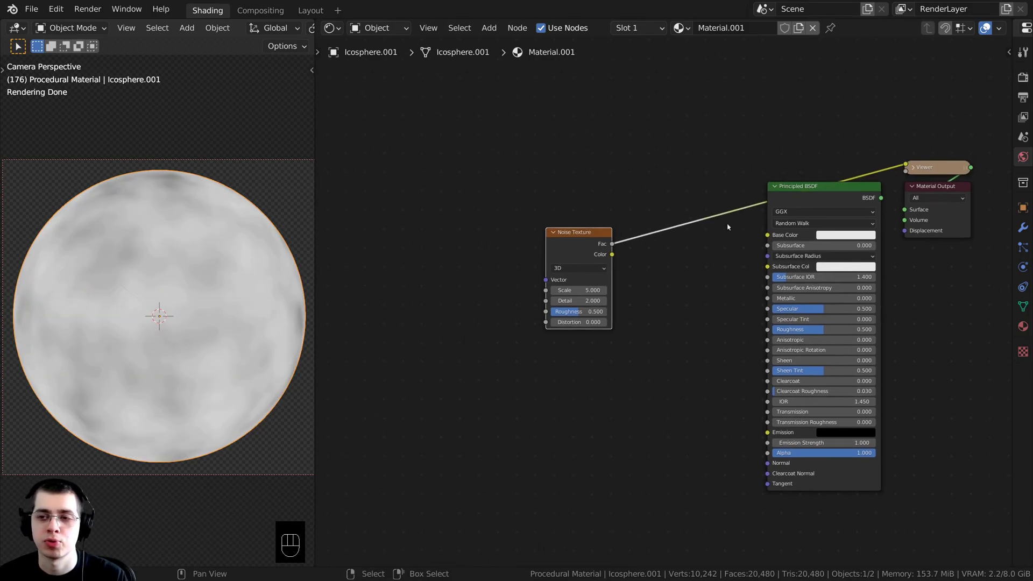
{"action": "scroll", "coordinate": [928, 165], "scroll_direction": "up", "scroll_amount": 1}
{"action": "mouse_move", "coordinate": [563, 241]}
{"action": "left_mouse_down"}
{"action": "mouse_move", "coordinate": [558, 228]}
{"action": "mouse_move", "coordinate": [545, 247]}
{"action": "mouse_move", "coordinate": [564, 223]}
{"action": "left_mouse_up"}
{"action": "scroll", "coordinate": [558, 228], "scroll_direction": "up", "scroll_amount": 2}
{"action": "middle_click_drag", "start_coordinate": [564, 223], "coordinate": [568, 224]}
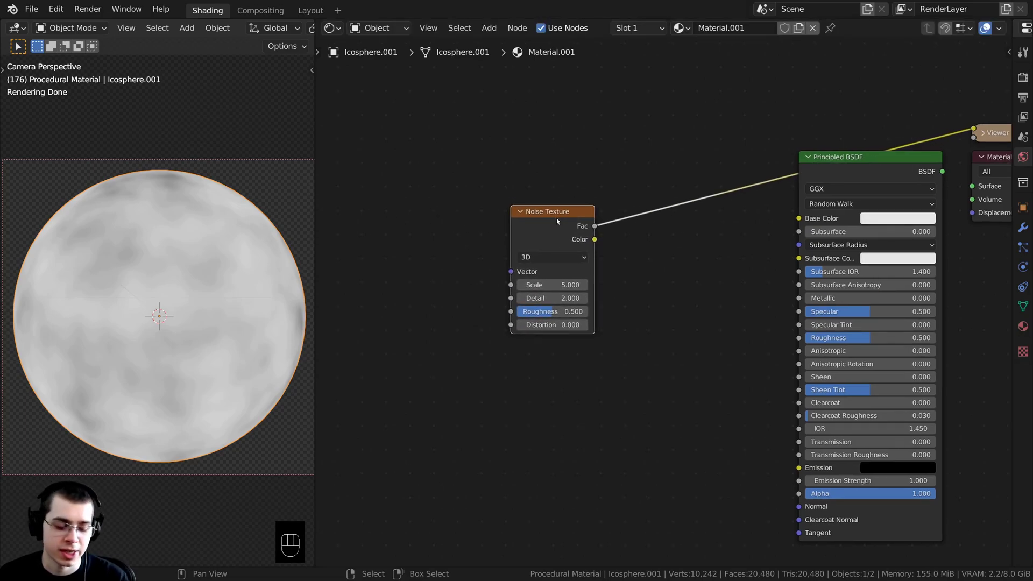
Step: Add connected Texture Coordinate and Mapping nodes to the Noise Texture, and move the Texture Coordinate node slightly away from Mapping
{"action": "key", "text": "g"}
{"action": "left_click", "coordinate": [544, 223]}
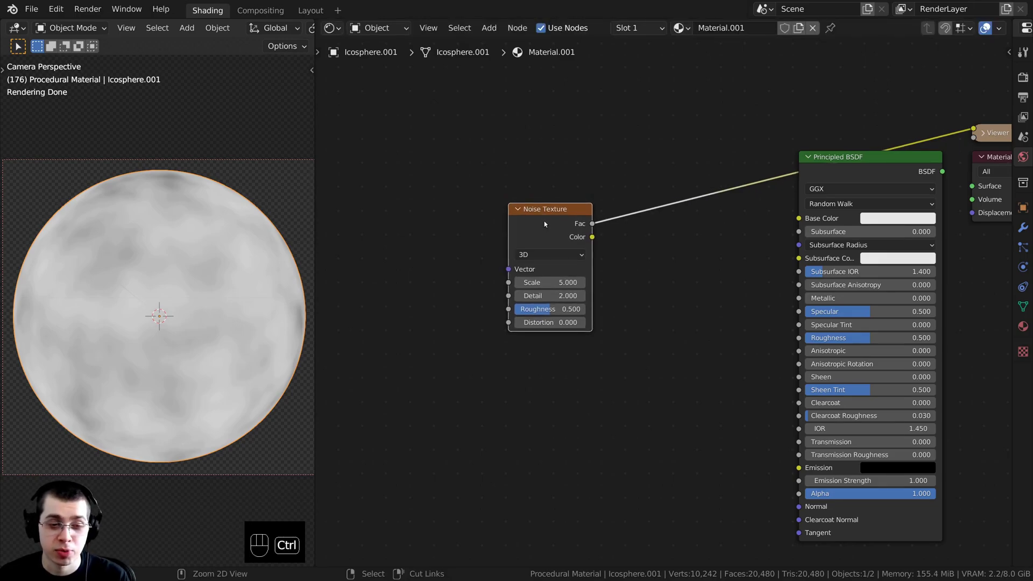
{"action": "key", "text": "ctrl+t"}
{"action": "middle_click_drag", "start_coordinate": [544, 224], "coordinate": [601, 238]}
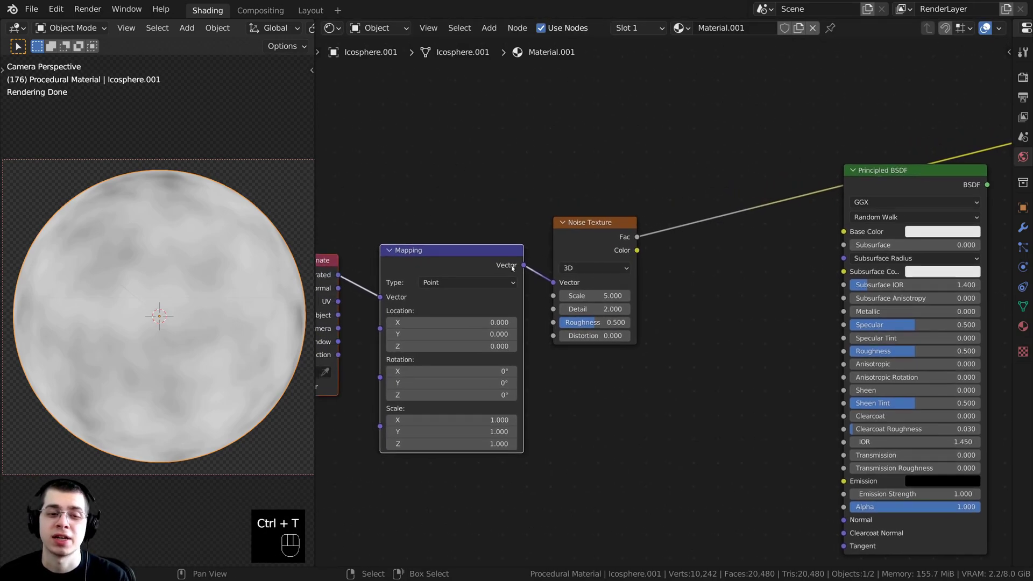
{"action": "scroll", "coordinate": [513, 267], "scroll_direction": "up", "scroll_amount": 1}
{"action": "middle_click_drag", "start_coordinate": [419, 265], "coordinate": [608, 232]}
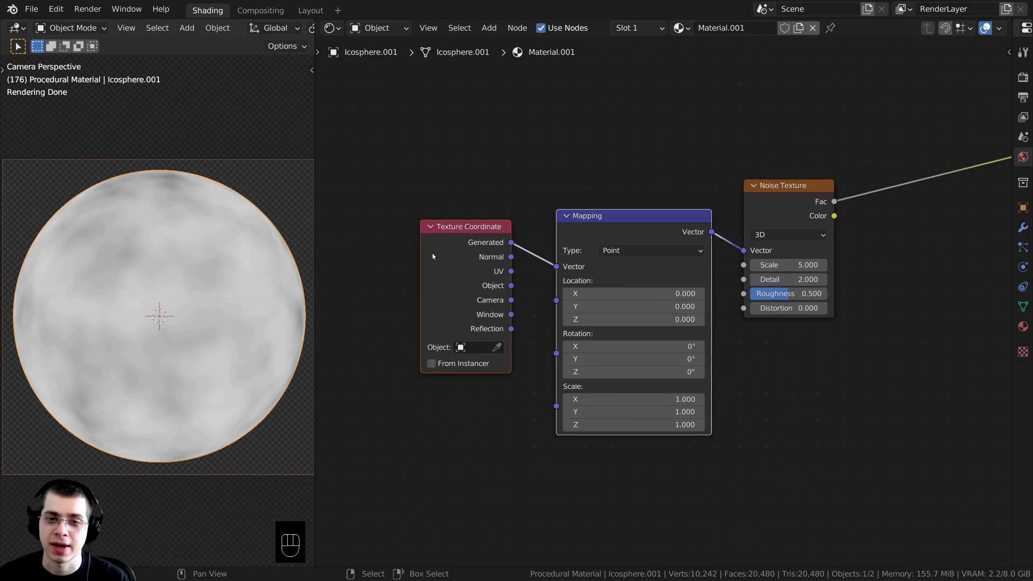
{"action": "scroll", "coordinate": [568, 219], "scroll_direction": "up", "scroll_amount": 1}
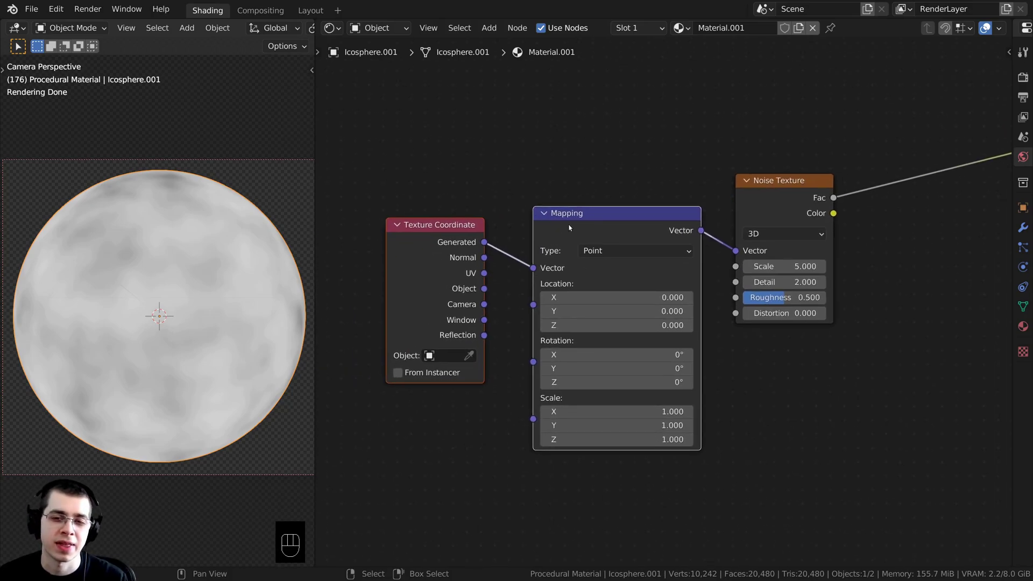
{"action": "scroll", "coordinate": [467, 245], "scroll_direction": "up", "scroll_amount": 3}
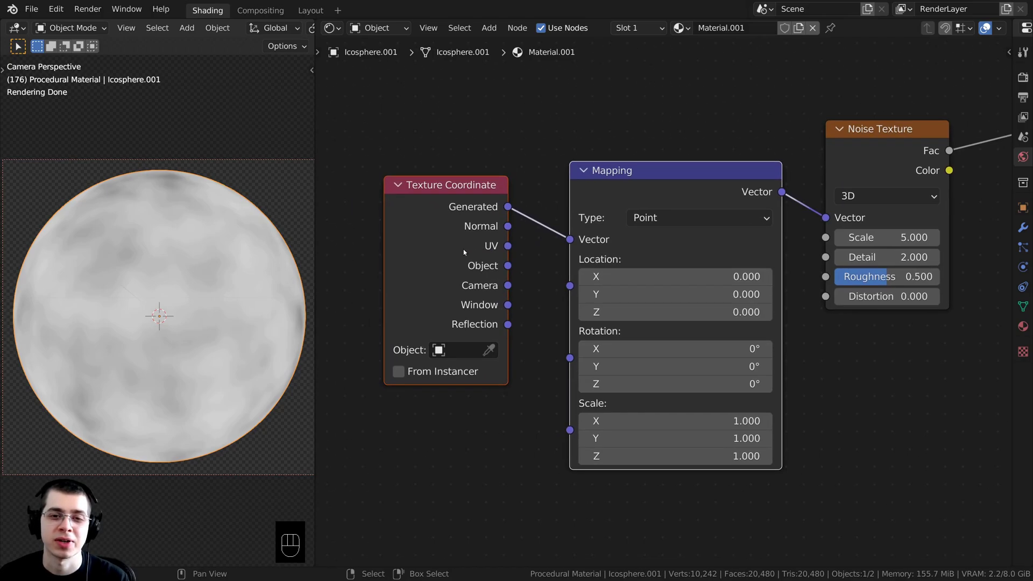
{"action": "left_click_drag", "start_coordinate": [485, 270], "coordinate": [449, 264]}
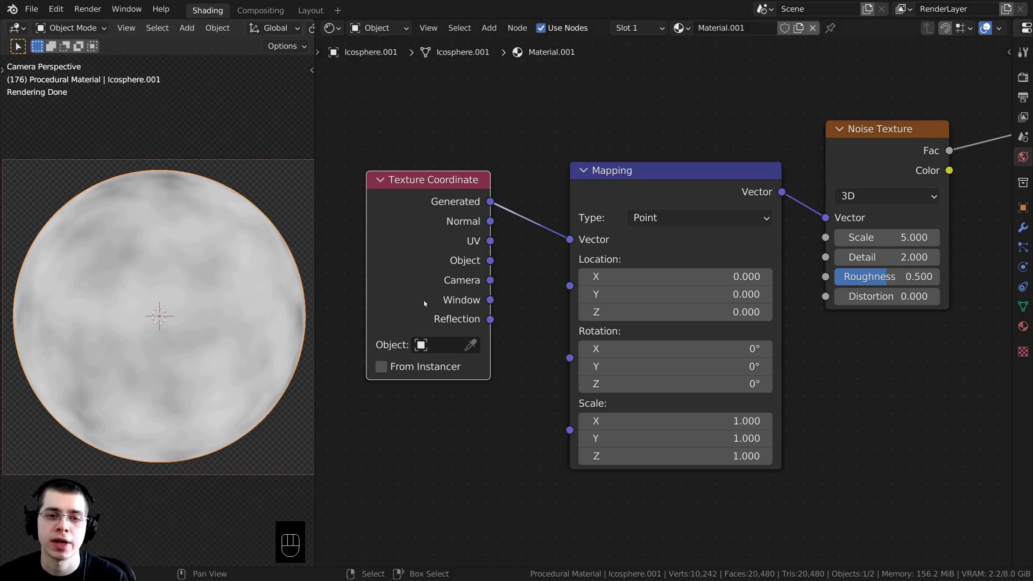
Step: Feed the Mapping node's Vector input from the Texture Coordinate's Object output, and reposition the Texture Coordinate and Mapping nodes
{"action": "left_click_drag", "start_coordinate": [490, 261], "coordinate": [569, 239]}
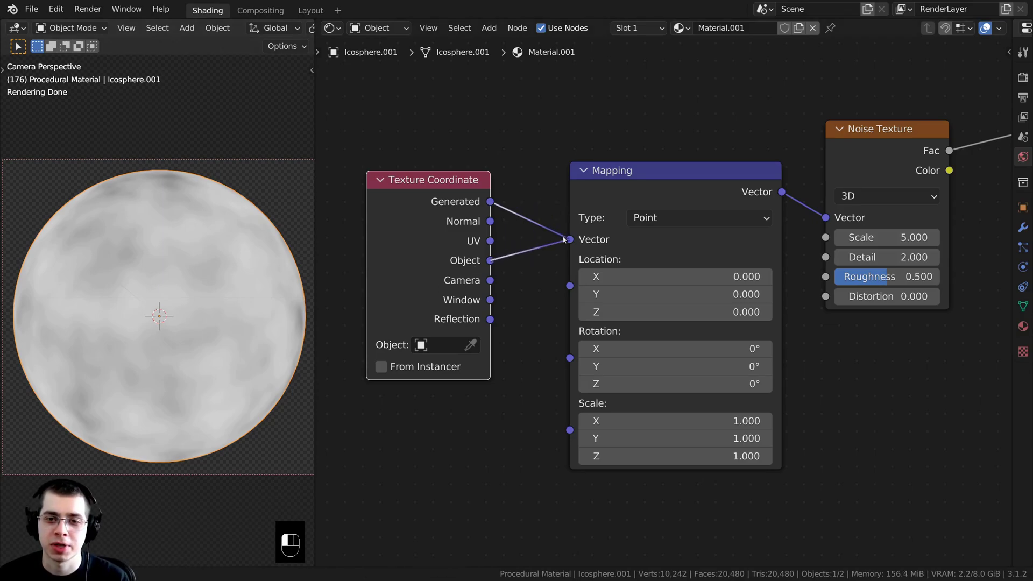
{"action": "left_click_drag", "start_coordinate": [398, 274], "coordinate": [408, 261]}
{"action": "key", "text": "b"}
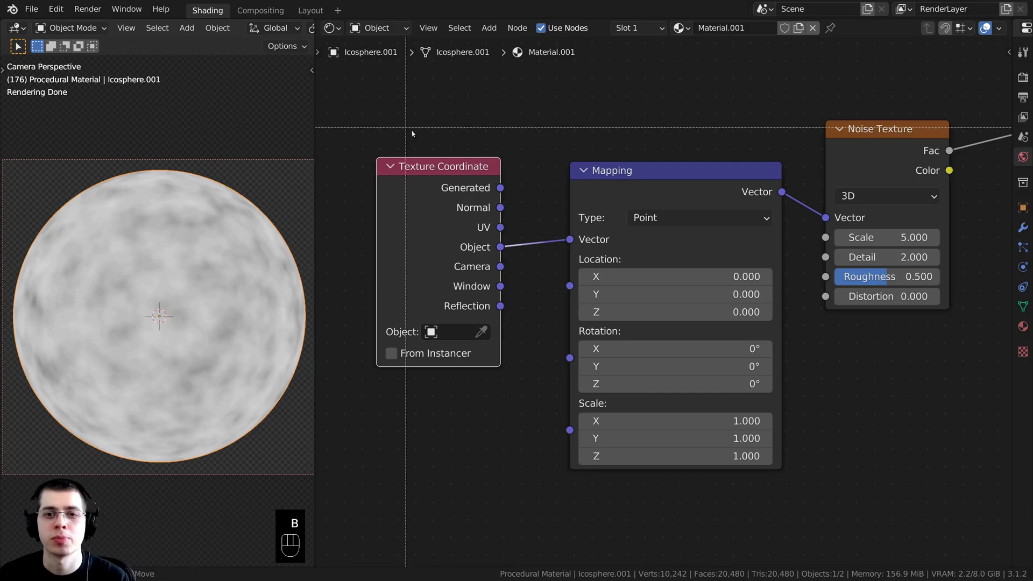
{"action": "left_click_drag", "start_coordinate": [407, 134], "coordinate": [632, 329]}
{"action": "key", "text": "g"}
{"action": "left_click", "coordinate": [639, 242]}
{"action": "key", "text": "a"}
Step: Shift the Noise Texture node slightly, and set its Detail to 15 and Roughness to 0.6
{"action": "scroll", "coordinate": [600, 182], "scroll_direction": "up", "scroll_amount": 1}
{"action": "middle_click_drag", "start_coordinate": [876, 141], "coordinate": [631, 192]}
{"action": "scroll", "coordinate": [599, 182], "scroll_direction": "down", "scroll_amount": 2}
{"action": "left_click_drag", "start_coordinate": [634, 193], "coordinate": [650, 189]}
{"action": "middle_click_drag", "start_coordinate": [649, 188], "coordinate": [664, 196]}
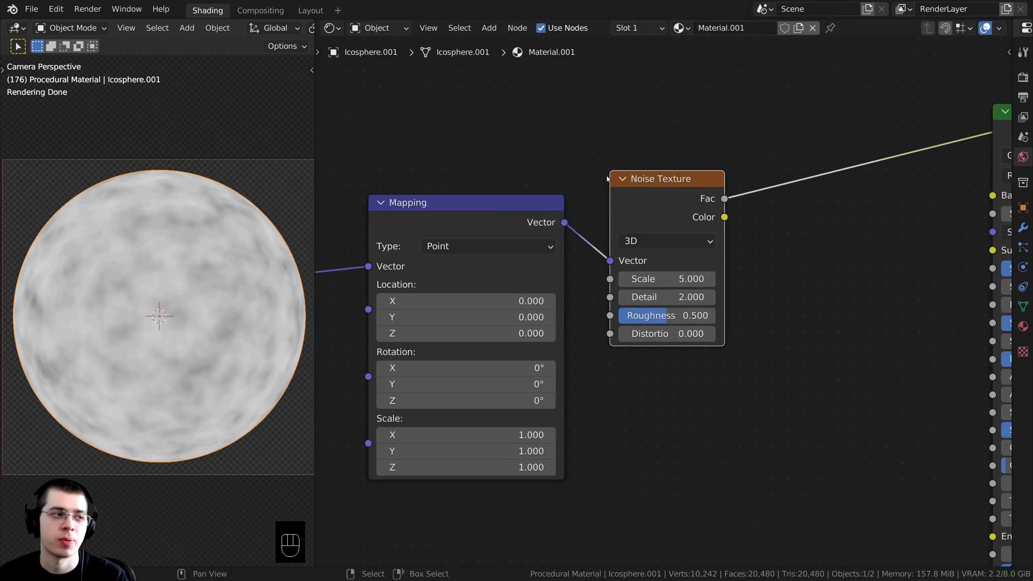
{"action": "left_click", "coordinate": [654, 297]}
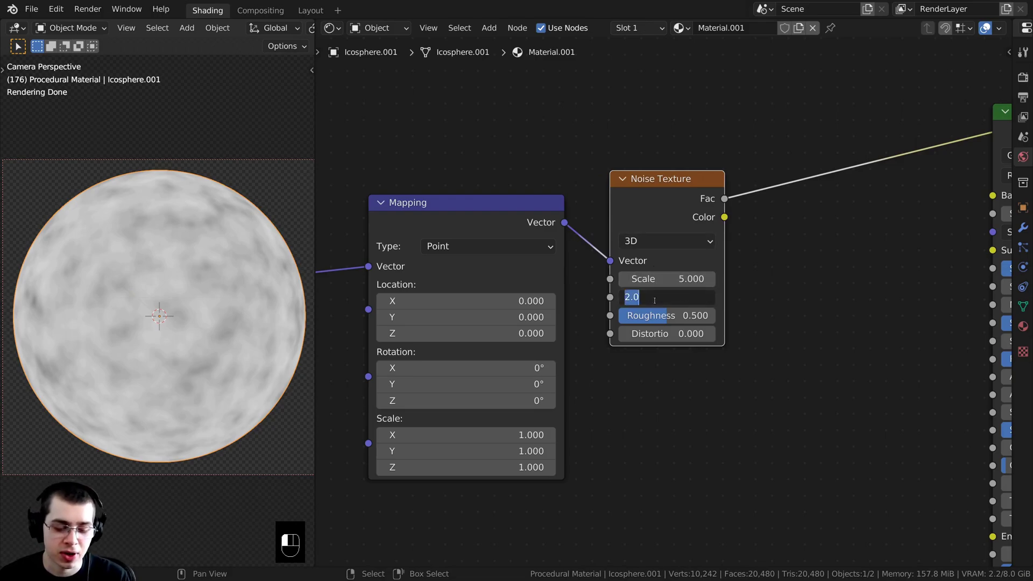
{"action": "type", "text": "15"}
{"action": "key", "text": "Return"}
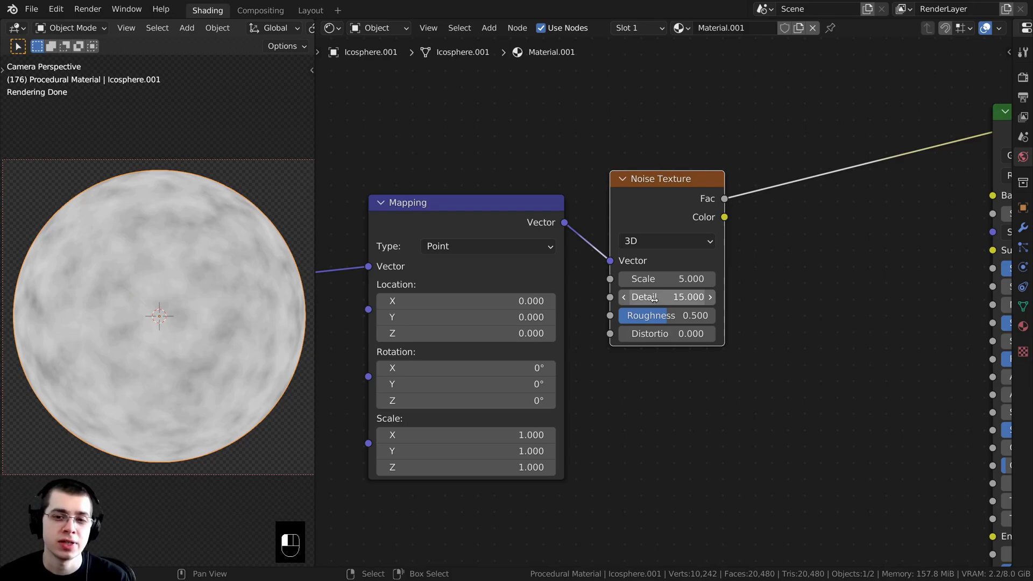
{"action": "left_click", "coordinate": [650, 317]}
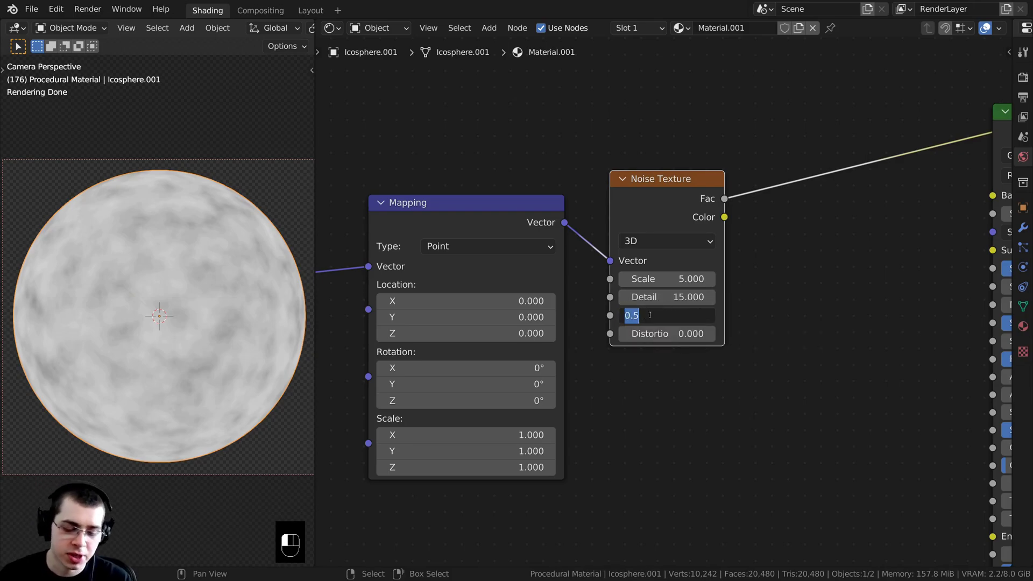
{"action": "type", "text": "0.6"}
{"action": "key", "text": "Return"}
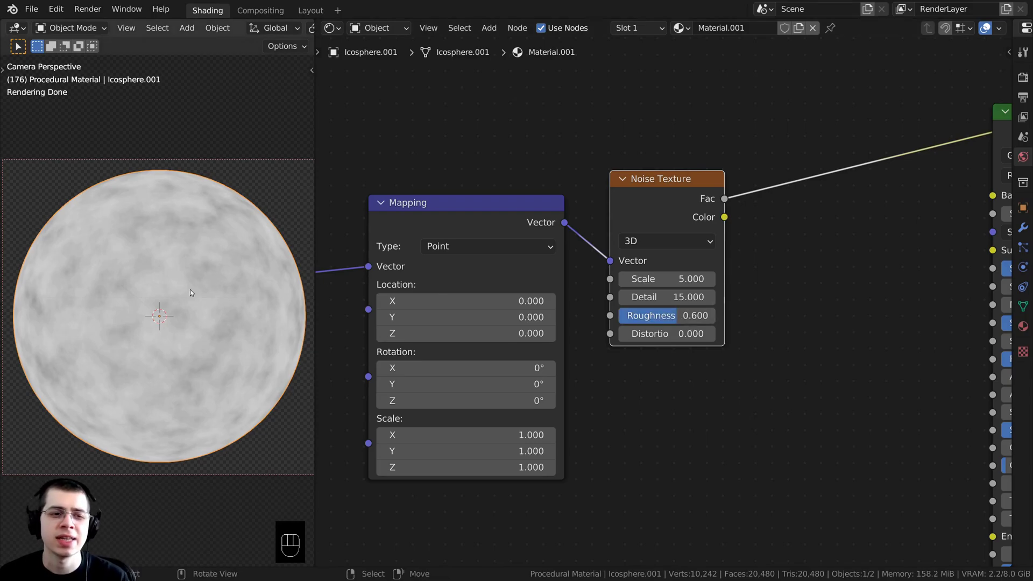
Step: Move the Mapping node slightly upward and closer to the Texture Coordinate node
{"action": "scroll", "coordinate": [190, 293], "scroll_direction": "up", "scroll_amount": 3}
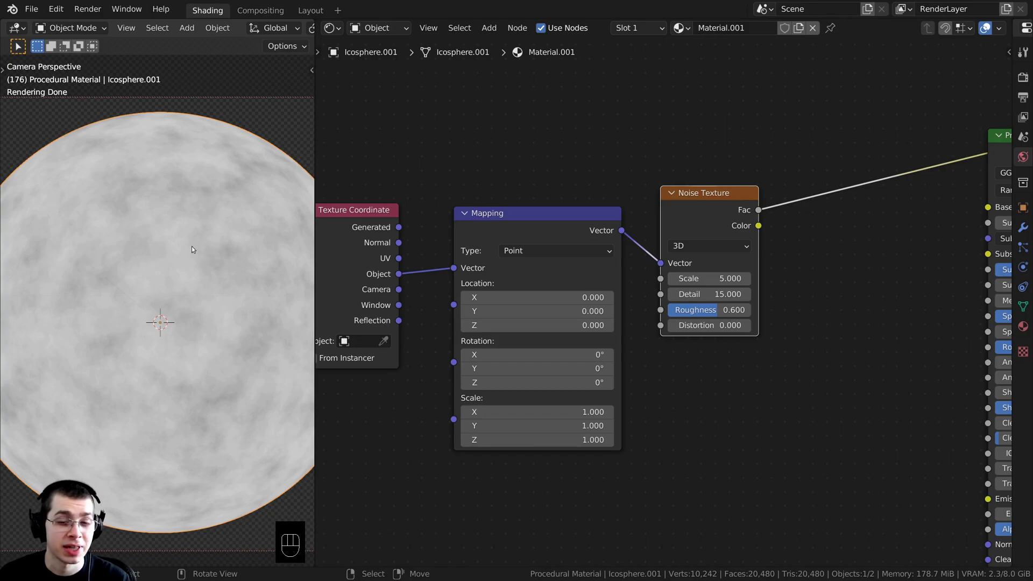
{"action": "mouse_move", "coordinate": [466, 229]}
{"action": "left_mouse_down"}
{"action": "mouse_move", "coordinate": [450, 214]}
{"action": "mouse_move", "coordinate": [458, 212]}
{"action": "left_mouse_up"}
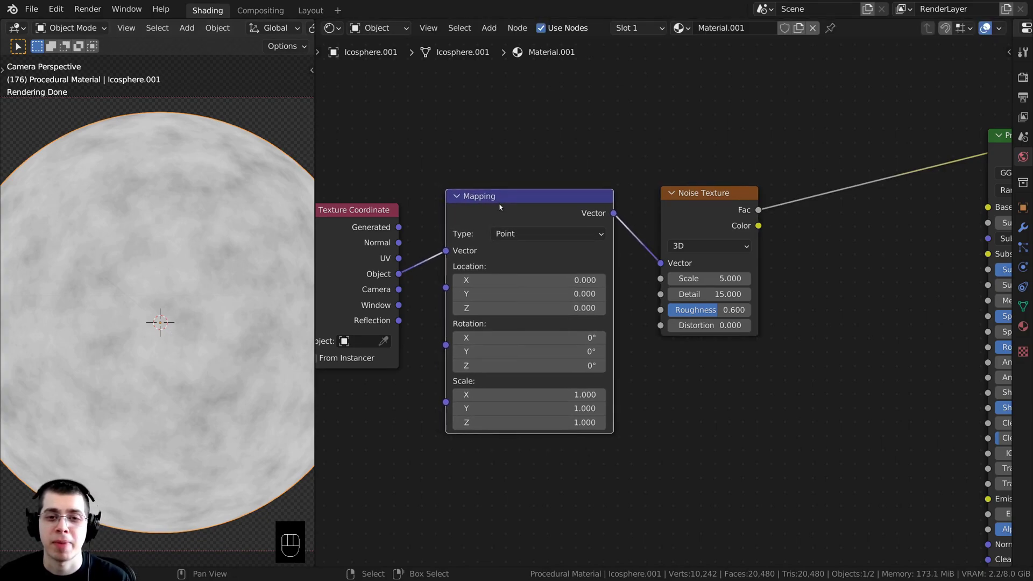
{"action": "middle_click_drag", "start_coordinate": [496, 233], "coordinate": [506, 220]}
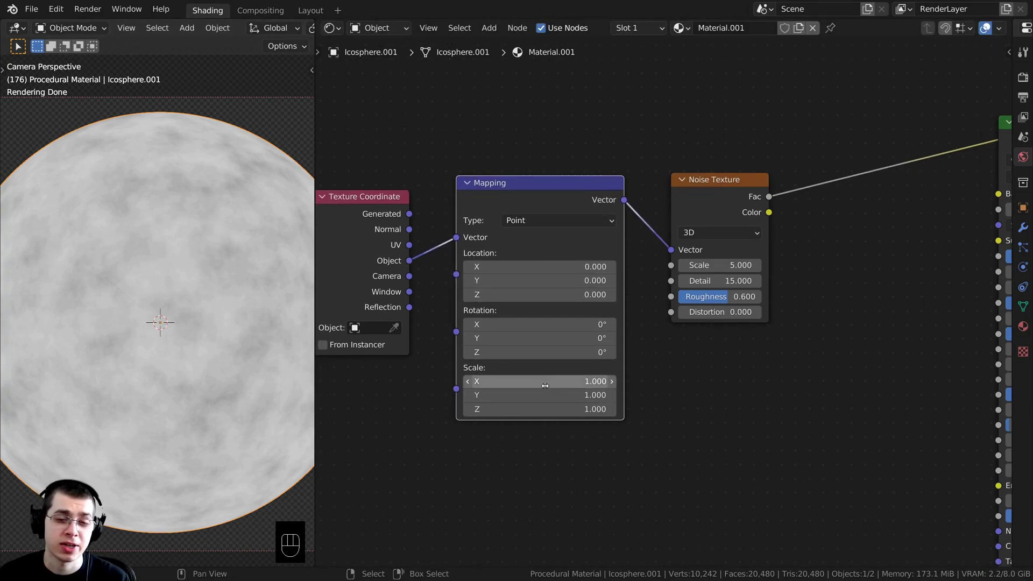
Step: Try larger X, Y and Z scale values on the Mapping node, cancelling each change
{"action": "left_click_drag", "start_coordinate": [518, 383], "coordinate": [618, 382]}
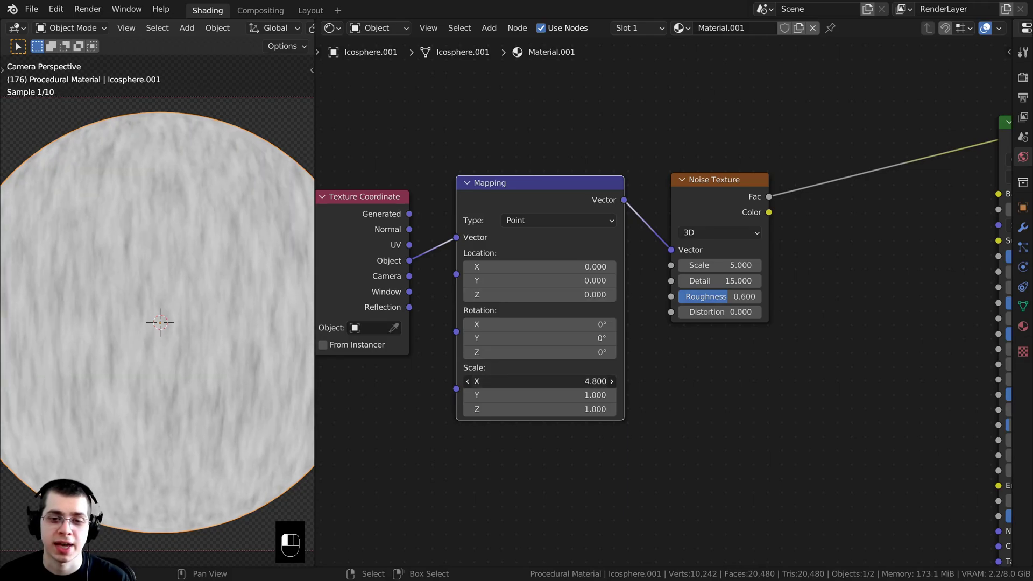
{"action": "right_click", "coordinate": [518, 383]}
{"action": "mouse_move", "coordinate": [517, 382]}
{"action": "left_mouse_down"}
{"action": "mouse_move", "coordinate": [756, 381]}
{"action": "mouse_move", "coordinate": [528, 395]}
{"action": "mouse_move", "coordinate": [672, 395]}
{"action": "left_mouse_up"}
{"action": "right_click", "coordinate": [517, 382]}
{"action": "right_click", "coordinate": [516, 395]}
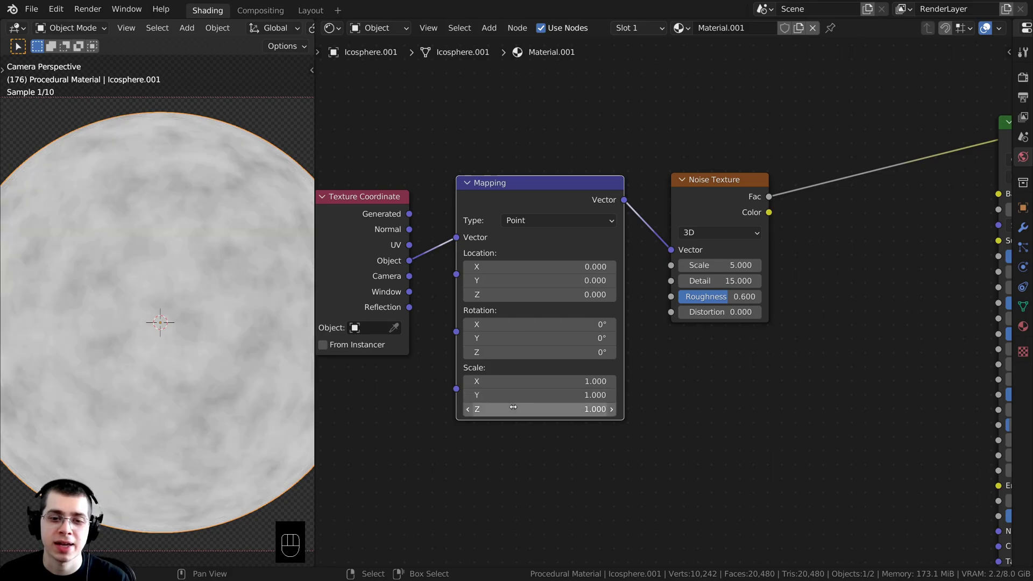
{"action": "left_click_drag", "start_coordinate": [513, 409], "coordinate": [904, 409]}
{"action": "right_click", "coordinate": [513, 409]}
{"action": "mouse_move", "coordinate": [512, 382]}
{"action": "left_mouse_down"}
{"action": "mouse_move", "coordinate": [829, 381]}
{"action": "mouse_move", "coordinate": [528, 380]}
{"action": "left_mouse_up"}
Step: Set the Mapping node's X scale to 40 to stretch the noise into fine vertical streaks
{"action": "mouse_move", "coordinate": [528, 379]}
{"action": "middle_mouse_down"}
{"action": "mouse_move", "coordinate": [512, 347]}
{"action": "mouse_move", "coordinate": [525, 363]}
{"action": "middle_mouse_up"}
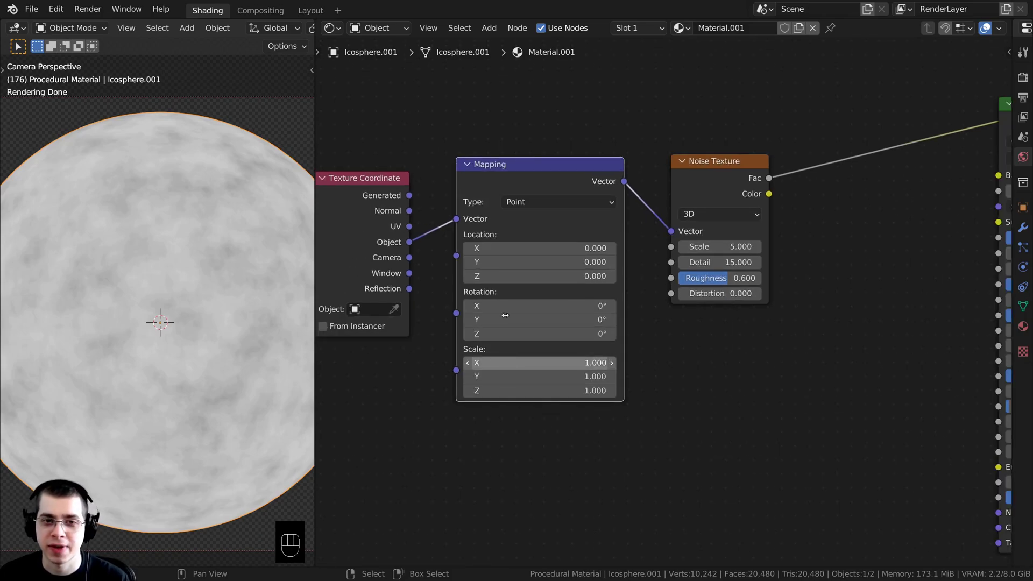
{"action": "left_click", "coordinate": [505, 364]}
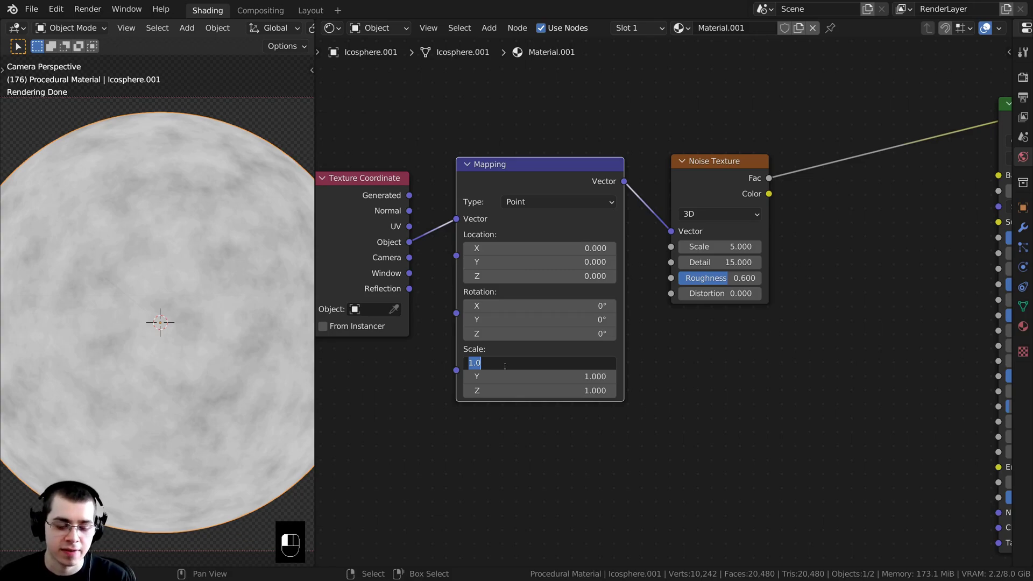
{"action": "type", "text": "40"}
{"action": "key", "text": "Return"}
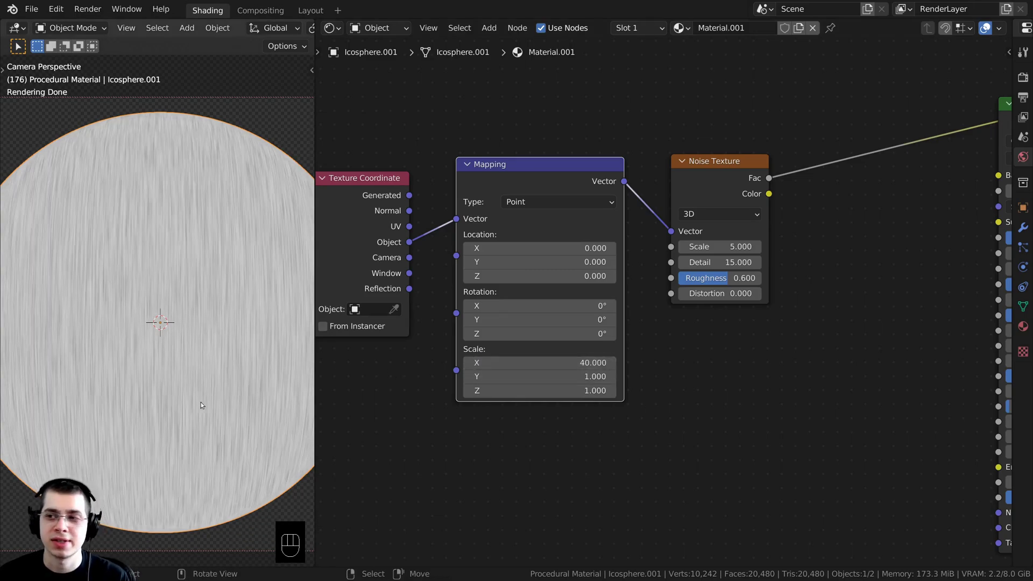
Step: Examine the stretched noise pattern on the rendered sphere up close and toward its edge
{"action": "middle_click_drag", "start_coordinate": [202, 349], "coordinate": [201, 363], "text": "shift"}
{"action": "scroll", "coordinate": [201, 364], "scroll_direction": "up", "scroll_amount": 3}
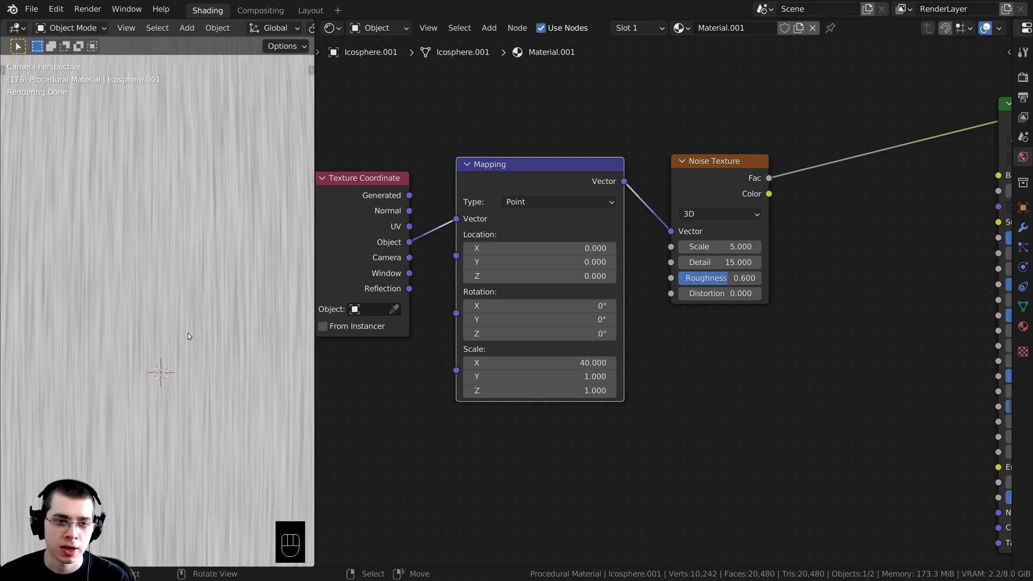
{"action": "scroll", "coordinate": [114, 304], "scroll_direction": "down", "scroll_amount": 3}
{"action": "middle_click_drag", "start_coordinate": [213, 282], "coordinate": [221, 262], "text": "shift"}
{"action": "scroll", "coordinate": [203, 214], "scroll_direction": "down", "scroll_amount": 1}
{"action": "scroll", "coordinate": [156, 185], "scroll_direction": "up", "scroll_amount": 3}
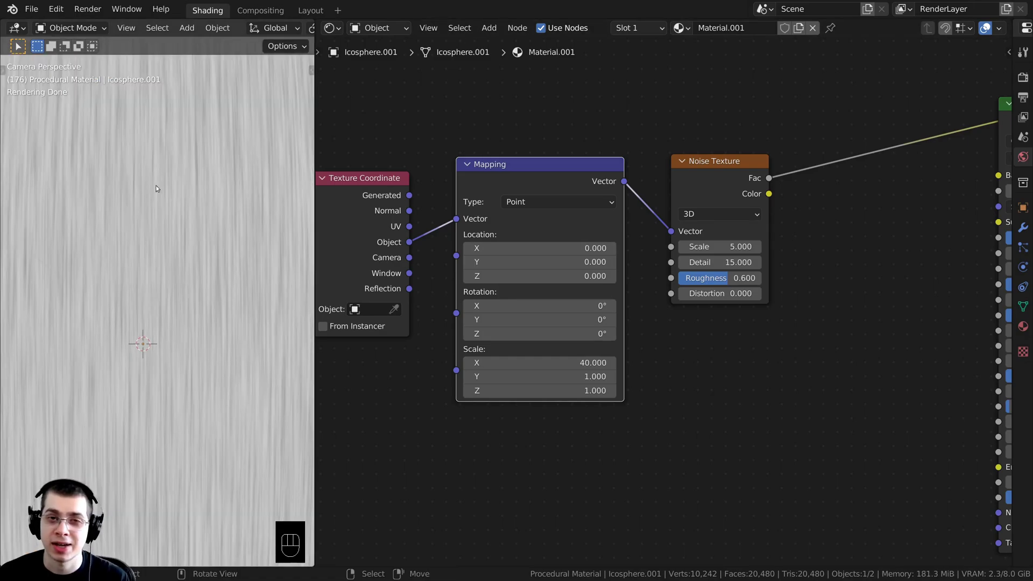
{"action": "middle_click_drag", "start_coordinate": [180, 219], "coordinate": [97, 305], "text": "shift"}
{"action": "scroll", "coordinate": [169, 218], "scroll_direction": "down", "scroll_amount": 3}
{"action": "scroll", "coordinate": [109, 282], "scroll_direction": "up", "scroll_amount": 1}
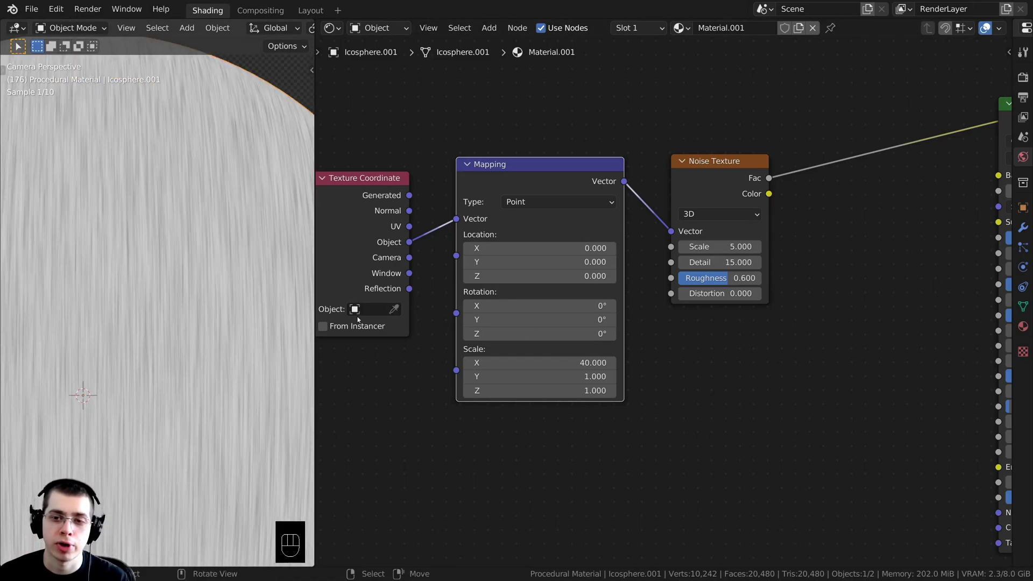
Step: Set the Noise Texture's Distortion to 3
{"action": "scroll", "coordinate": [647, 332], "scroll_direction": "up", "scroll_amount": 1}
{"action": "middle_click_drag", "start_coordinate": [647, 332], "coordinate": [559, 382]}
{"action": "scroll", "coordinate": [560, 383], "scroll_direction": "up", "scroll_amount": 2}
{"action": "scroll", "coordinate": [618, 355], "scroll_direction": "up", "scroll_amount": 1}
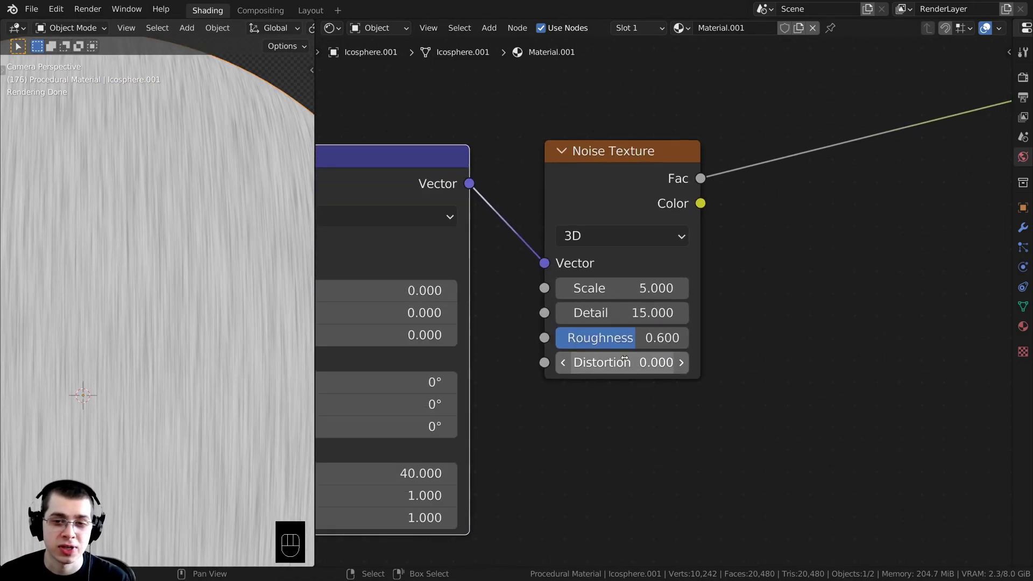
{"action": "left_click_drag", "start_coordinate": [607, 335], "coordinate": [630, 335]}
{"action": "key", "text": "BackSpace"}
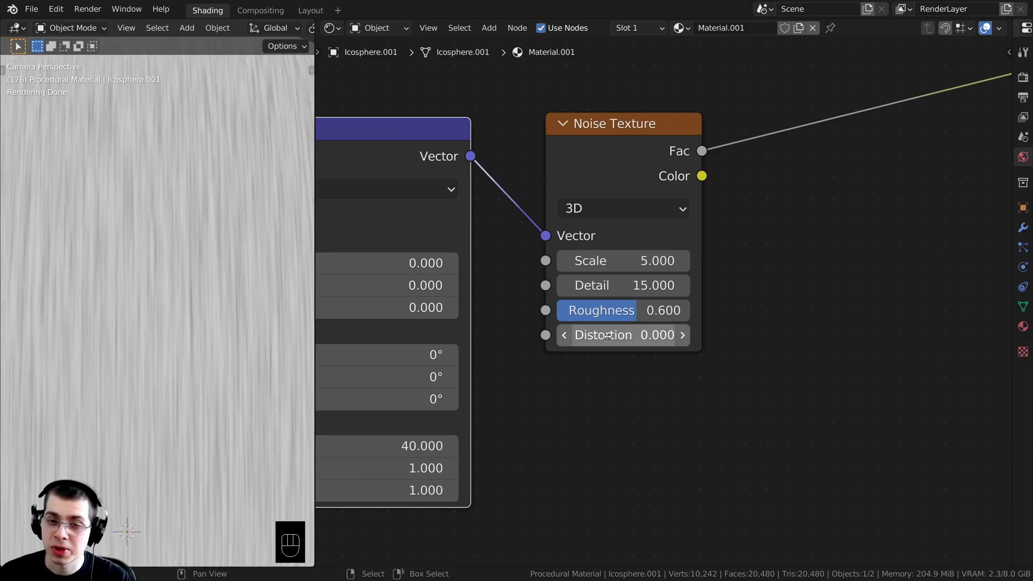
{"action": "left_click", "coordinate": [610, 336]}
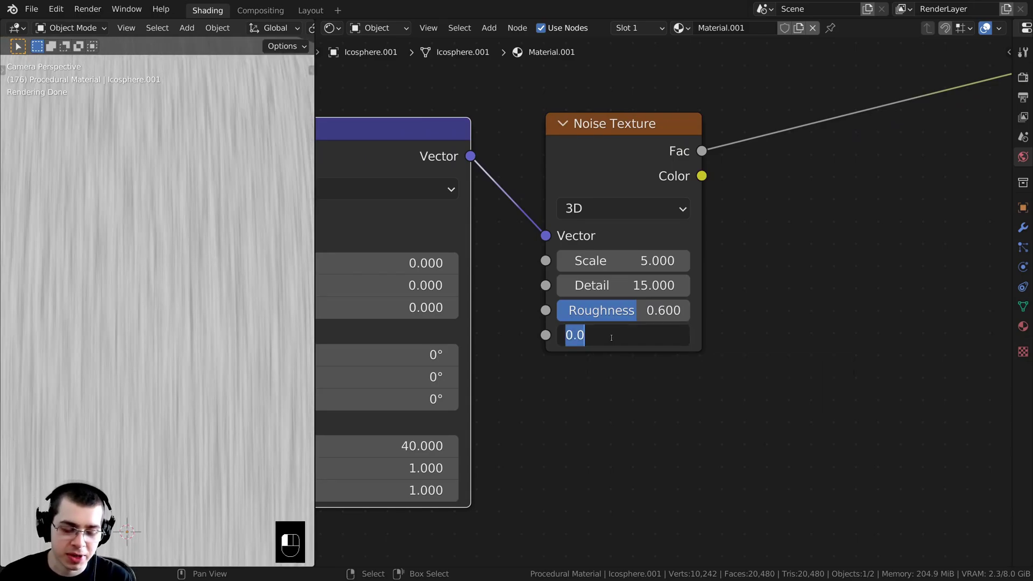
{"action": "type", "text": "3"}
{"action": "key", "text": "Return"}
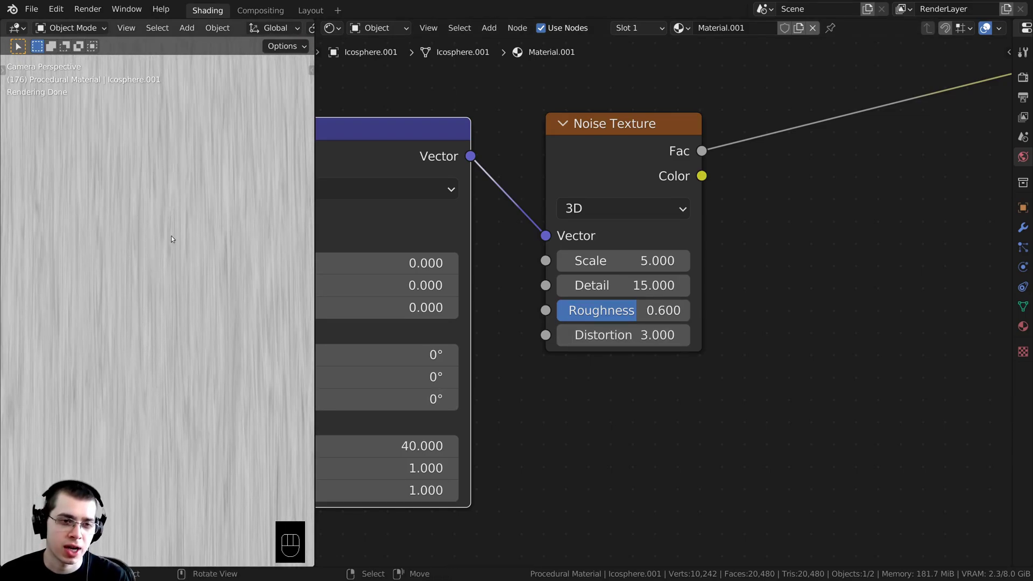
Step: Connect the Noise Texture's Fac output to the Principled BSDF's Base Color and preview the Principled BSDF on the sphere
{"action": "right_click", "coordinate": [243, 449], "text": "shift"}
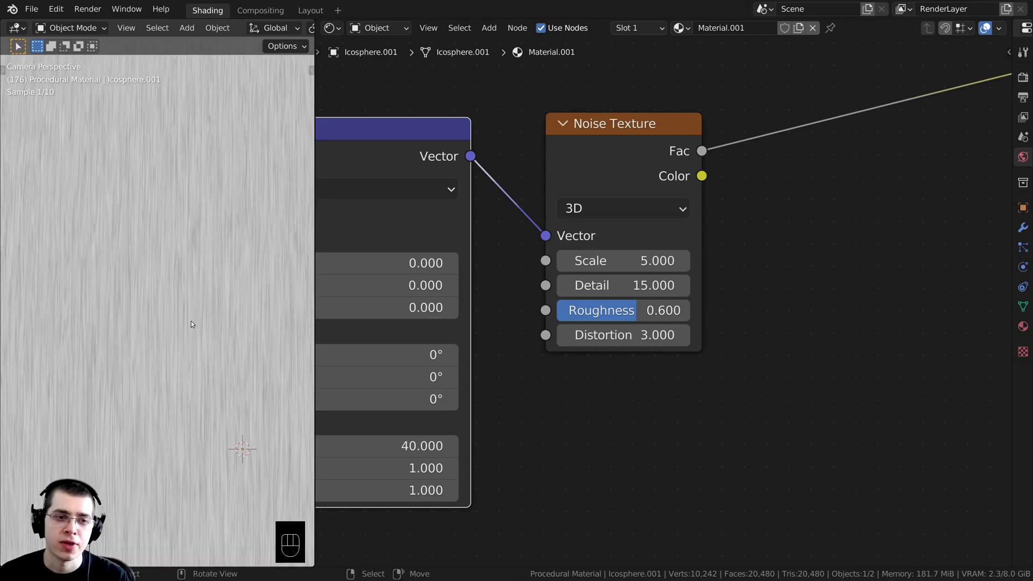
{"action": "scroll", "coordinate": [192, 323], "scroll_direction": "down", "scroll_amount": 4}
{"action": "middle_click_drag", "start_coordinate": [169, 289], "coordinate": [125, 253], "text": "shift"}
{"action": "scroll", "coordinate": [180, 272], "scroll_direction": "down", "scroll_amount": 1}
{"action": "middle_click_drag", "start_coordinate": [182, 278], "coordinate": [177, 267], "text": "shift"}
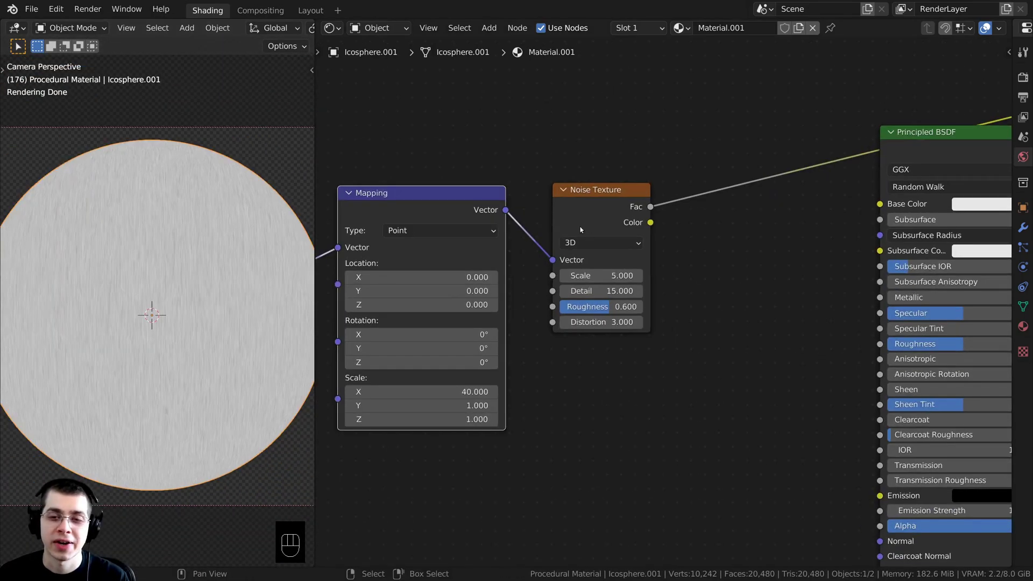
{"action": "middle_click_drag", "start_coordinate": [673, 216], "coordinate": [593, 229]}
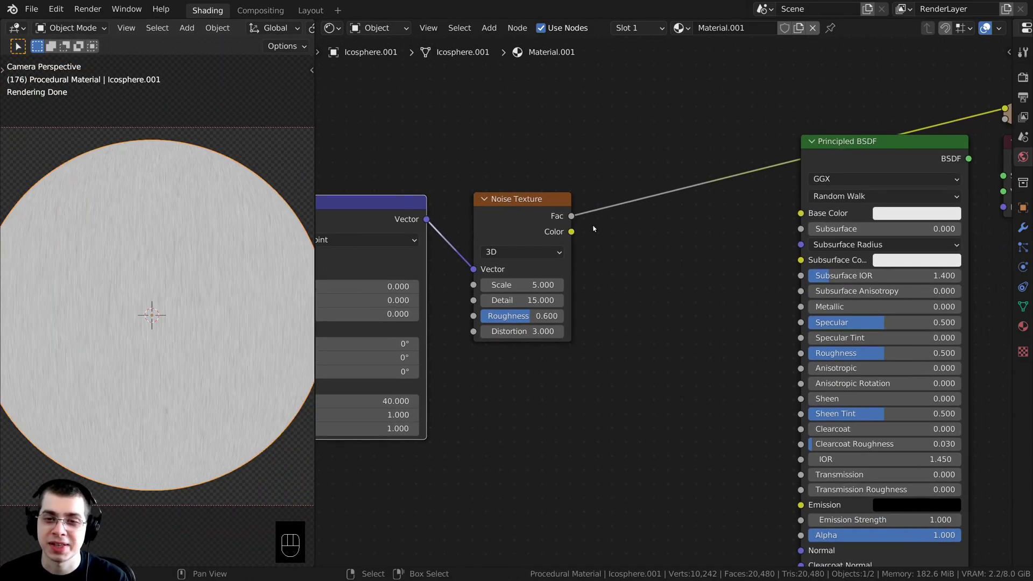
{"action": "left_click_drag", "start_coordinate": [575, 217], "coordinate": [798, 214]}
{"action": "scroll", "coordinate": [799, 214], "scroll_direction": "down", "scroll_amount": 2}
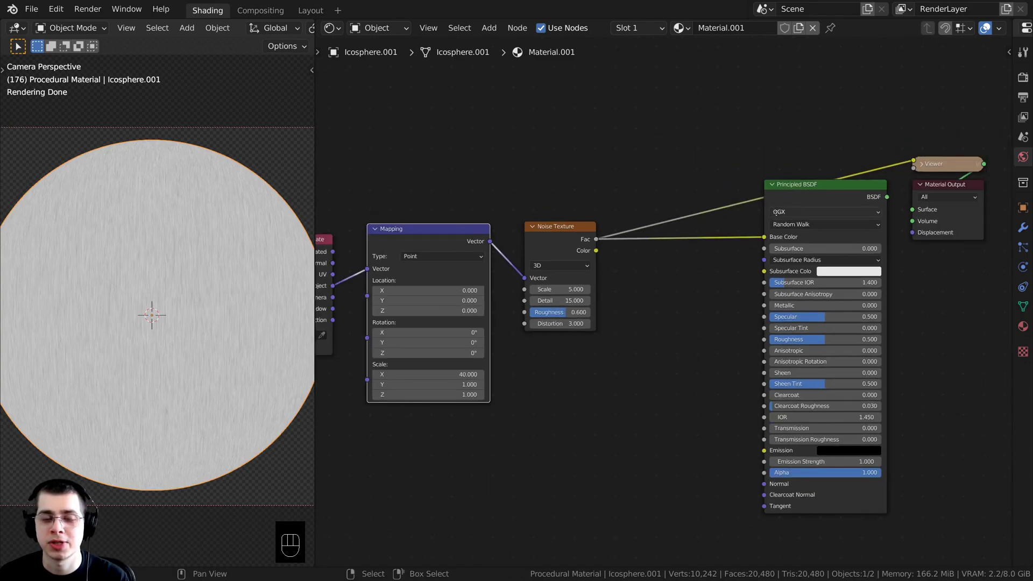
{"action": "middle_click_drag", "start_coordinate": [799, 213], "coordinate": [750, 212]}
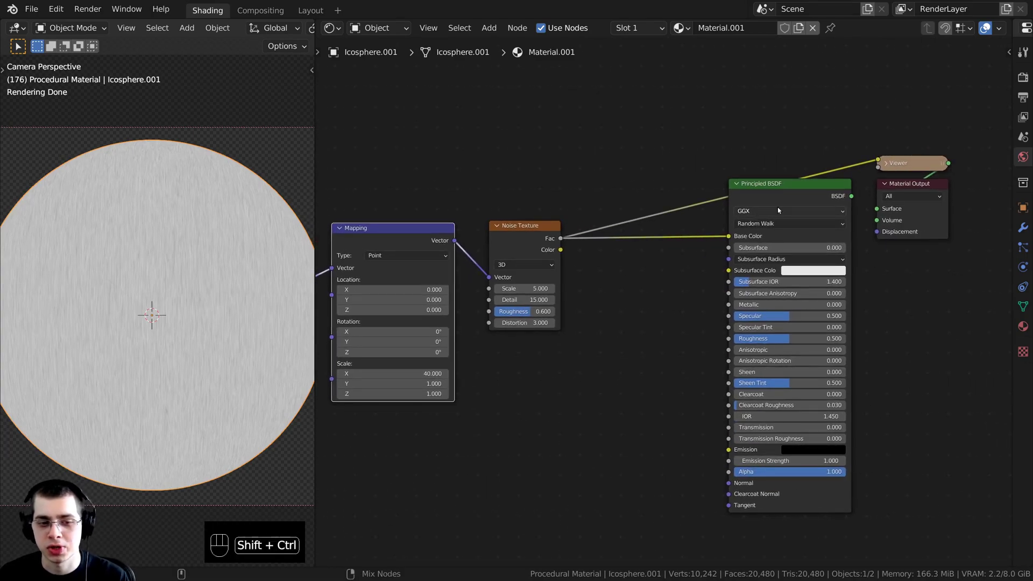
{"action": "left_click", "coordinate": [786, 187], "text": "ctrl+shift"}
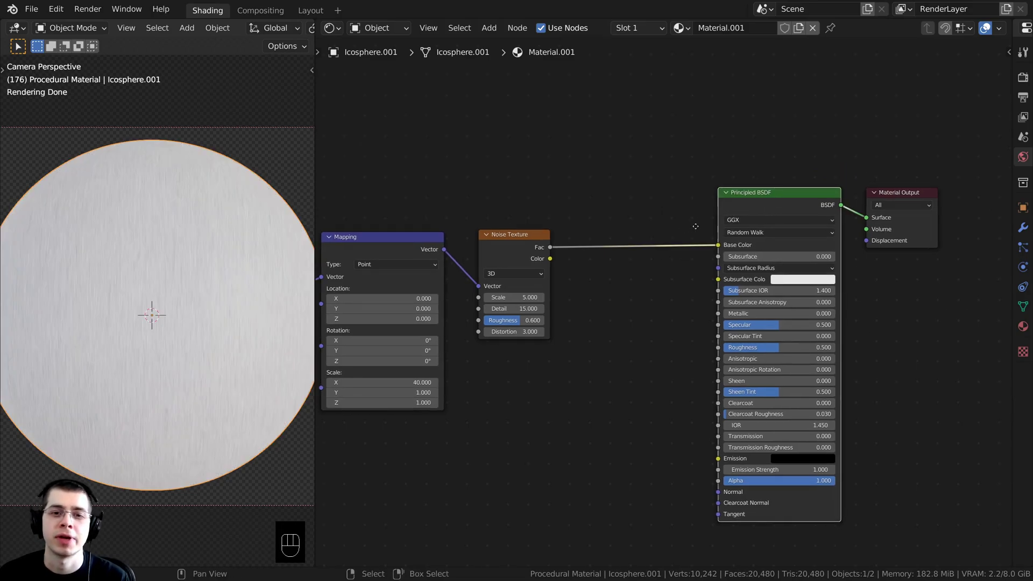
Step: Set the Principled BSDF's Metallic value to 1
{"action": "middle_click_drag", "start_coordinate": [630, 226], "coordinate": [667, 227]}
{"action": "middle_click_drag", "start_coordinate": [626, 265], "coordinate": [508, 239]}
{"action": "scroll", "coordinate": [572, 258], "scroll_direction": "up", "scroll_amount": 4}
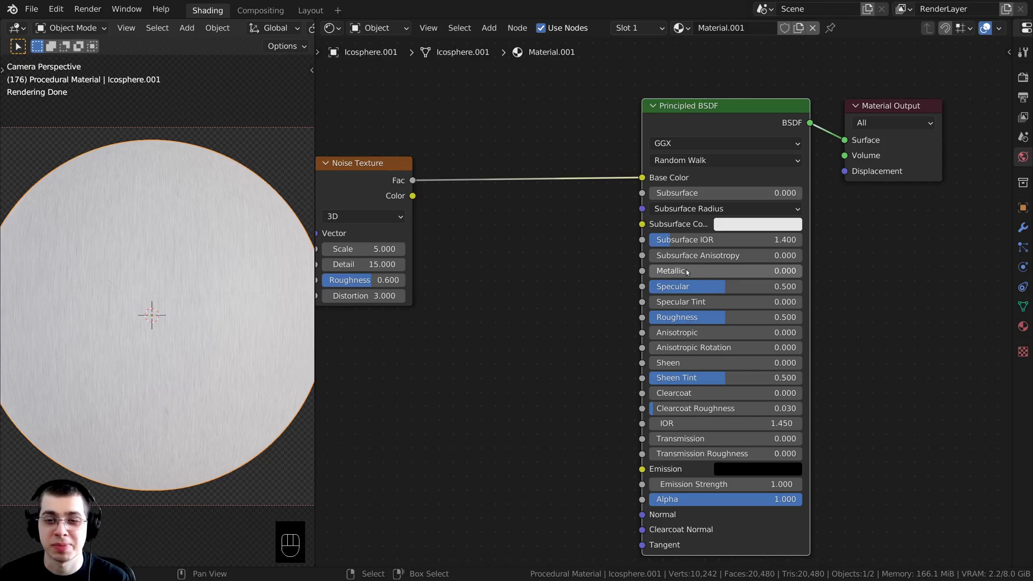
{"action": "left_click_drag", "start_coordinate": [687, 272], "coordinate": [840, 272]}
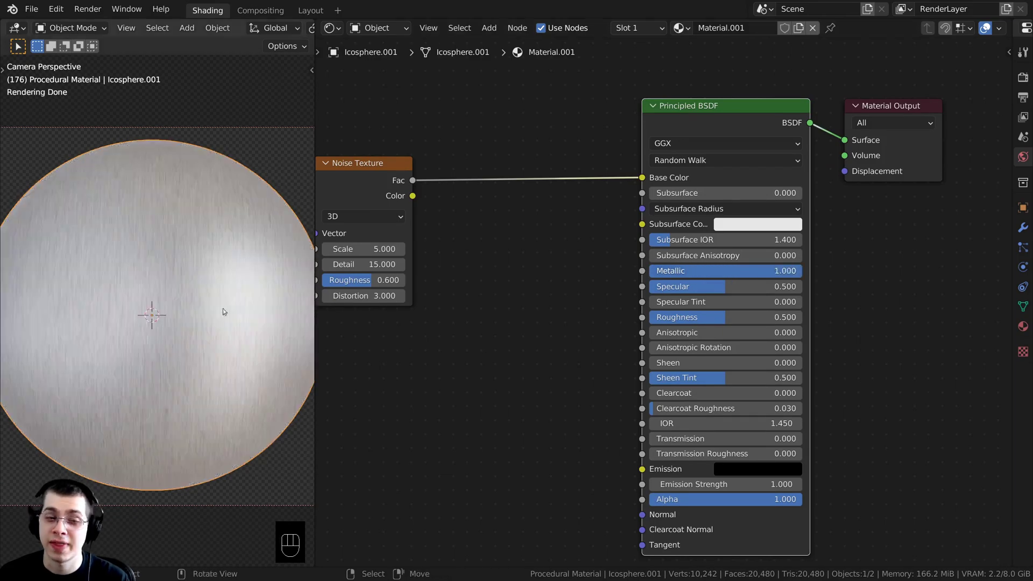
{"action": "scroll", "coordinate": [699, 263], "scroll_direction": "up", "scroll_amount": 2}
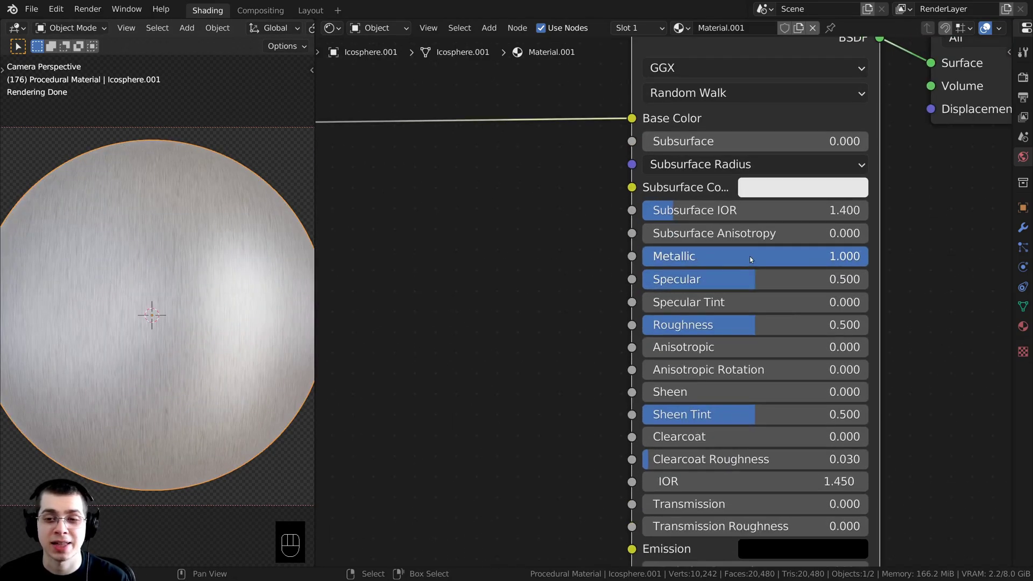
{"action": "left_click", "coordinate": [730, 256]}
{"action": "key", "text": "Return"}
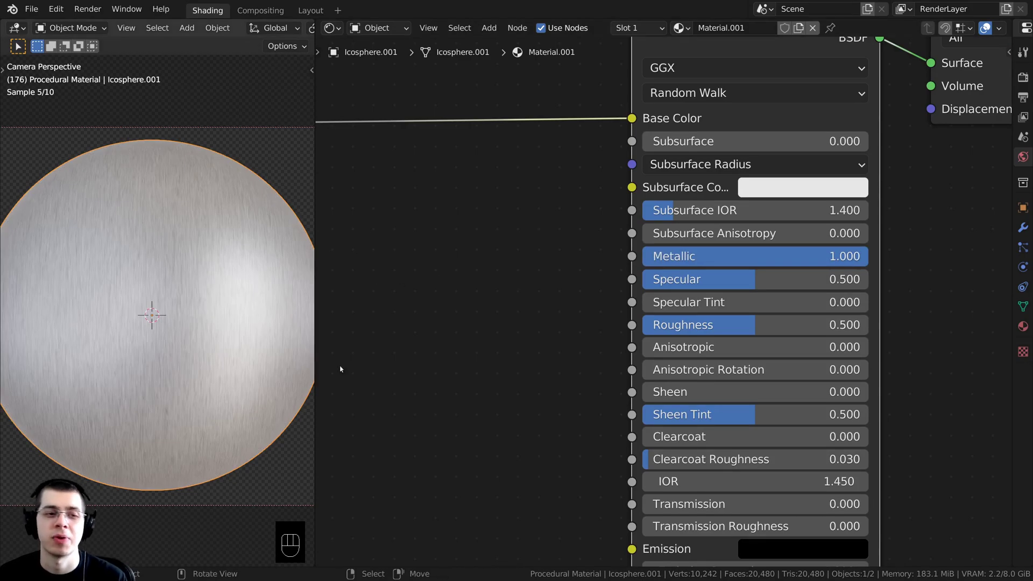
Step: Lower the Principled BSDF's Roughness to about 0.32 for sharper reflections
{"action": "mouse_move", "coordinate": [732, 325]}
{"action": "left_mouse_down"}
{"action": "mouse_move", "coordinate": [695, 325]}
{"action": "mouse_move", "coordinate": [715, 325]}
{"action": "left_mouse_up"}
{"action": "left_click", "coordinate": [715, 325]}
{"action": "left_click", "coordinate": [514, 342]}
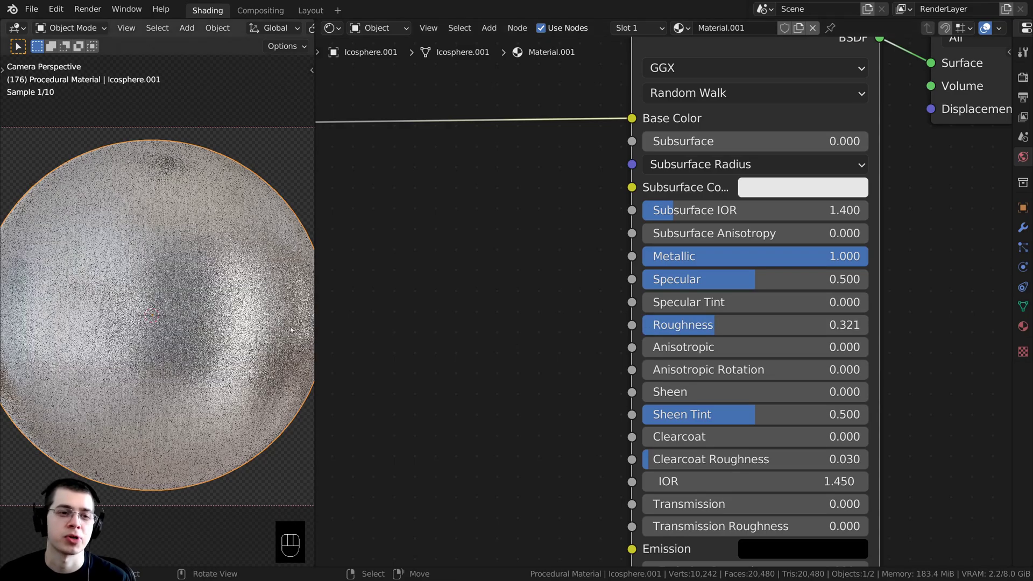
Step: Nudge the Noise Texture node slightly closer to the Mapping node, widening the gap before the Principled BSDF
{"action": "scroll", "coordinate": [401, 308], "scroll_direction": "down", "scroll_amount": 5}
{"action": "middle_click_drag", "start_coordinate": [402, 307], "coordinate": [569, 339]}
{"action": "scroll", "coordinate": [569, 340], "scroll_direction": "up", "scroll_amount": 1}
{"action": "left_click_drag", "start_coordinate": [482, 211], "coordinate": [468, 210]}
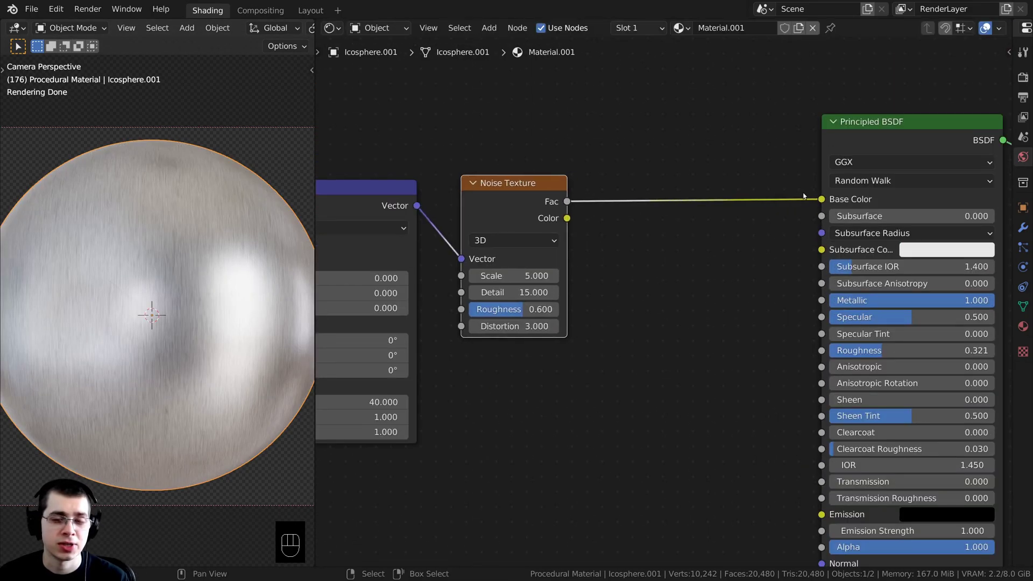
{"action": "key", "text": "g"}
{"action": "left_click", "coordinate": [587, 190]}
{"action": "scroll", "coordinate": [635, 212], "scroll_direction": "down", "scroll_amount": 1}
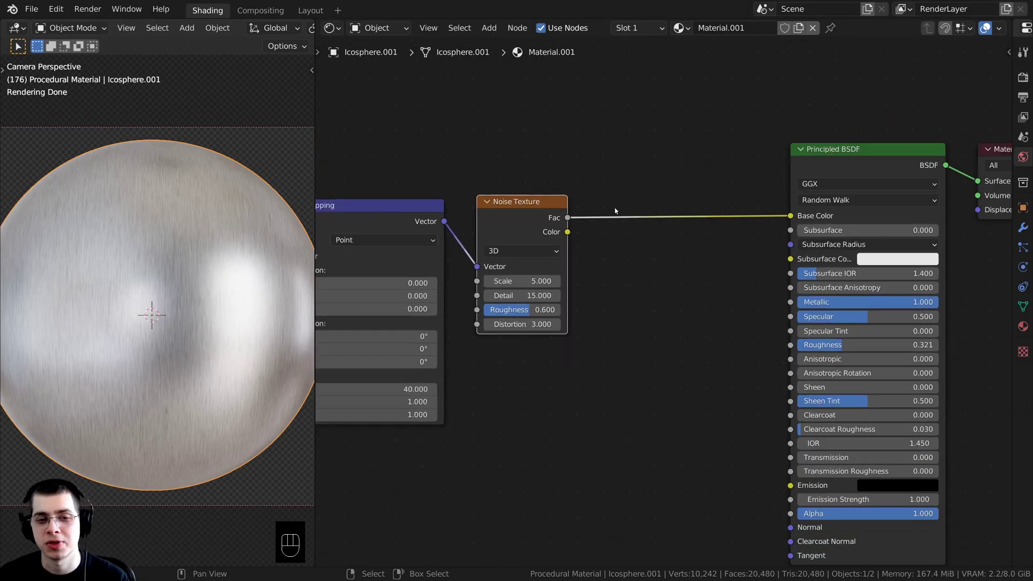
Step: Insert a ColorRamp node between the Noise Texture's Fac output and the Principled BSDF's Base Color
{"action": "scroll", "coordinate": [607, 173], "scroll_direction": "up", "scroll_amount": 1}
{"action": "key", "text": "shift+a"}
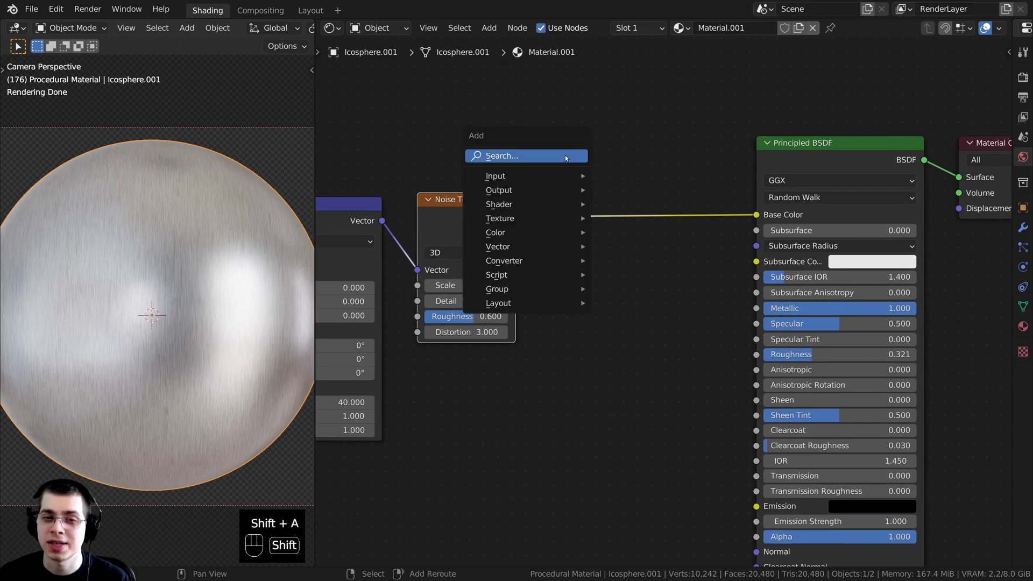
{"action": "left_click", "coordinate": [506, 156]}
{"action": "type", "text": "col"}
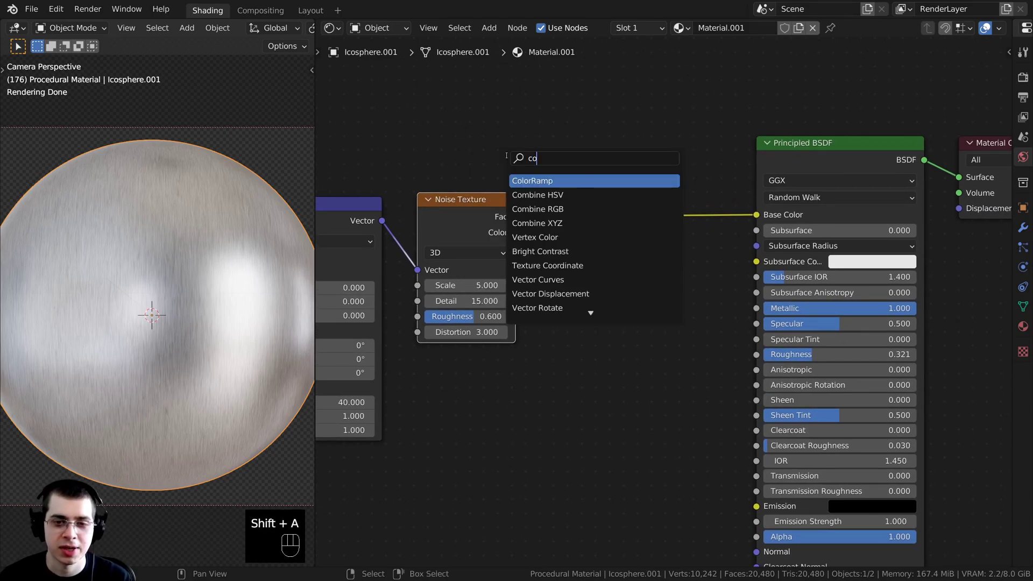
{"action": "left_click", "coordinate": [529, 181]}
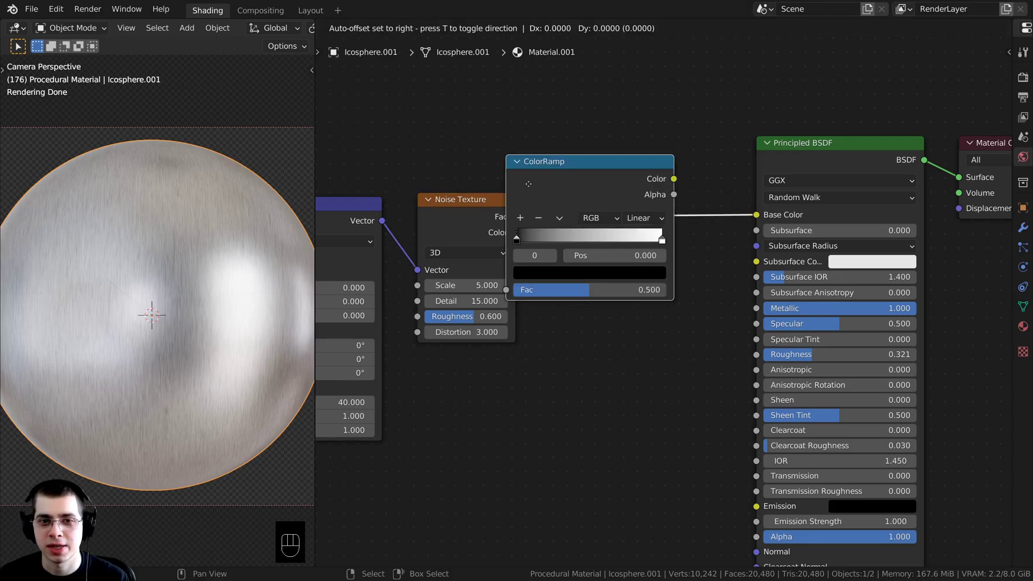
{"action": "left_click", "coordinate": [575, 190]}
{"action": "left_click_drag", "start_coordinate": [575, 190], "coordinate": [596, 189]}
{"action": "middle_click_drag", "start_coordinate": [594, 189], "coordinate": [563, 193]}
{"action": "left_click_drag", "start_coordinate": [564, 193], "coordinate": [571, 189]}
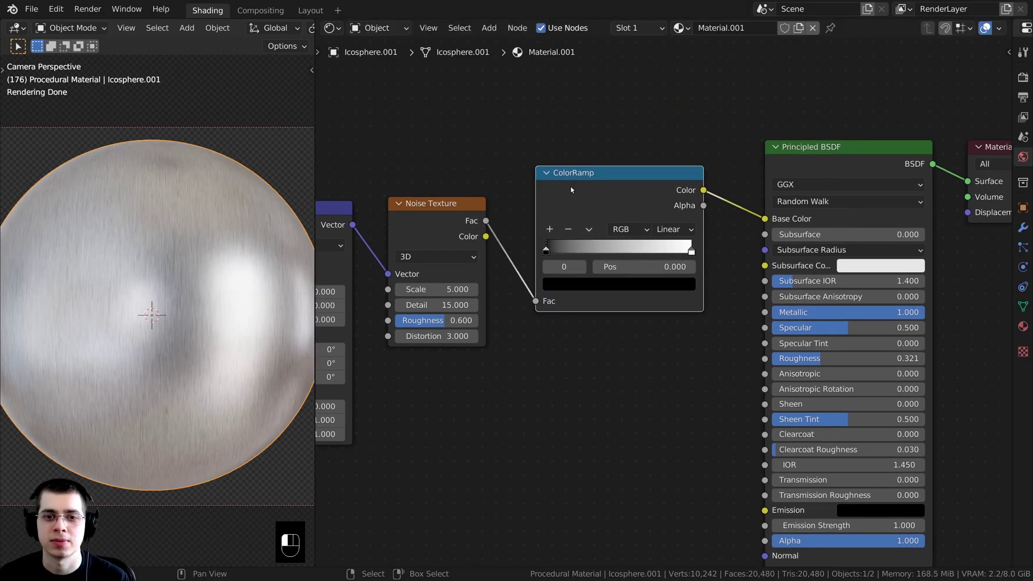
Step: Widen the node editor and move the ColorRamp's black stop to about 0.358 and its white stop to about 0.774
{"action": "left_click_drag", "start_coordinate": [314, 294], "coordinate": [142, 295]}
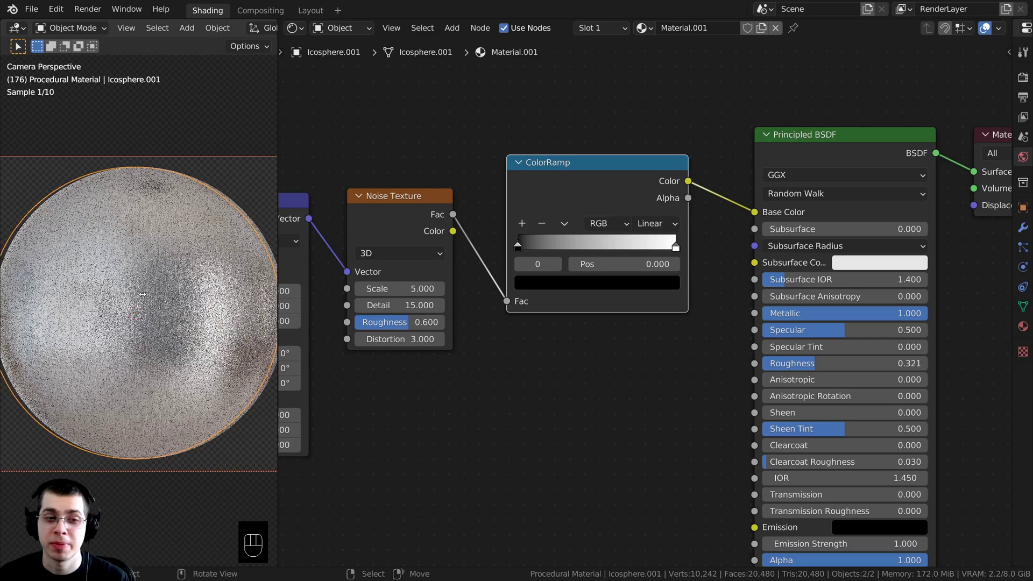
{"action": "scroll", "coordinate": [528, 148], "scroll_direction": "up", "scroll_amount": 2}
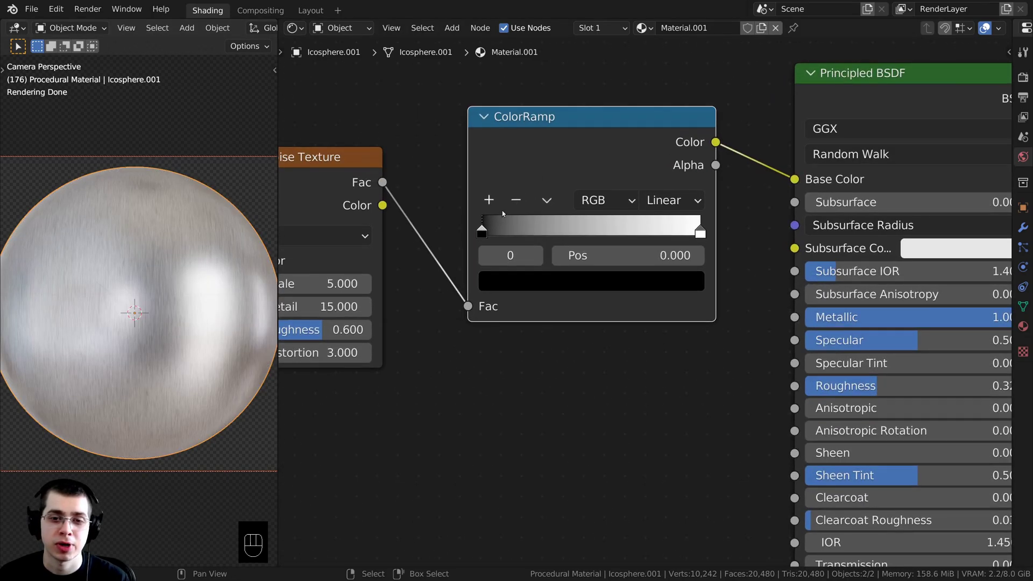
{"action": "left_click_drag", "start_coordinate": [482, 232], "coordinate": [546, 232]}
{"action": "left_click_drag", "start_coordinate": [699, 233], "coordinate": [653, 235]}
{"action": "left_click_drag", "start_coordinate": [653, 235], "coordinate": [648, 235]}
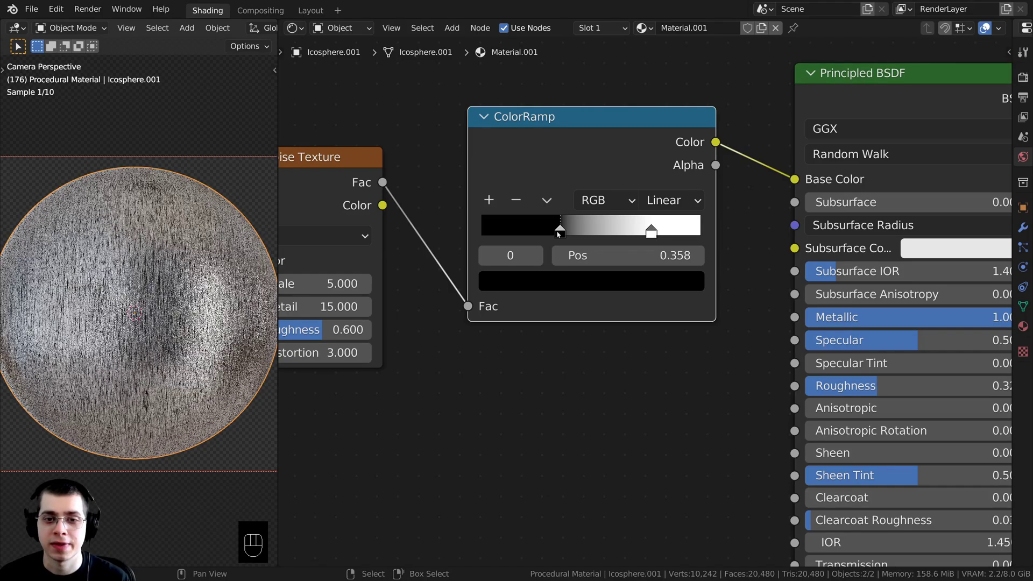
Step: Set the ColorRamp's black stop to a mid grey with hex value 777777
{"action": "left_click", "coordinate": [551, 281]}
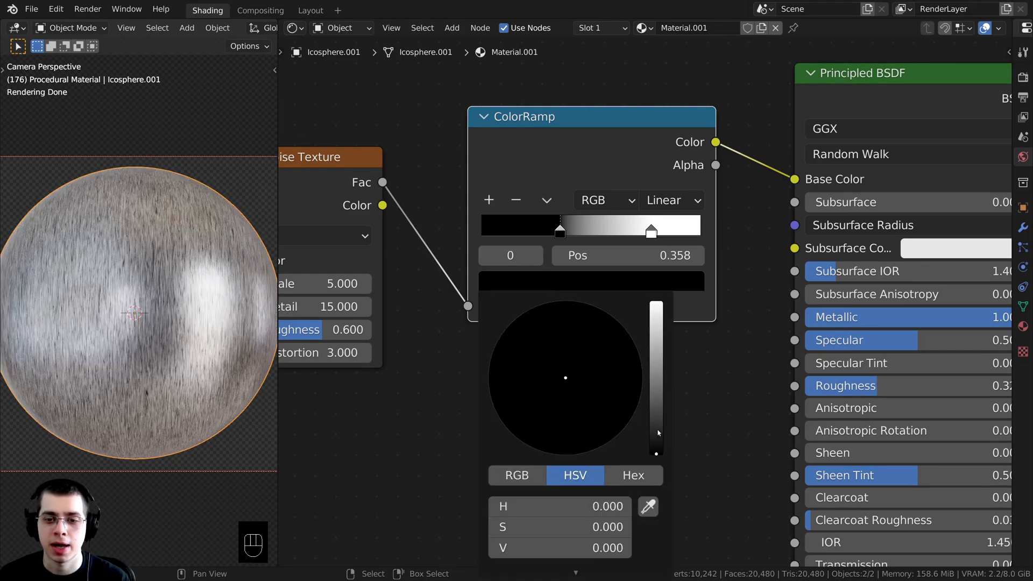
{"action": "left_click_drag", "start_coordinate": [656, 440], "coordinate": [656, 405]}
{"action": "middle_click_drag", "start_coordinate": [668, 368], "coordinate": [665, 328]}
{"action": "scroll", "coordinate": [665, 328], "scroll_direction": "down", "scroll_amount": 1}
{"action": "left_click", "coordinate": [528, 251]}
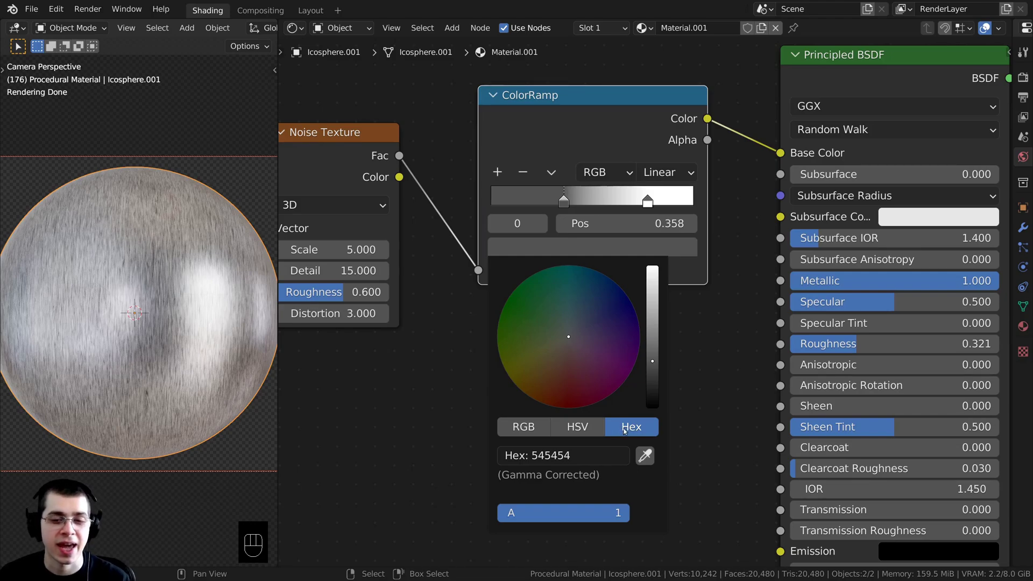
{"action": "left_click", "coordinate": [569, 457]}
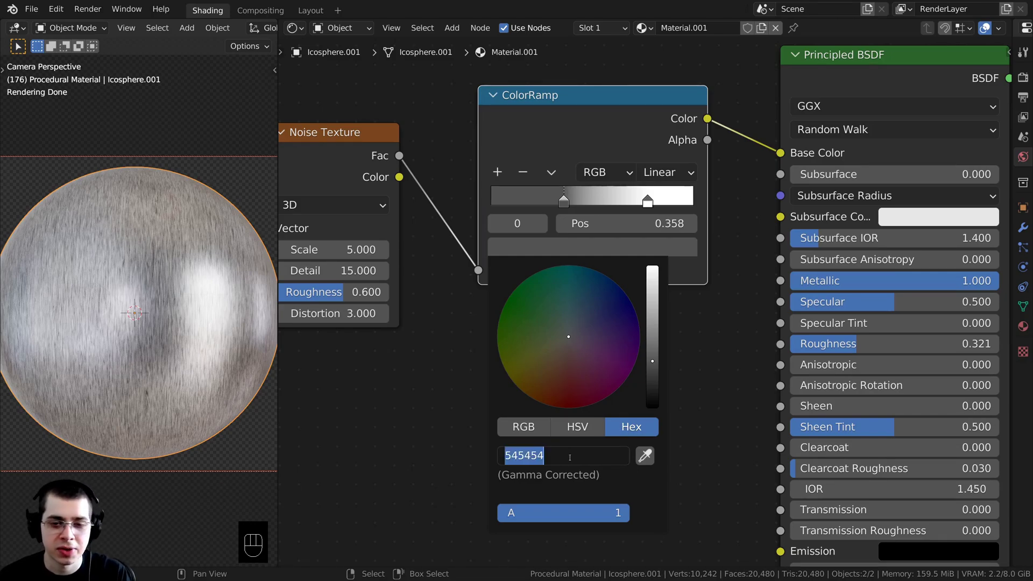
{"action": "type", "text": "777"}
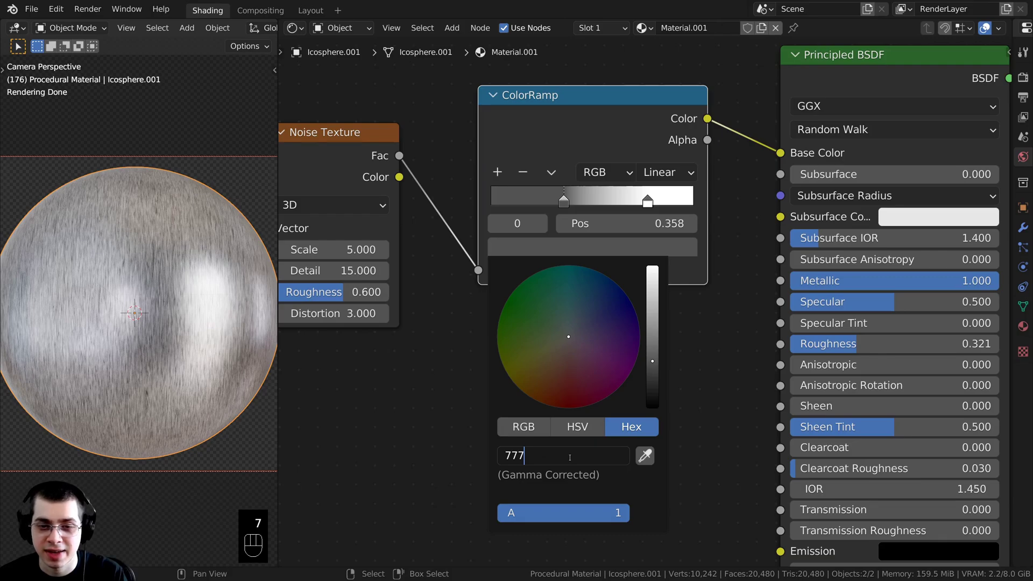
{"action": "type", "text": "777"}
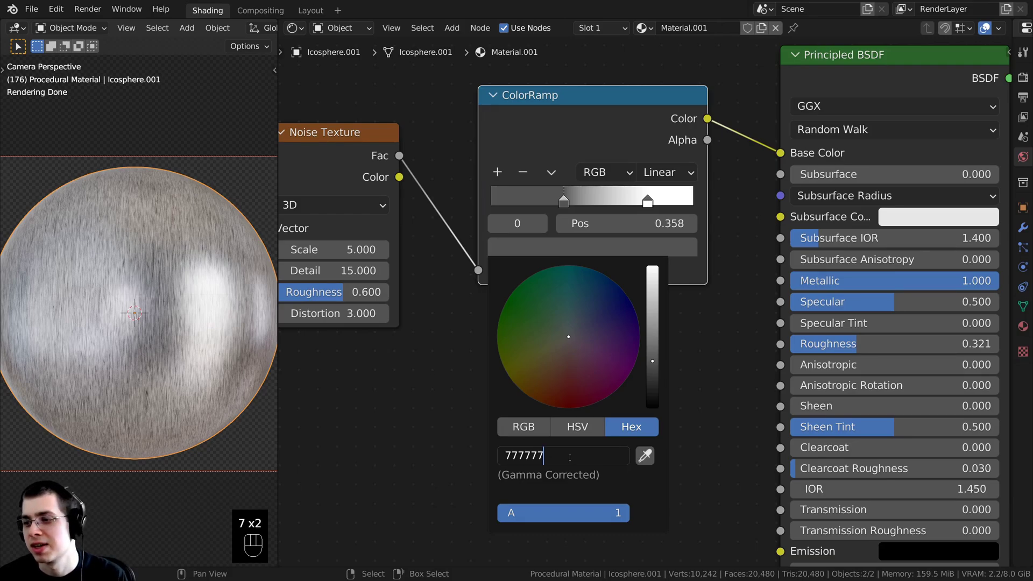
{"action": "key", "text": "Return"}
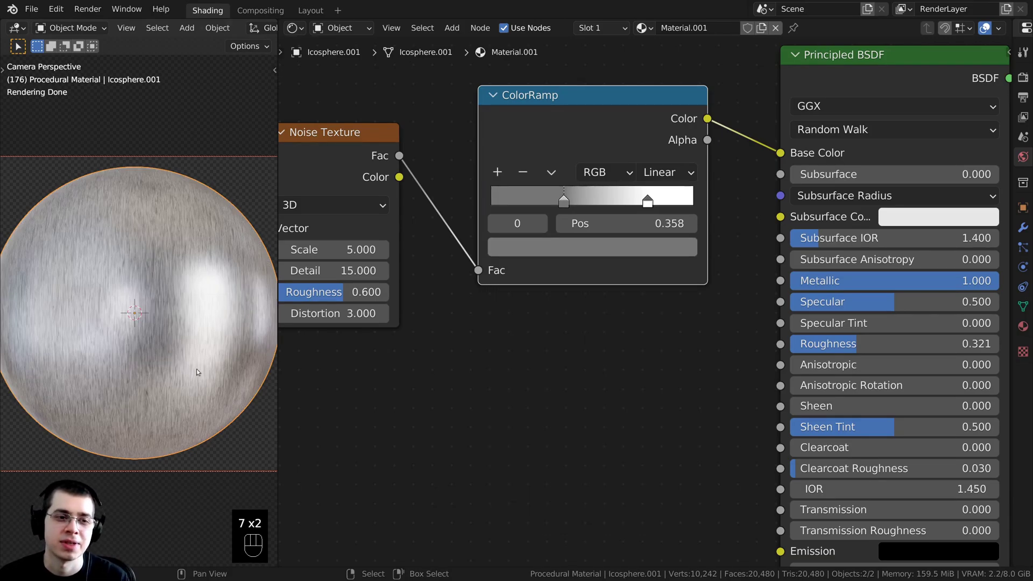
Step: Set the ColorRamp's white stop to a light grey with hex value BBBBBB
{"action": "scroll", "coordinate": [544, 312], "scroll_direction": "up", "scroll_amount": 1}
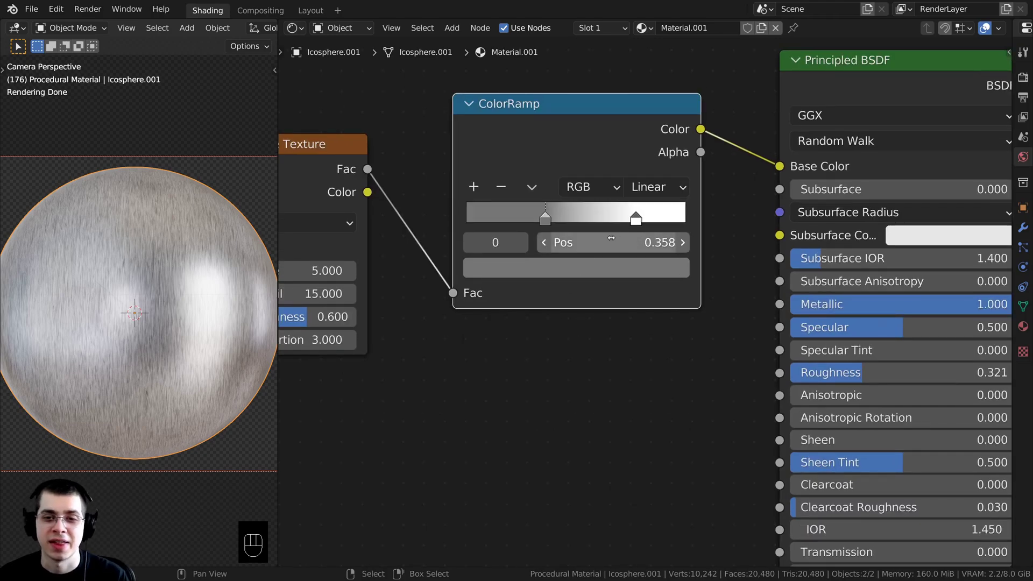
{"action": "left_click", "coordinate": [636, 218]}
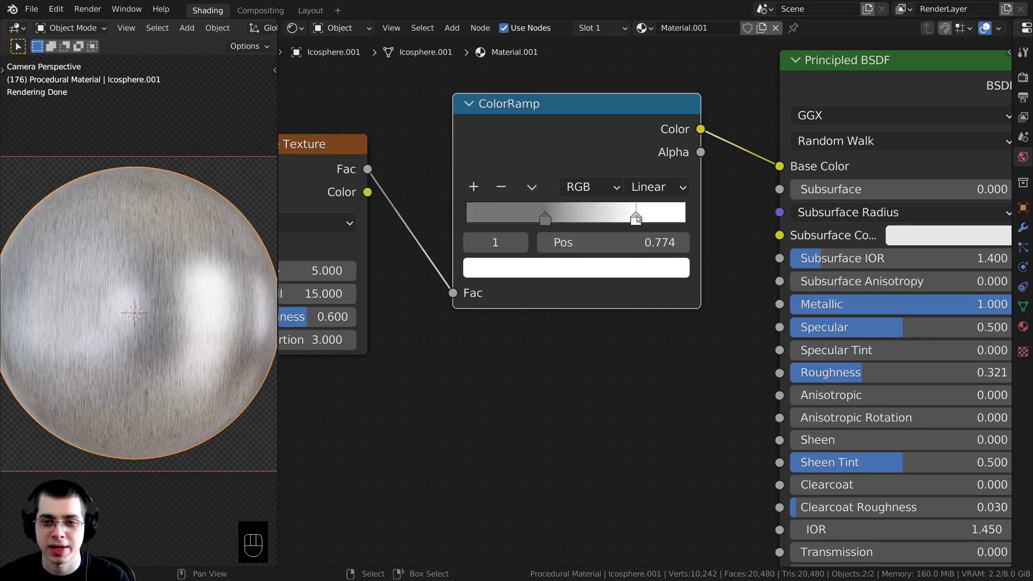
{"action": "left_click", "coordinate": [605, 267]}
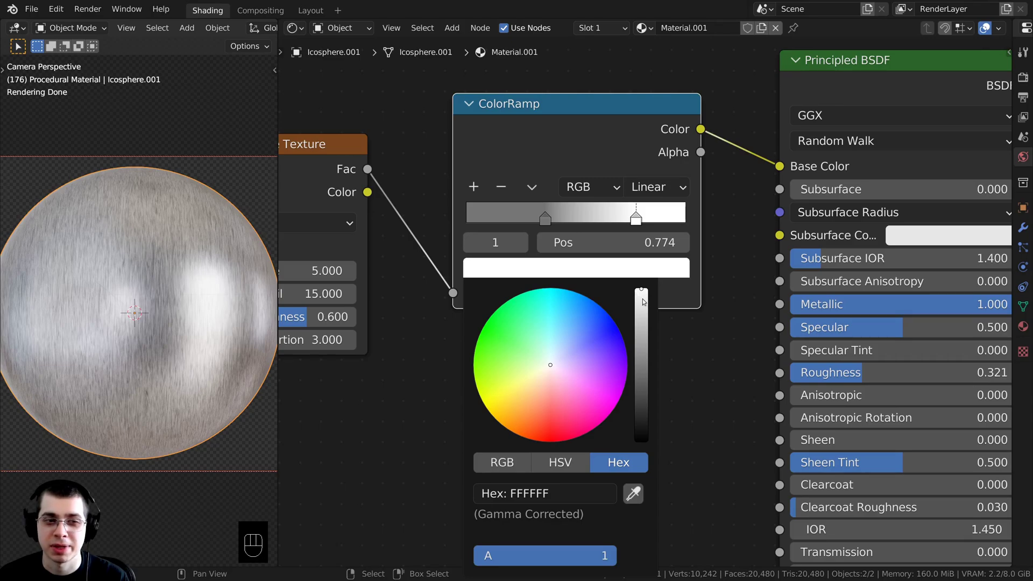
{"action": "left_click_drag", "start_coordinate": [643, 302], "coordinate": [642, 317]}
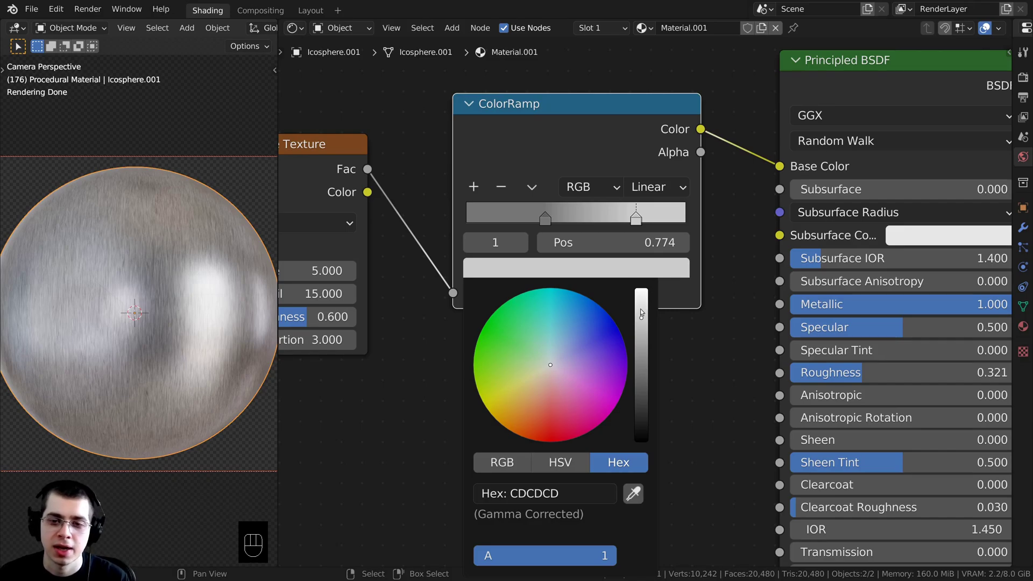
{"action": "left_click", "coordinate": [620, 272]}
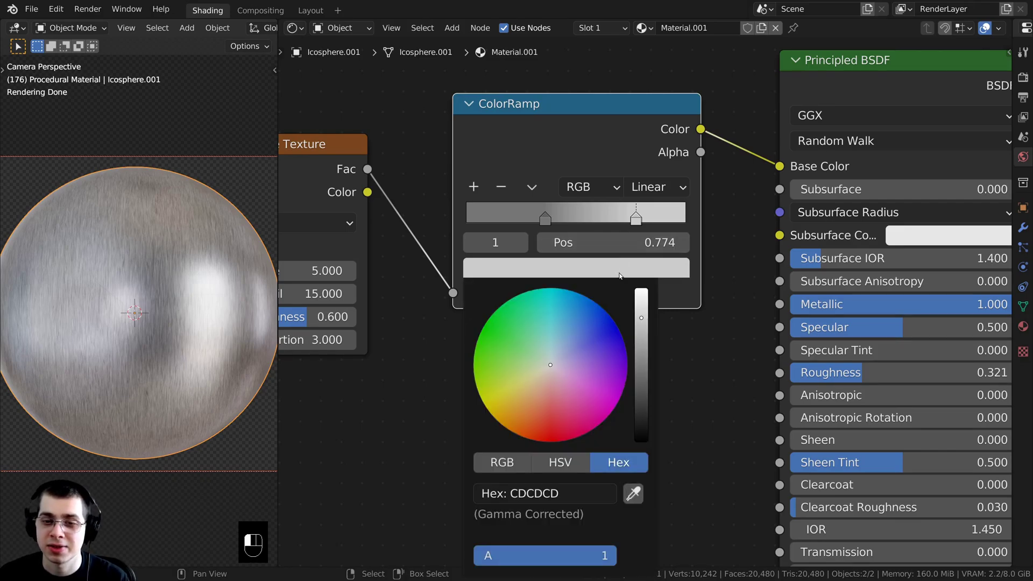
{"action": "left_click", "coordinate": [541, 493]}
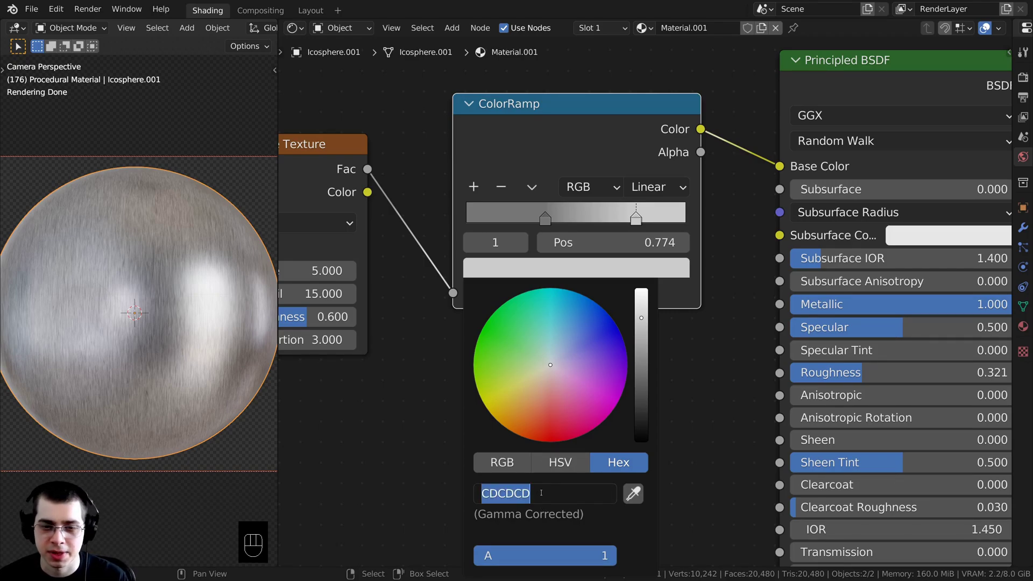
{"action": "type", "text": "bbbbbb"}
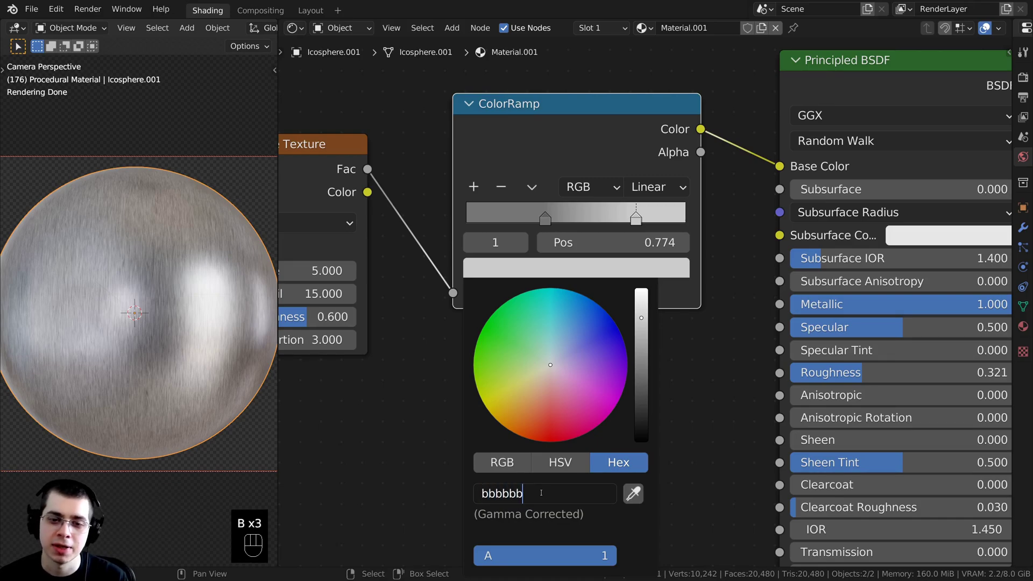
{"action": "key", "text": "Return"}
Step: Review the full node chain and the Principled BSDF's Roughness setting
{"action": "scroll", "coordinate": [573, 334], "scroll_direction": "down", "scroll_amount": 3}
{"action": "scroll", "coordinate": [573, 334], "scroll_direction": "down", "scroll_amount": 2}
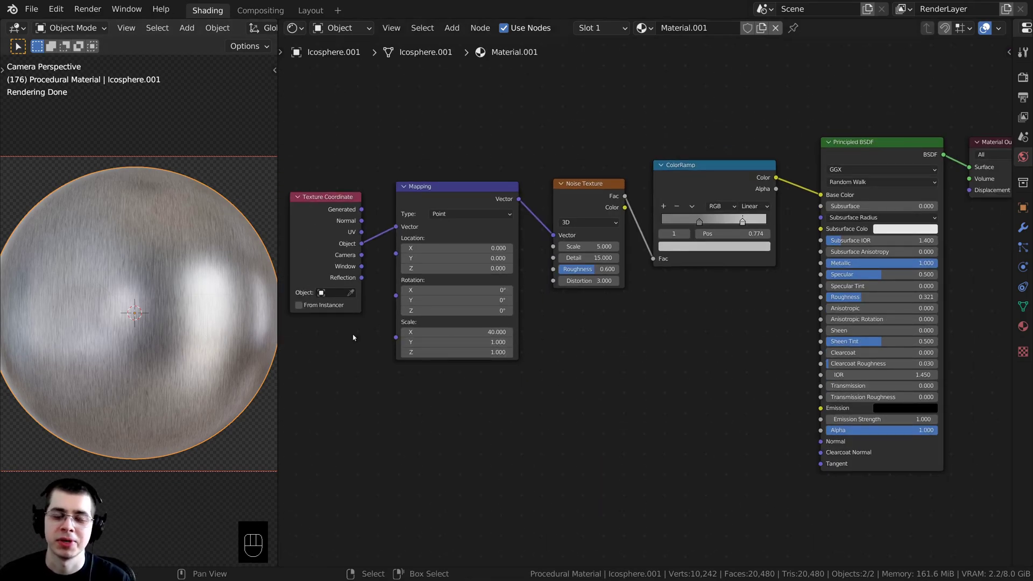
{"action": "scroll", "coordinate": [556, 325], "scroll_direction": "up", "scroll_amount": 2}
{"action": "scroll", "coordinate": [858, 308], "scroll_direction": "up", "scroll_amount": 2}
{"action": "middle_click_drag", "start_coordinate": [858, 308], "coordinate": [744, 314]}
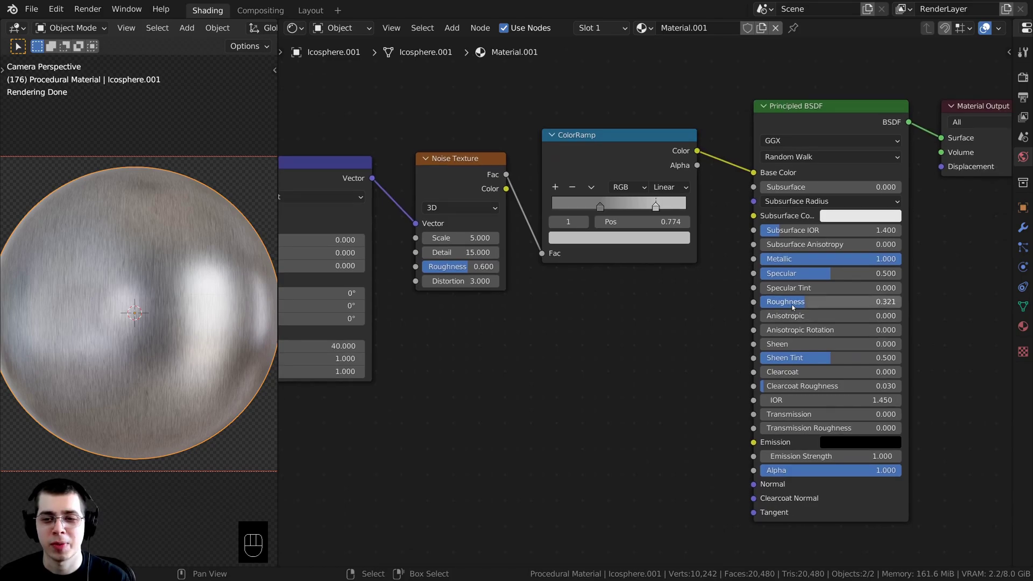
{"action": "left_click_drag", "start_coordinate": [793, 303], "coordinate": [767, 302]}
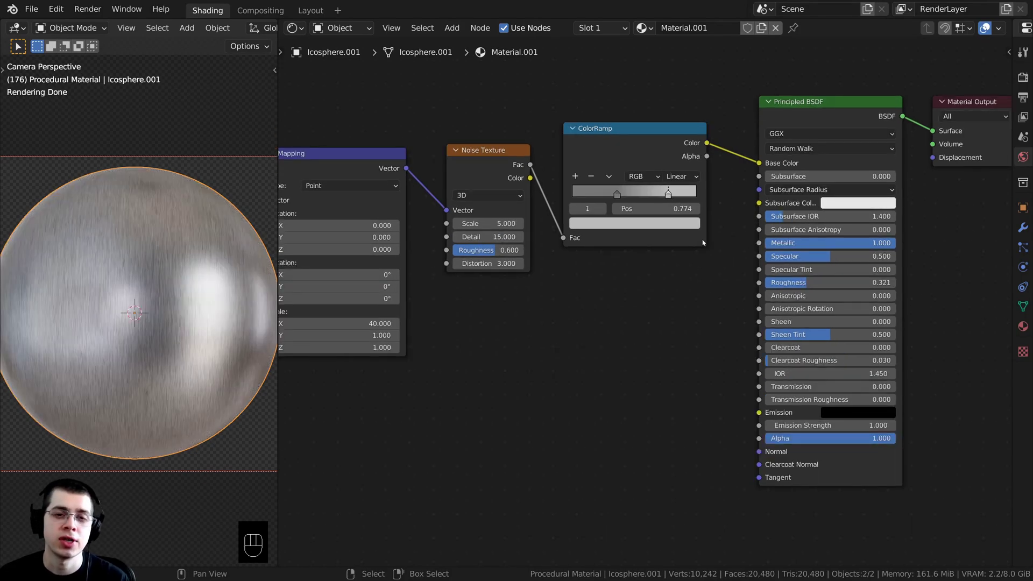
{"action": "middle_click_drag", "start_coordinate": [702, 240], "coordinate": [704, 237]}
{"action": "middle_click_drag", "start_coordinate": [504, 129], "coordinate": [514, 131]}
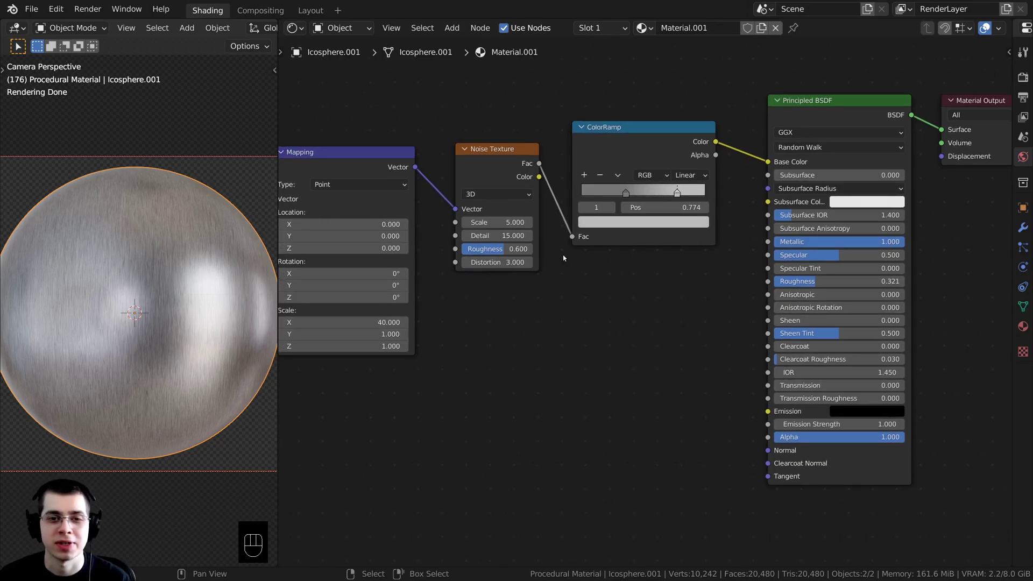
Step: Add a second Noise Texture node and place it below the first one
{"action": "key", "text": "shift+a"}
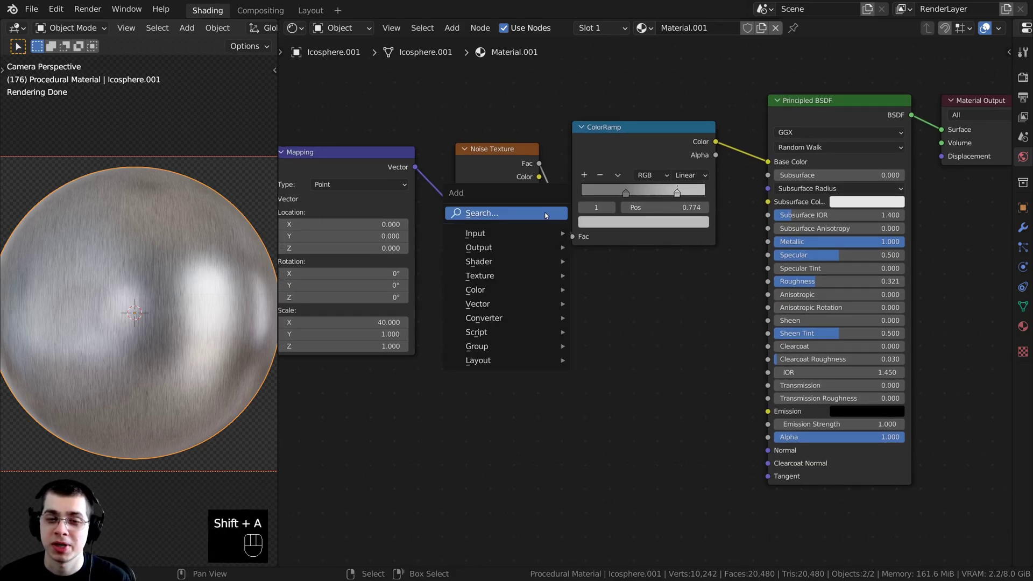
{"action": "left_click", "coordinate": [466, 214]}
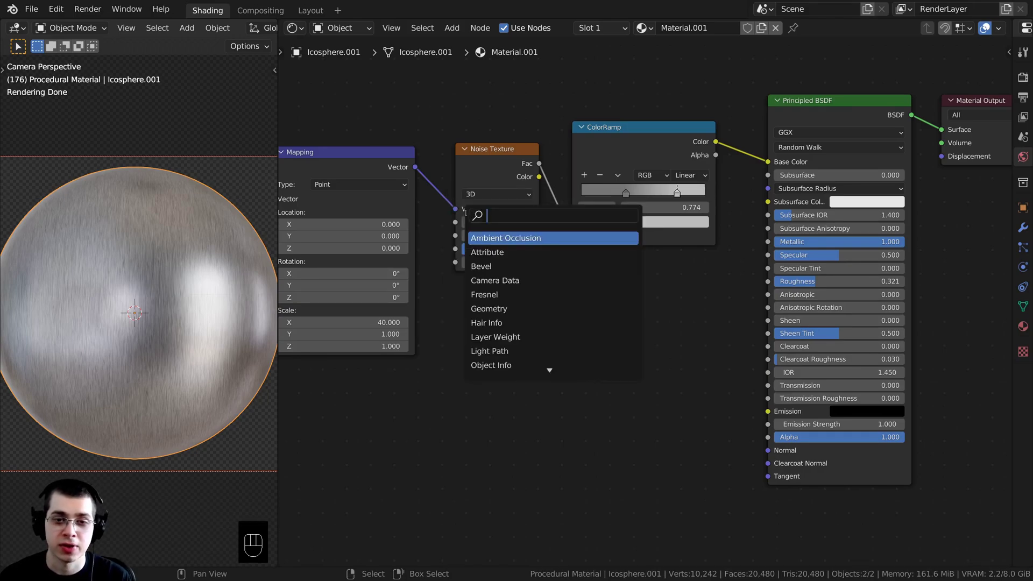
{"action": "type", "text": "noi"}
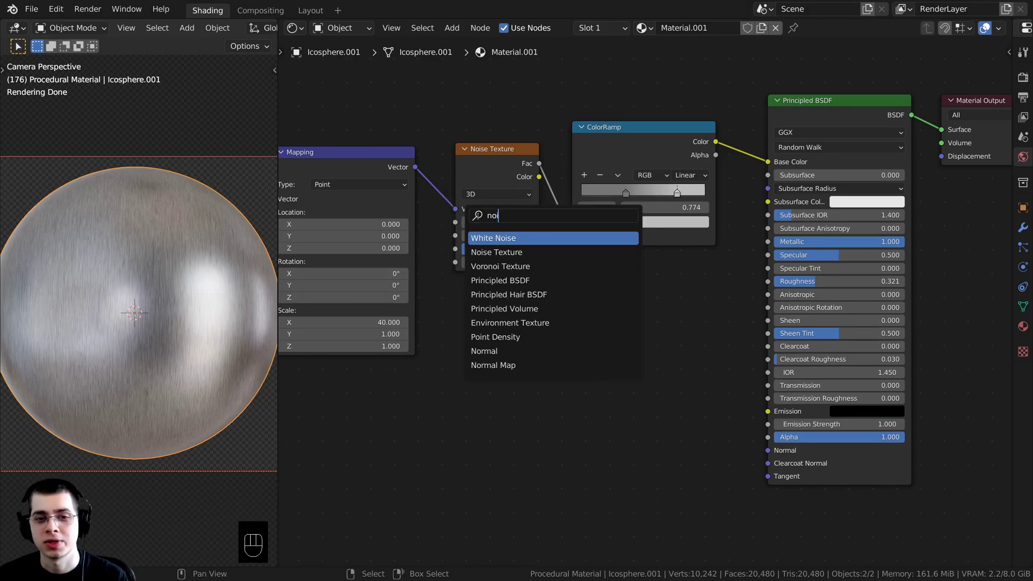
{"action": "left_click", "coordinate": [496, 251]}
{"action": "left_click", "coordinate": [473, 386]}
{"action": "scroll", "coordinate": [438, 344], "scroll_direction": "down", "scroll_amount": 3}
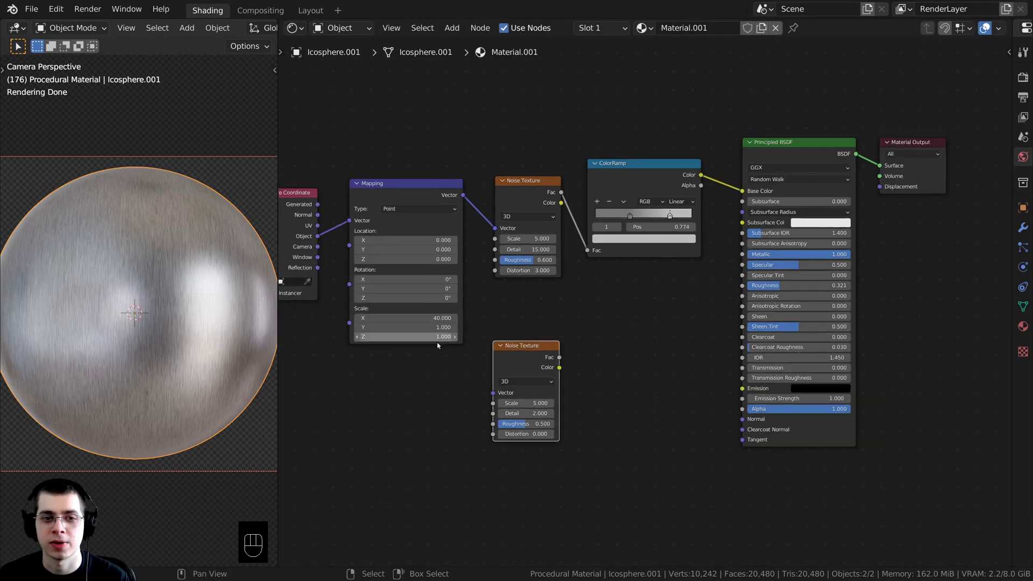
{"action": "middle_click_drag", "start_coordinate": [437, 344], "coordinate": [521, 314]}
{"action": "scroll", "coordinate": [522, 315], "scroll_direction": "up", "scroll_amount": 2}
{"action": "left_click_drag", "start_coordinate": [584, 321], "coordinate": [586, 310]}
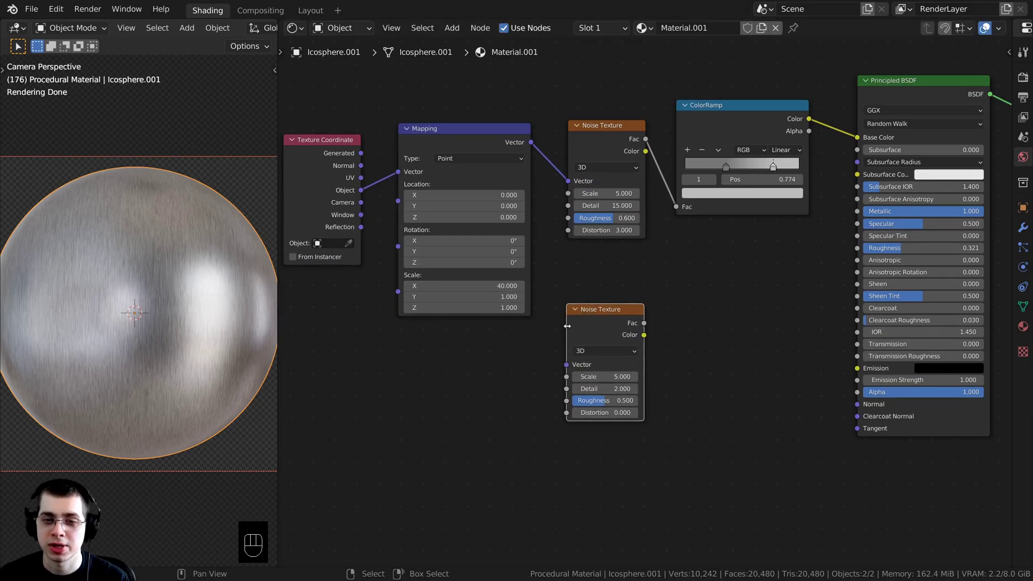
Step: Connect the Texture Coordinate's Object output to the second Noise Texture's Vector input and preview that noise on the sphere
{"action": "left_click", "coordinate": [447, 138]}
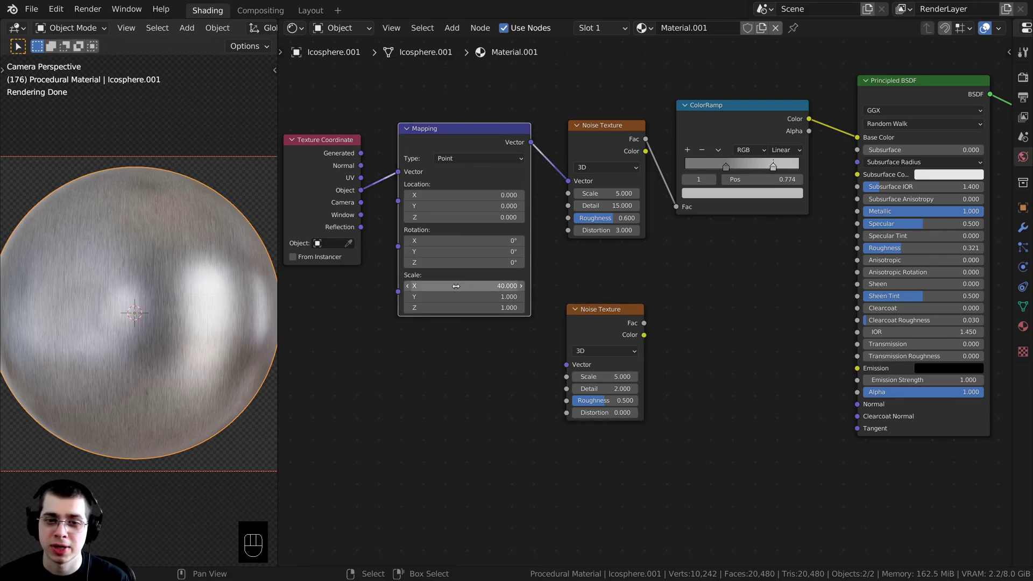
{"action": "left_click_drag", "start_coordinate": [339, 217], "coordinate": [567, 365]}
{"action": "left_click_drag", "start_coordinate": [608, 331], "coordinate": [599, 324]}
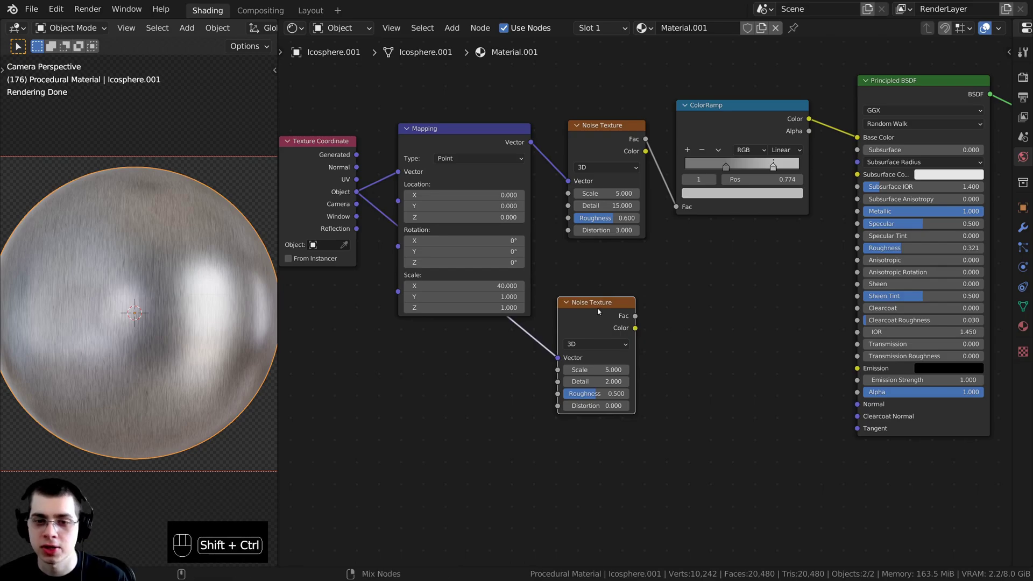
{"action": "left_click", "coordinate": [598, 313], "text": "ctrl+shift"}
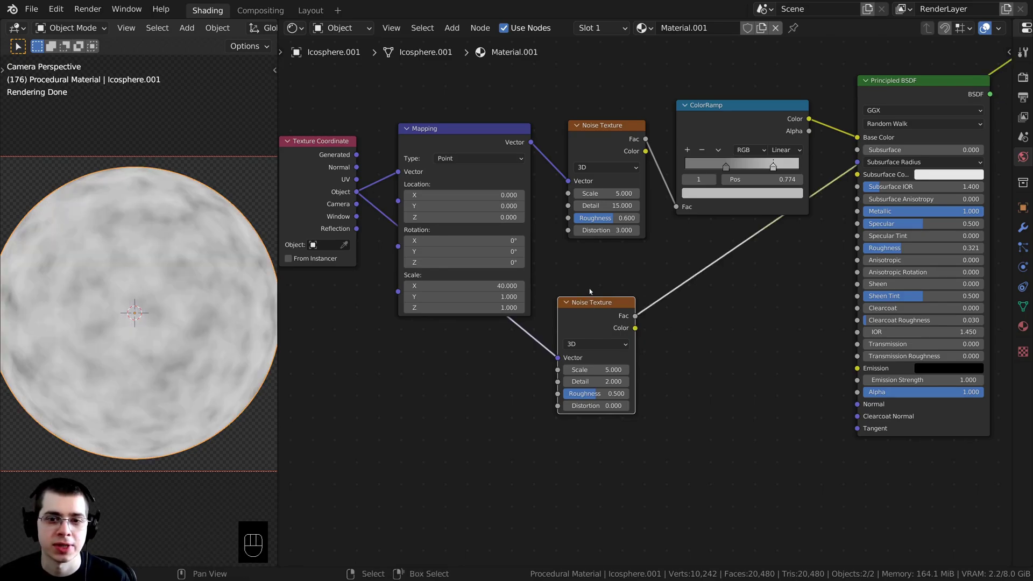
Step: Set the second Noise Texture's Detail to 15
{"action": "scroll", "coordinate": [644, 388], "scroll_direction": "up", "scroll_amount": 2}
{"action": "scroll", "coordinate": [524, 332], "scroll_direction": "up", "scroll_amount": 2}
{"action": "left_click_drag", "start_coordinate": [549, 307], "coordinate": [551, 297]}
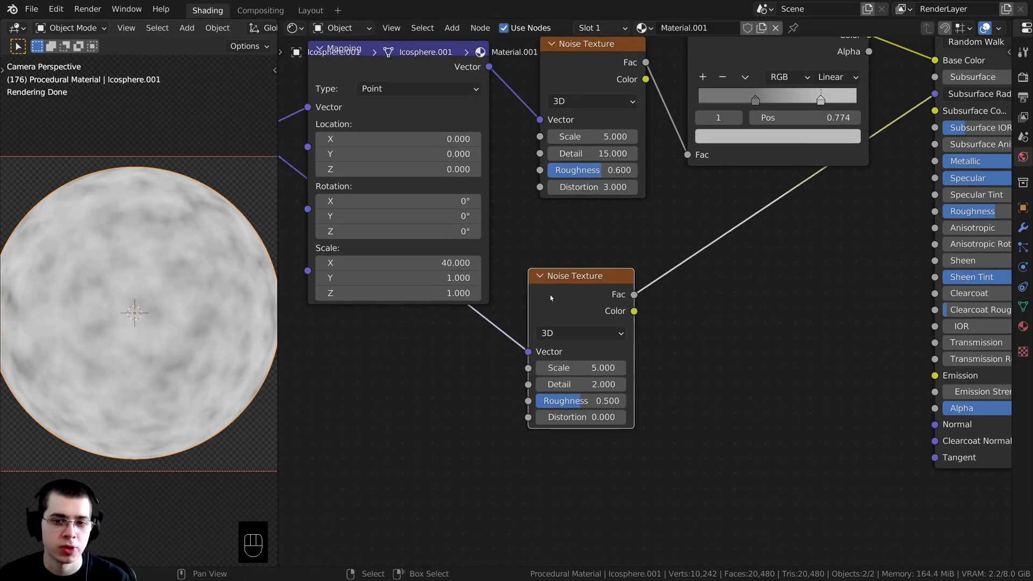
{"action": "scroll", "coordinate": [548, 273], "scroll_direction": "up", "scroll_amount": 3}
{"action": "middle_click_drag", "start_coordinate": [551, 297], "coordinate": [574, 271]}
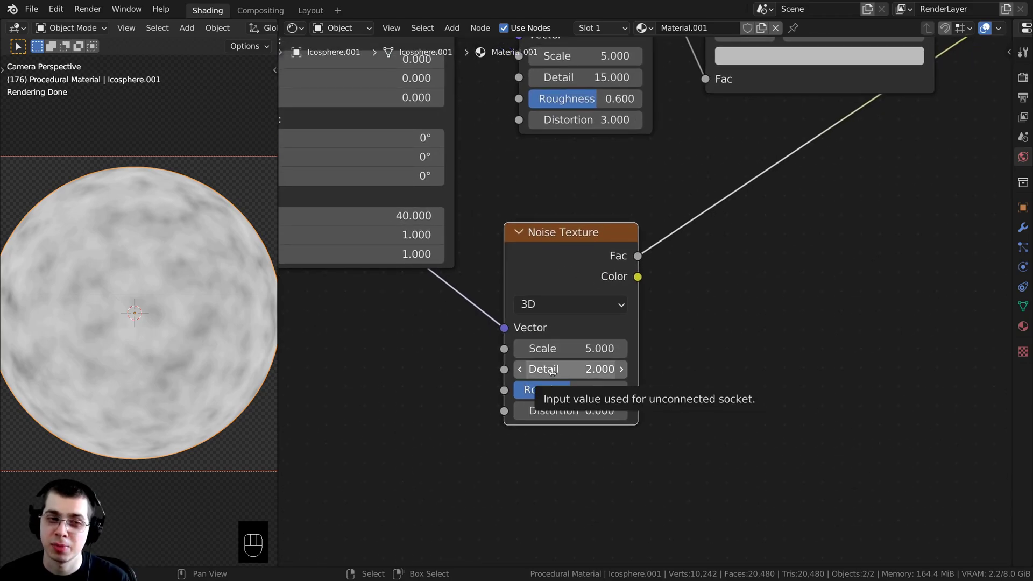
{"action": "left_click", "coordinate": [552, 372]}
{"action": "left_click_drag", "start_coordinate": [553, 372], "coordinate": [624, 372]}
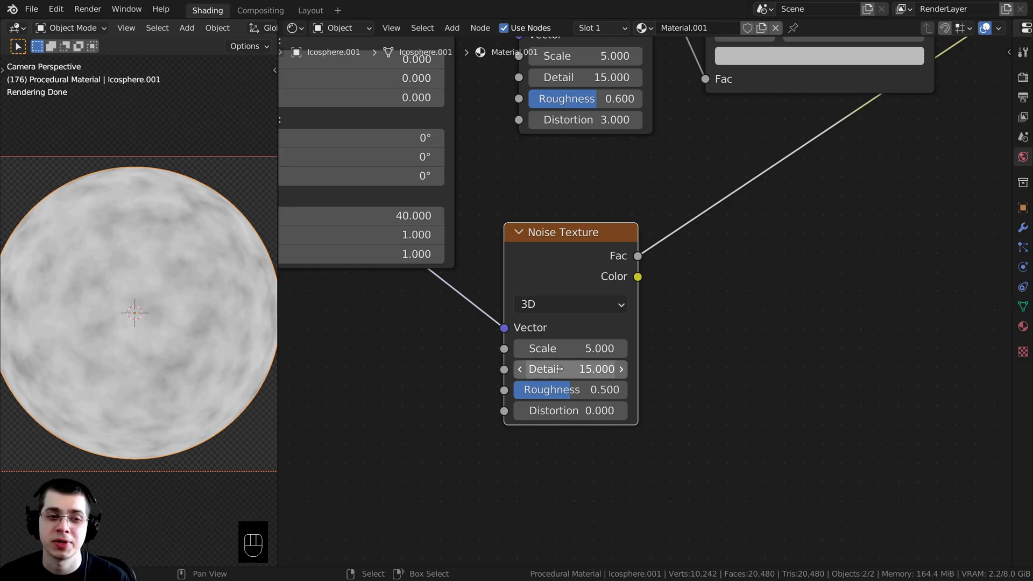
Step: Set the second Noise Texture's Roughness to 0.6
{"action": "scroll", "coordinate": [555, 369], "scroll_direction": "down", "scroll_amount": 3}
{"action": "left_click_drag", "start_coordinate": [597, 268], "coordinate": [598, 254]}
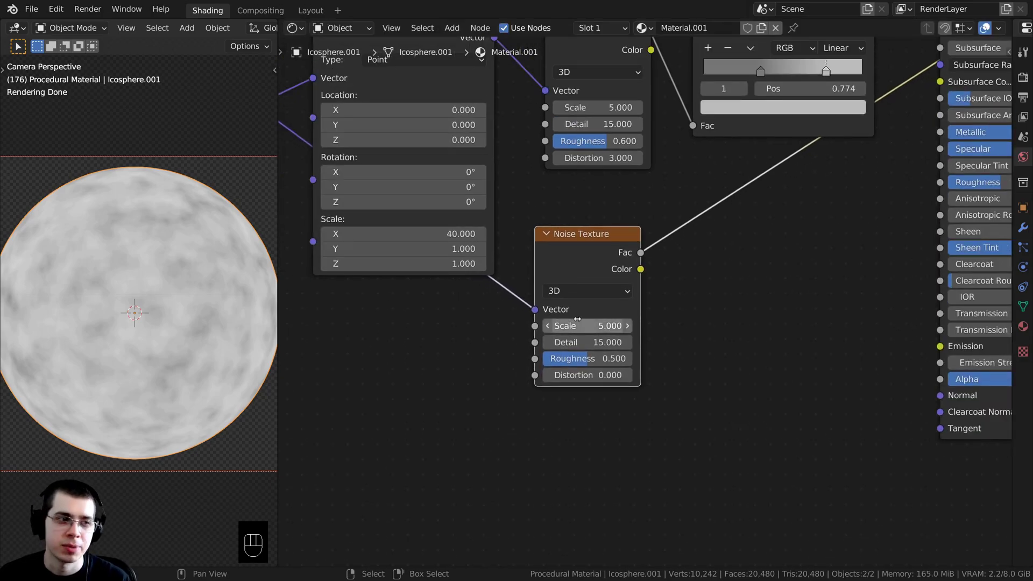
{"action": "scroll", "coordinate": [579, 362], "scroll_direction": "up", "scroll_amount": 1}
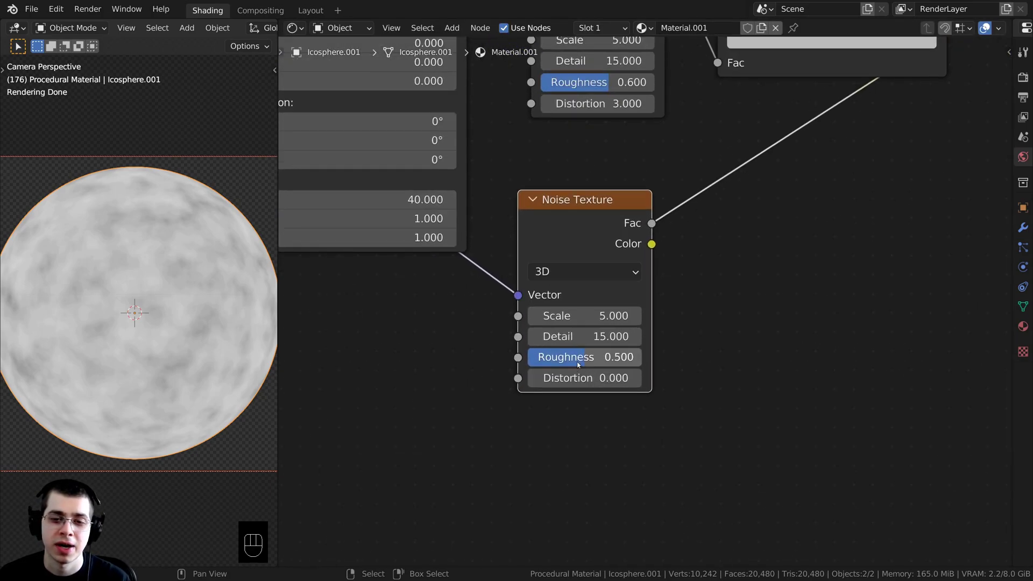
{"action": "left_click", "coordinate": [574, 357]}
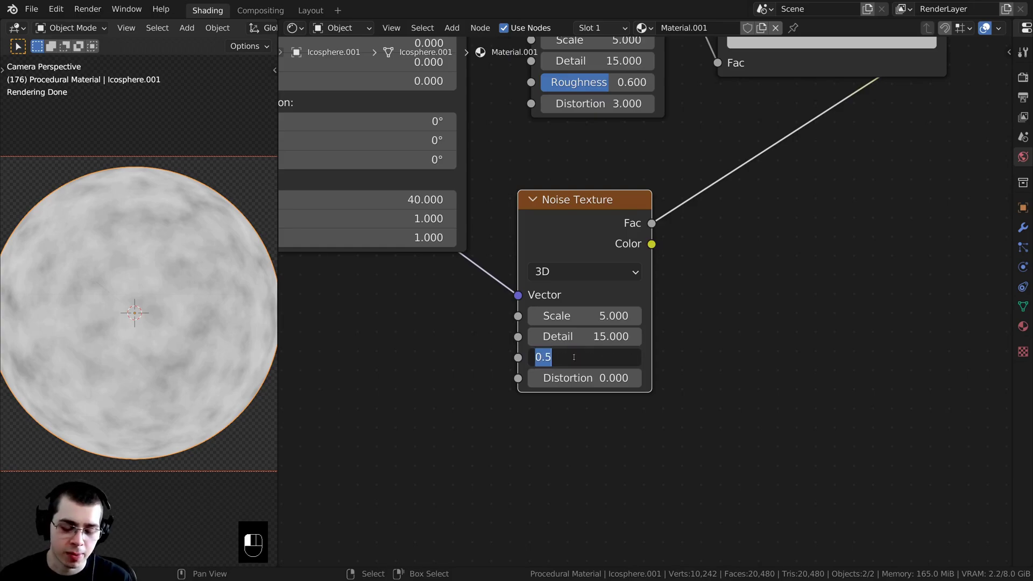
{"action": "type", "text": ".6"}
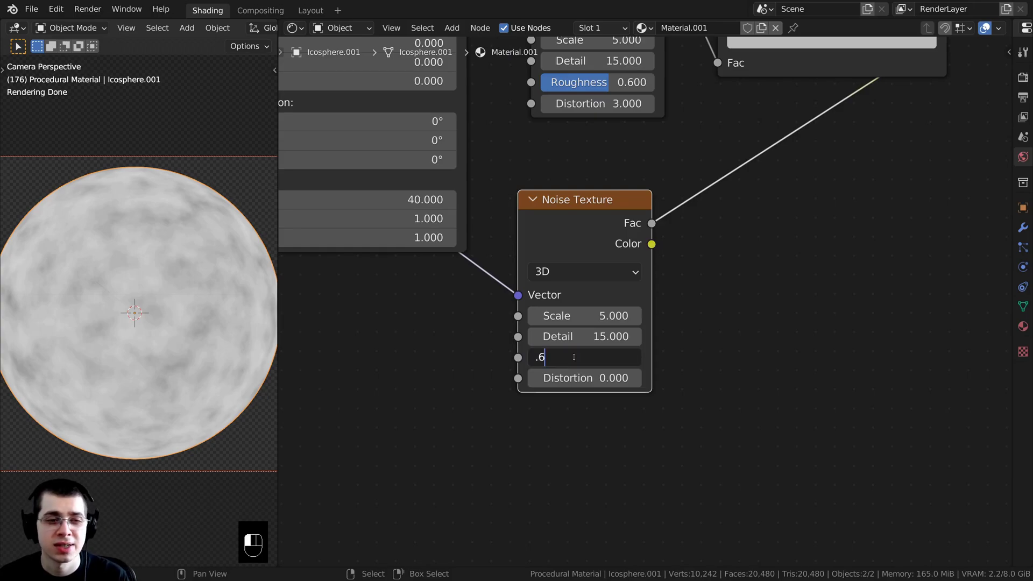
{"action": "key", "text": "Return"}
{"action": "scroll", "coordinate": [208, 450], "scroll_direction": "up", "scroll_amount": 1}
Step: Connect the second Noise Texture's Fac output to the Principled BSDF's Roughness input and preview the full shader on the sphere
{"action": "scroll", "coordinate": [560, 384], "scroll_direction": "down", "scroll_amount": 3}
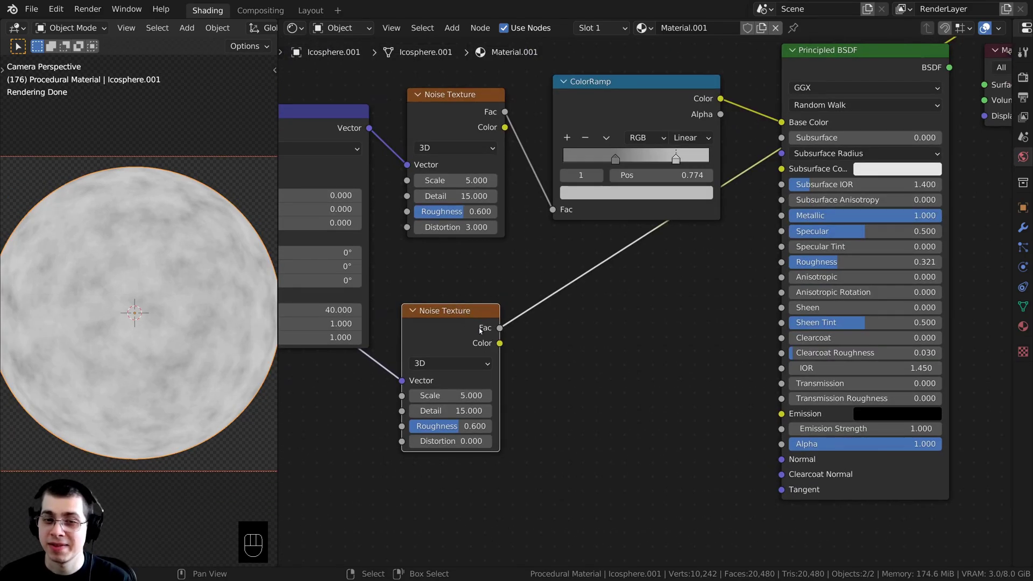
{"action": "left_click_drag", "start_coordinate": [479, 329], "coordinate": [783, 262]}
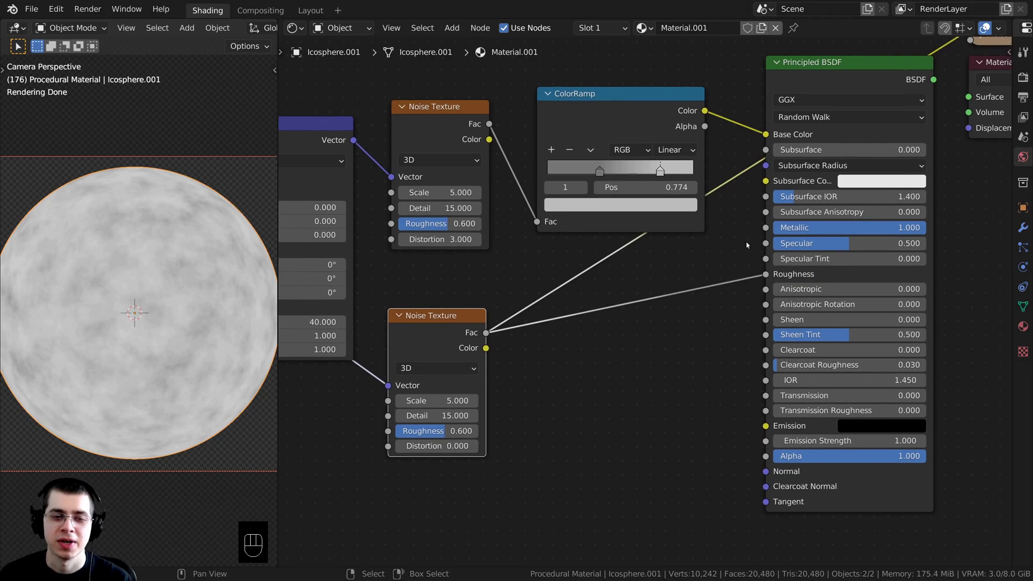
{"action": "middle_click_drag", "start_coordinate": [830, 76], "coordinate": [813, 87]}
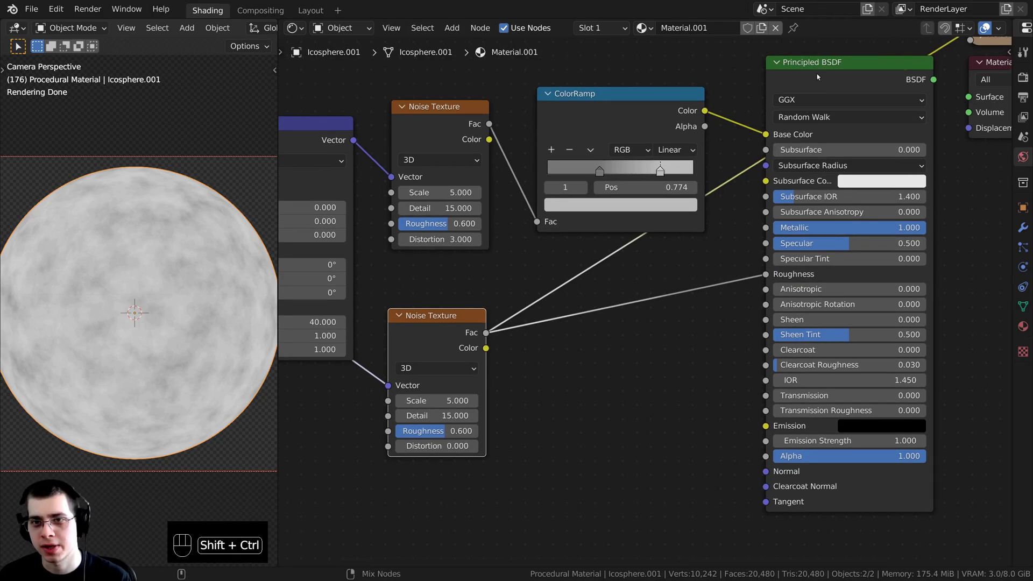
{"action": "left_click", "coordinate": [817, 76], "text": "ctrl+shift"}
{"action": "middle_click_drag", "start_coordinate": [129, 368], "coordinate": [121, 362], "text": "shift"}
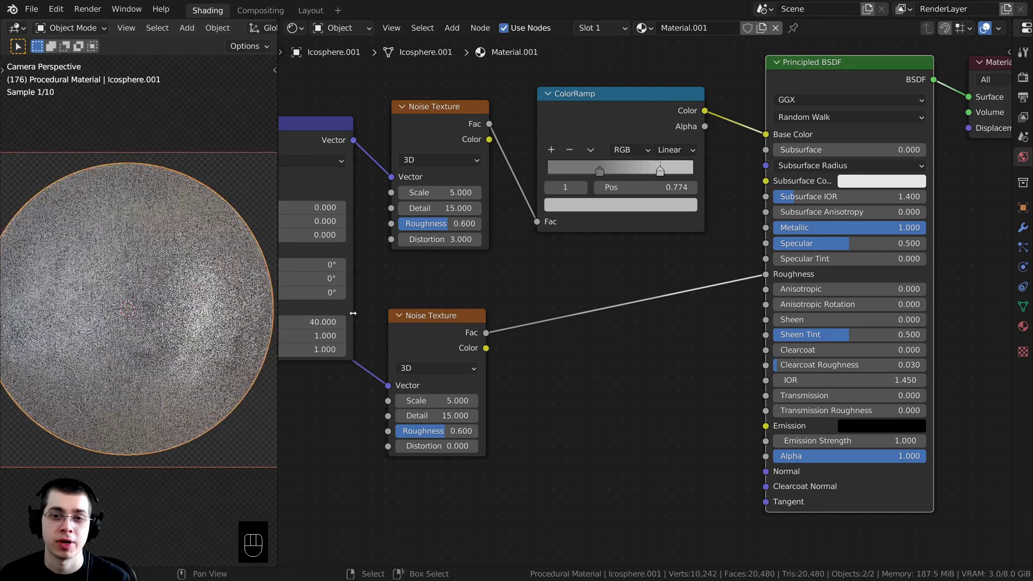
{"action": "scroll", "coordinate": [161, 232], "scroll_direction": "up", "scroll_amount": 1}
{"action": "middle_click_drag", "start_coordinate": [161, 232], "coordinate": [136, 214], "text": "shift"}
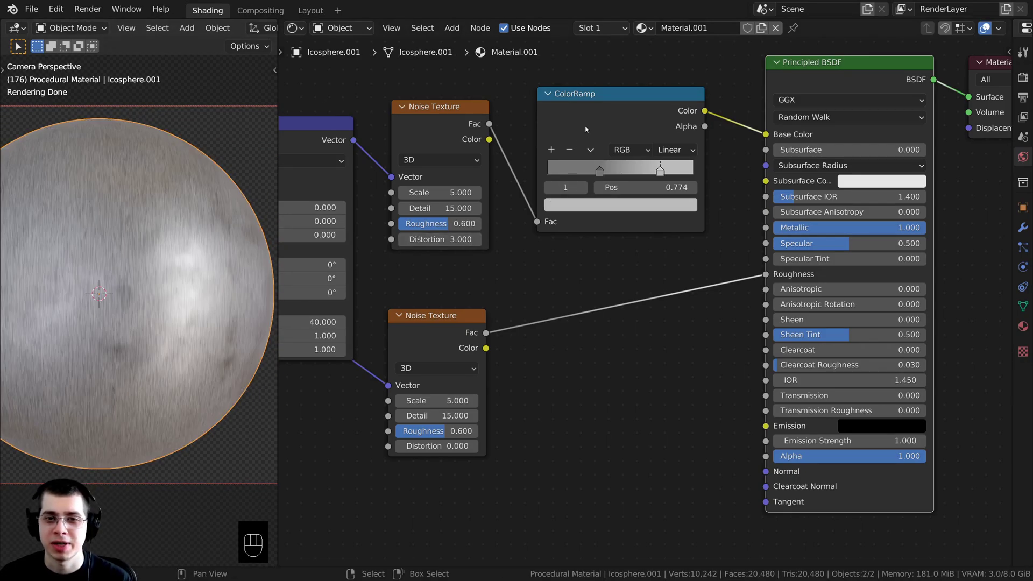
Step: Duplicate the ColorRamp and insert the copy between the second Noise Texture and the Principled BSDF's Roughness input
{"action": "left_click_drag", "start_coordinate": [586, 129], "coordinate": [587, 124]}
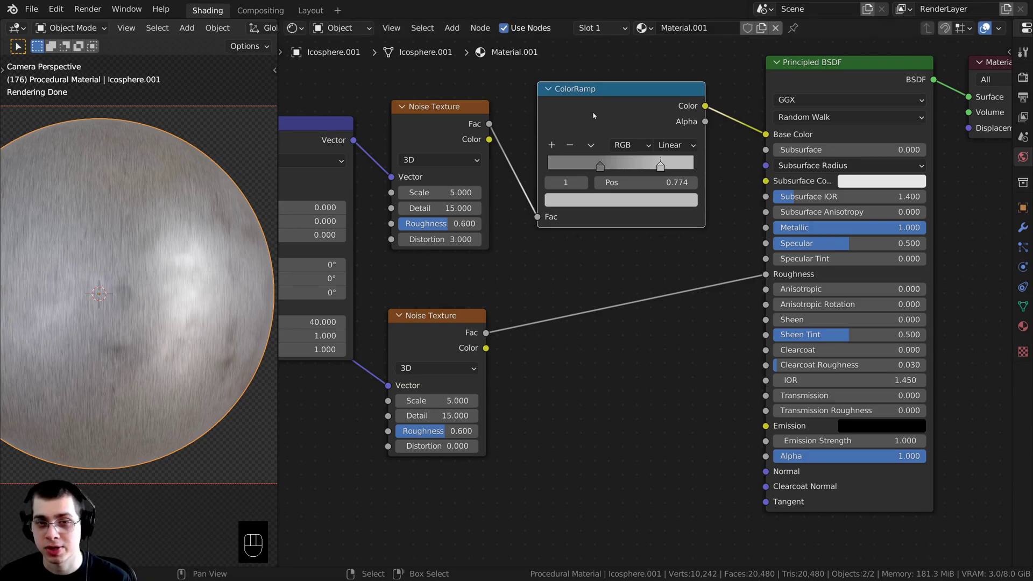
{"action": "key", "text": "shift+d"}
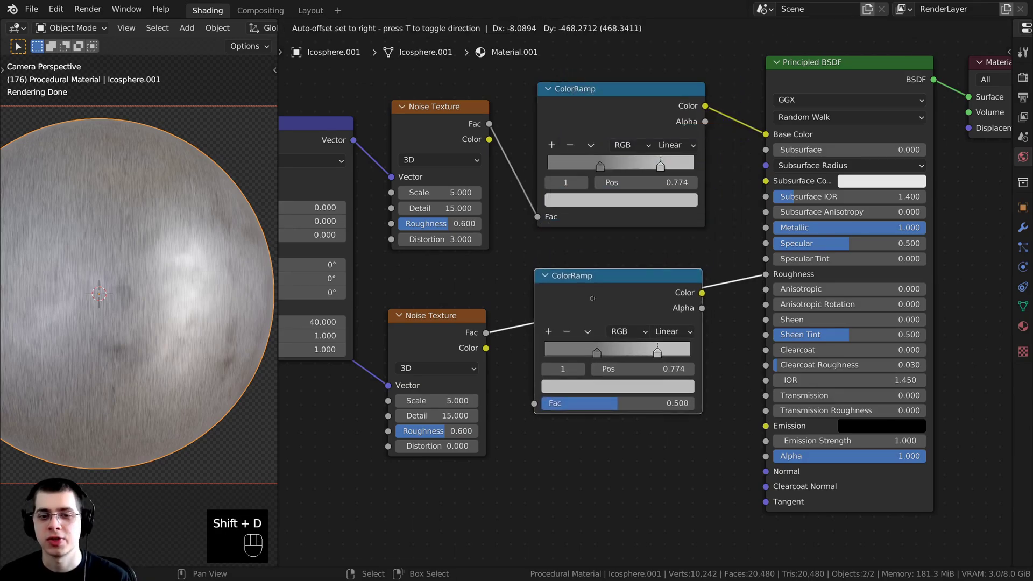
{"action": "left_click", "coordinate": [597, 286]}
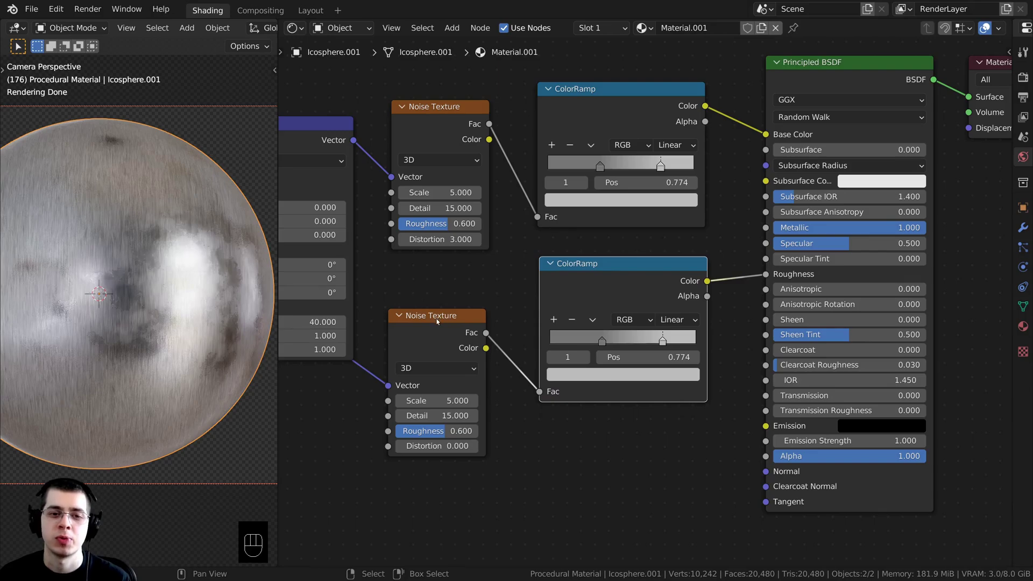
{"action": "left_click", "coordinate": [437, 319]}
{"action": "scroll", "coordinate": [717, 151], "scroll_direction": "up", "scroll_amount": 2}
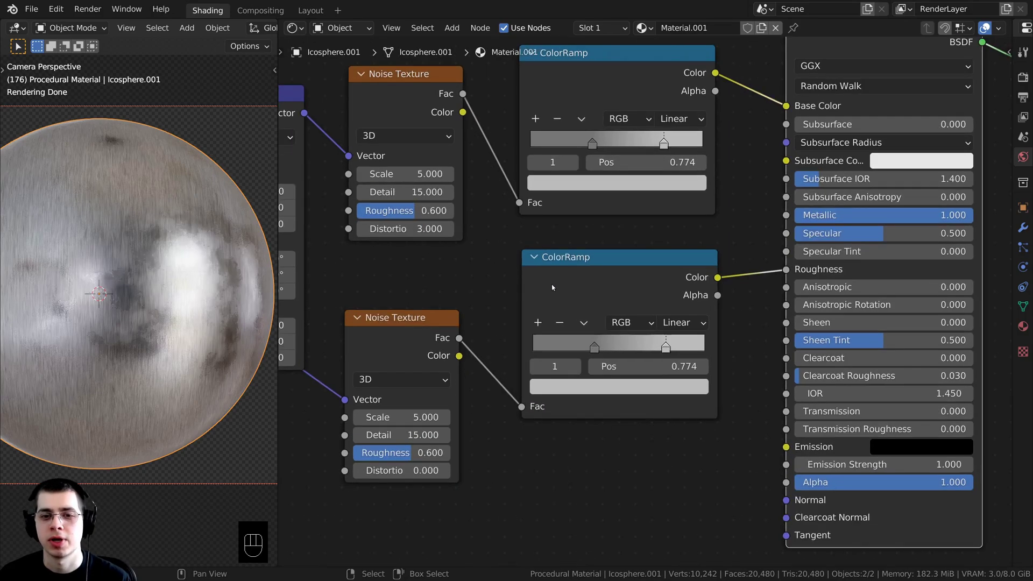
{"action": "left_click", "coordinate": [643, 329]}
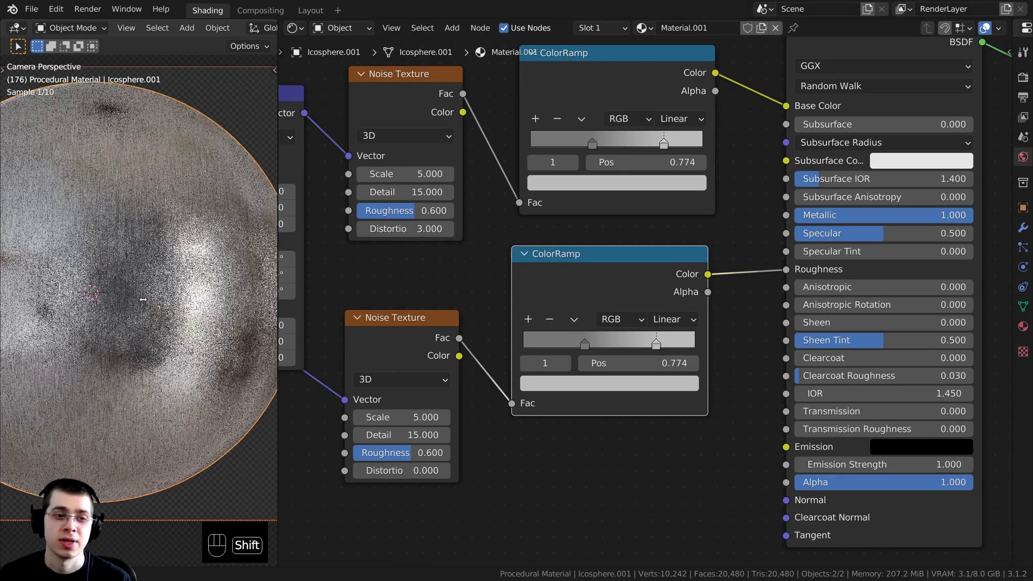
Step: Reverse the lower ColorRamp's light and dark stops, place the dark stop at position 0.579, and inspect the roughness variation on the sphere
{"action": "mouse_move", "coordinate": [585, 343]}
{"action": "left_mouse_down"}
{"action": "mouse_move", "coordinate": [602, 345]}
{"action": "mouse_move", "coordinate": [585, 345]}
{"action": "left_mouse_up"}
{"action": "middle_click_drag", "start_coordinate": [550, 314], "coordinate": [567, 305]}
{"action": "scroll", "coordinate": [645, 328], "scroll_direction": "up", "scroll_amount": 1}
{"action": "left_click", "coordinate": [672, 333]}
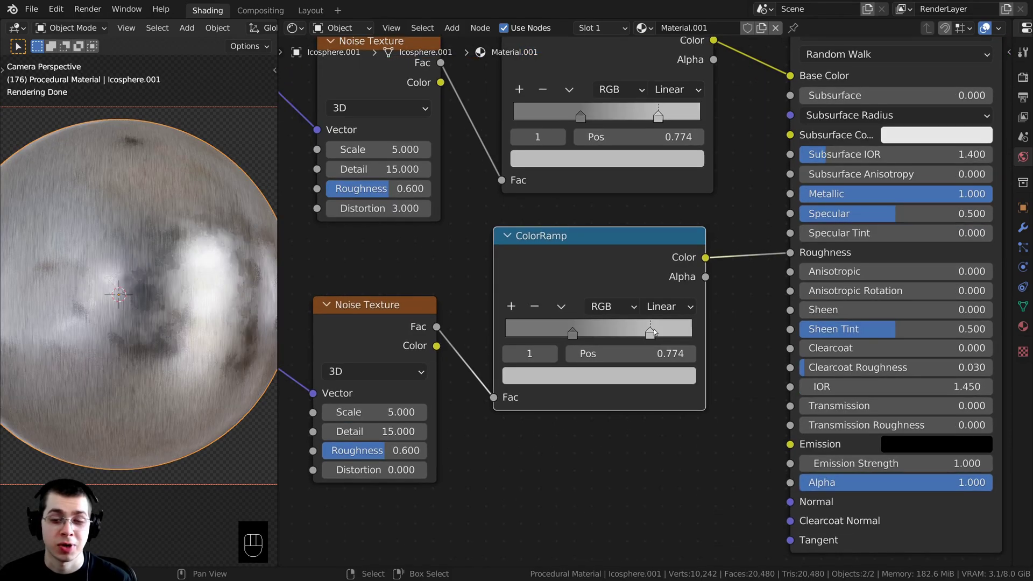
{"action": "scroll", "coordinate": [652, 333], "scroll_direction": "up", "scroll_amount": 2}
{"action": "left_click_drag", "start_coordinate": [653, 344], "coordinate": [602, 346]}
{"action": "scroll", "coordinate": [148, 220], "scroll_direction": "up", "scroll_amount": 5}
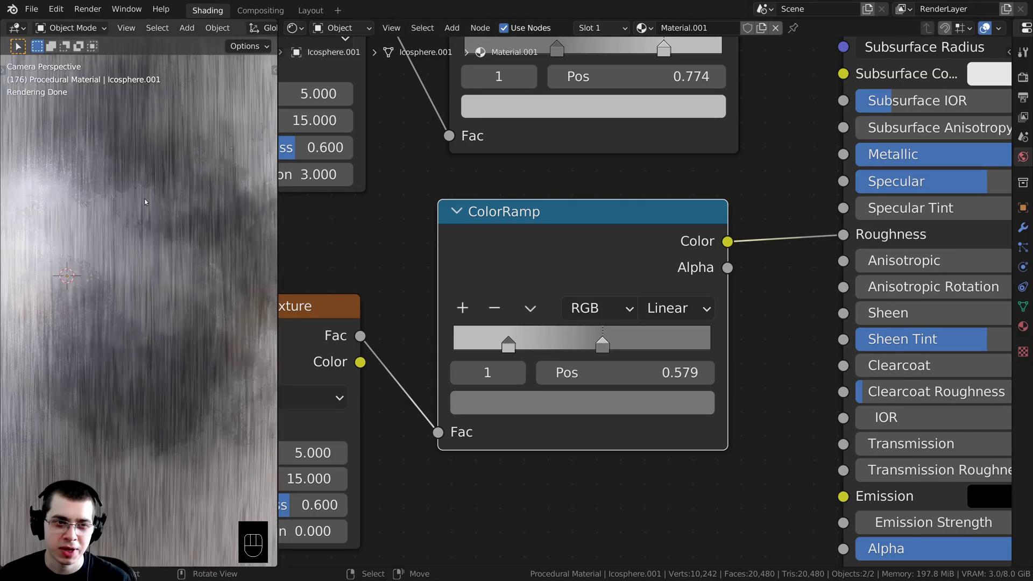
{"action": "middle_click_drag", "start_coordinate": [214, 332], "coordinate": [84, 304], "text": "shift"}
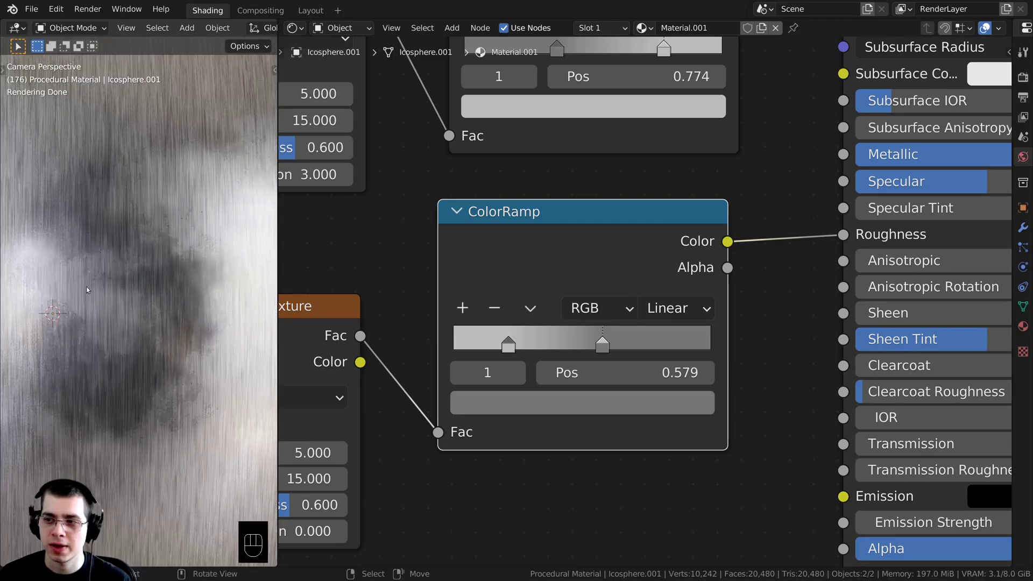
{"action": "scroll", "coordinate": [86, 286], "scroll_direction": "down", "scroll_amount": 3}
{"action": "mouse_move", "coordinate": [148, 265]}
{"action": "middle_mouse_down", "text": "shift"}
{"action": "mouse_move", "coordinate": [93, 356]}
{"action": "mouse_move", "coordinate": [165, 278]}
{"action": "middle_mouse_up", "text": "shift"}
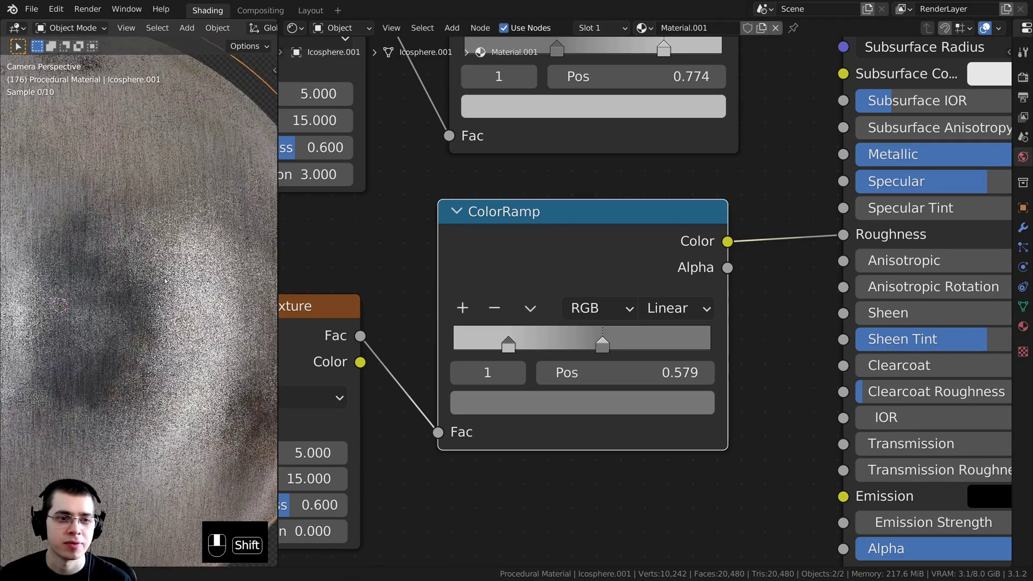
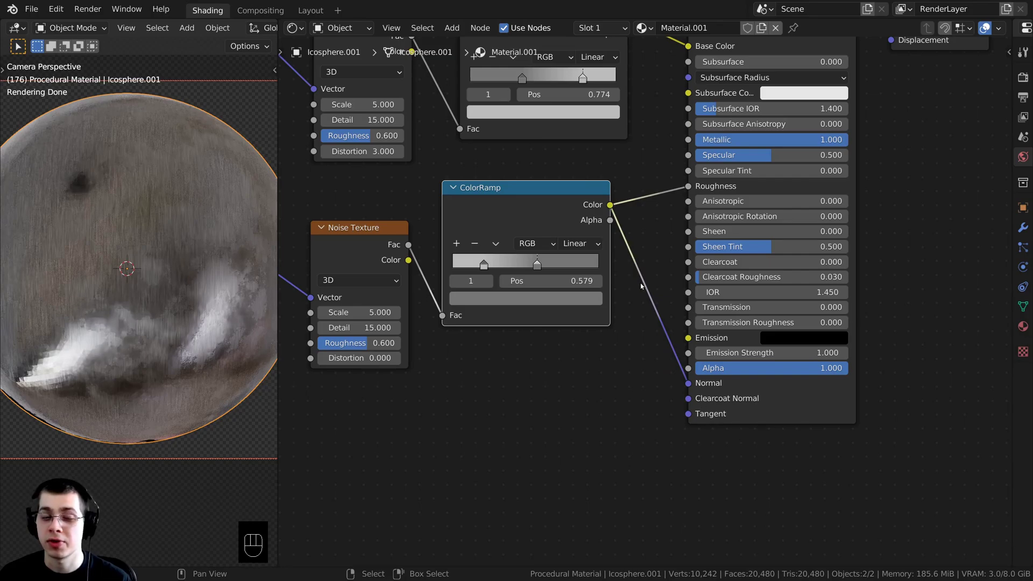
Step: Add a Bump node on the link between the lower ColorRamp and the Principled BSDF's Normal input
{"action": "key", "text": "shift+a"}
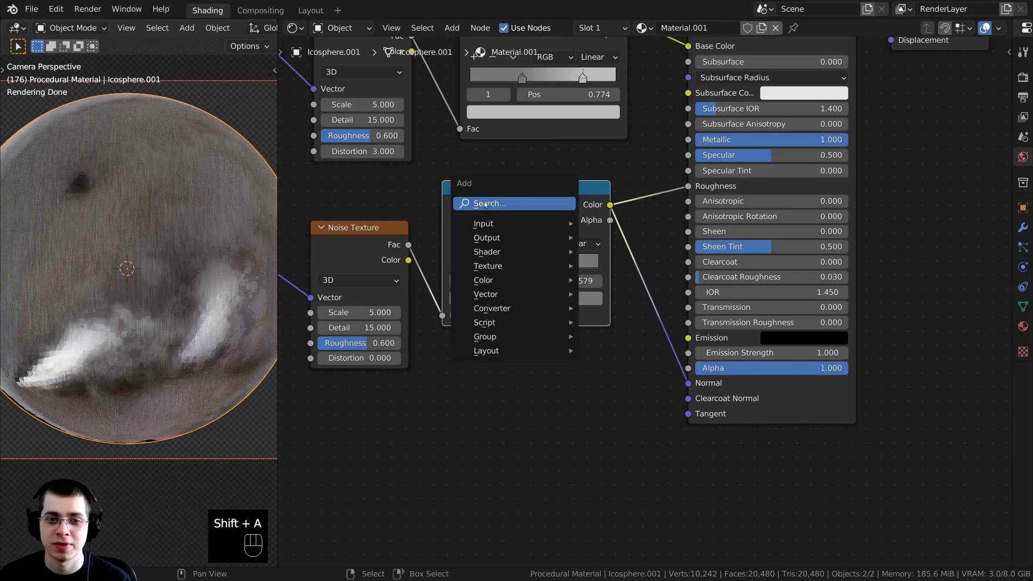
{"action": "left_click", "coordinate": [486, 203]}
{"action": "type", "text": "bum"}
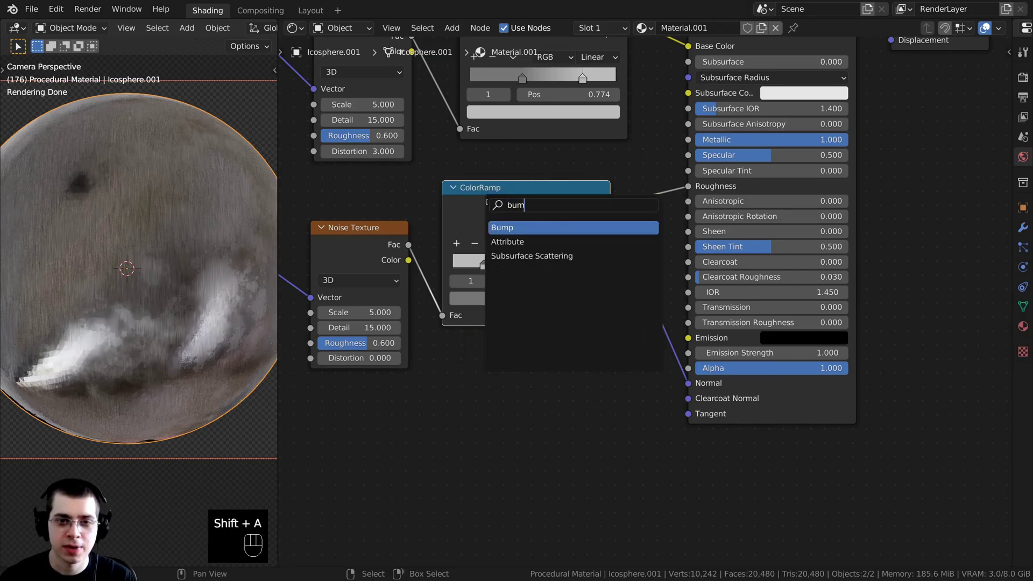
{"action": "left_click", "coordinate": [509, 229]}
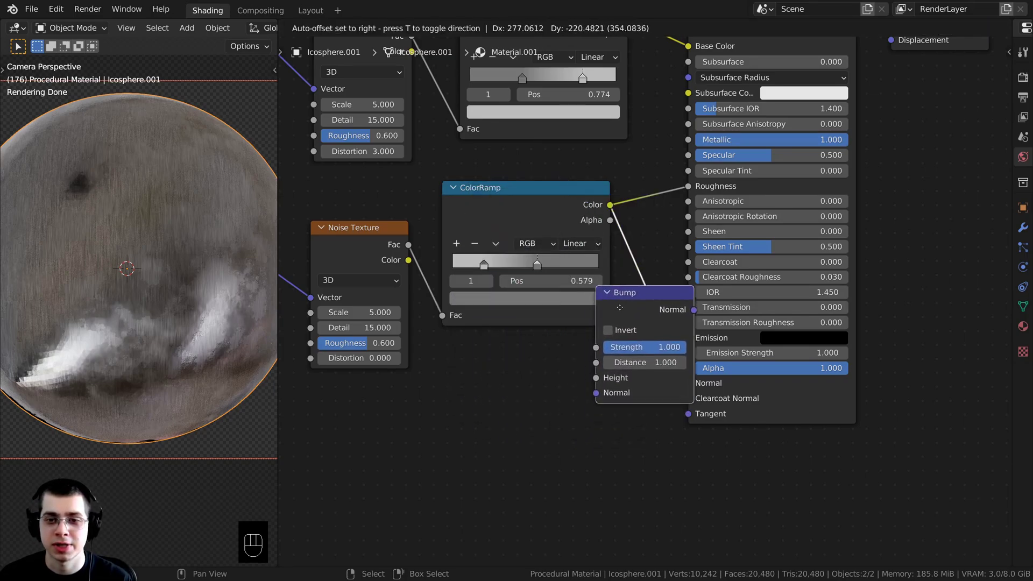
{"action": "left_click", "coordinate": [612, 279]}
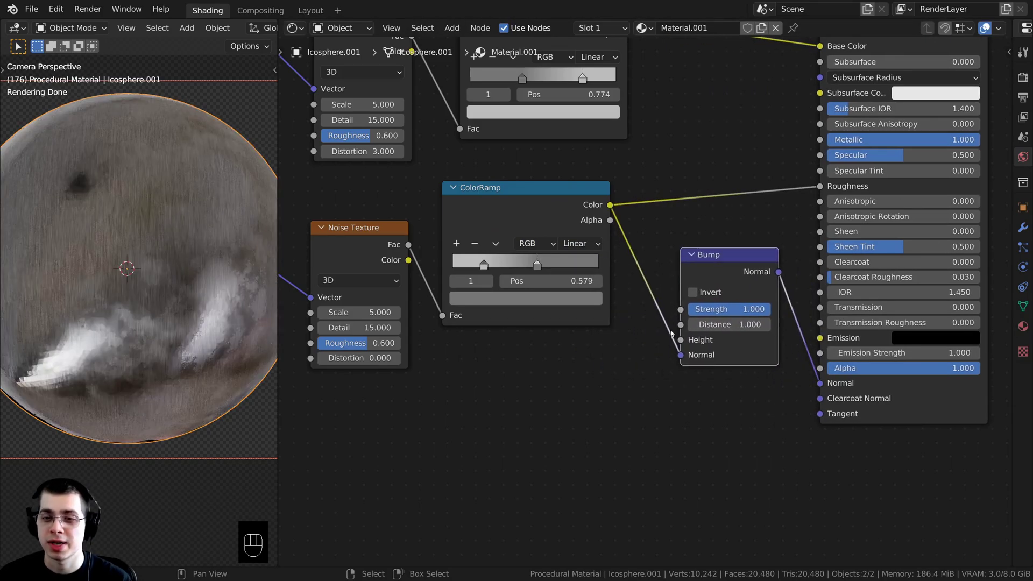
Step: Reconnect the lower ColorRamp's Color output to the Bump node's Height input and inspect the bumps close up
{"action": "mouse_move", "coordinate": [681, 356]}
{"action": "left_mouse_down"}
{"action": "mouse_move", "coordinate": [662, 347]}
{"action": "mouse_move", "coordinate": [681, 339]}
{"action": "left_mouse_up"}
{"action": "left_click_drag", "start_coordinate": [744, 272], "coordinate": [733, 280]}
{"action": "middle_click_drag", "start_coordinate": [734, 280], "coordinate": [663, 276]}
{"action": "scroll", "coordinate": [662, 276], "scroll_direction": "up", "scroll_amount": 3}
{"action": "middle_click_drag", "start_coordinate": [81, 172], "coordinate": [151, 227], "text": "shift"}
{"action": "scroll", "coordinate": [151, 227], "scroll_direction": "up", "scroll_amount": 2}
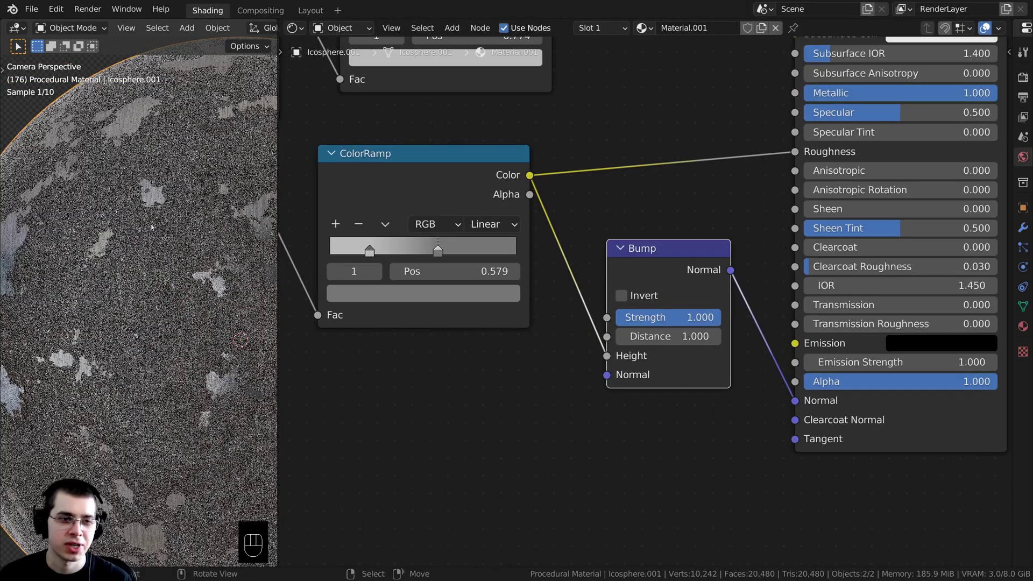
{"action": "scroll", "coordinate": [148, 224], "scroll_direction": "up", "scroll_amount": 4}
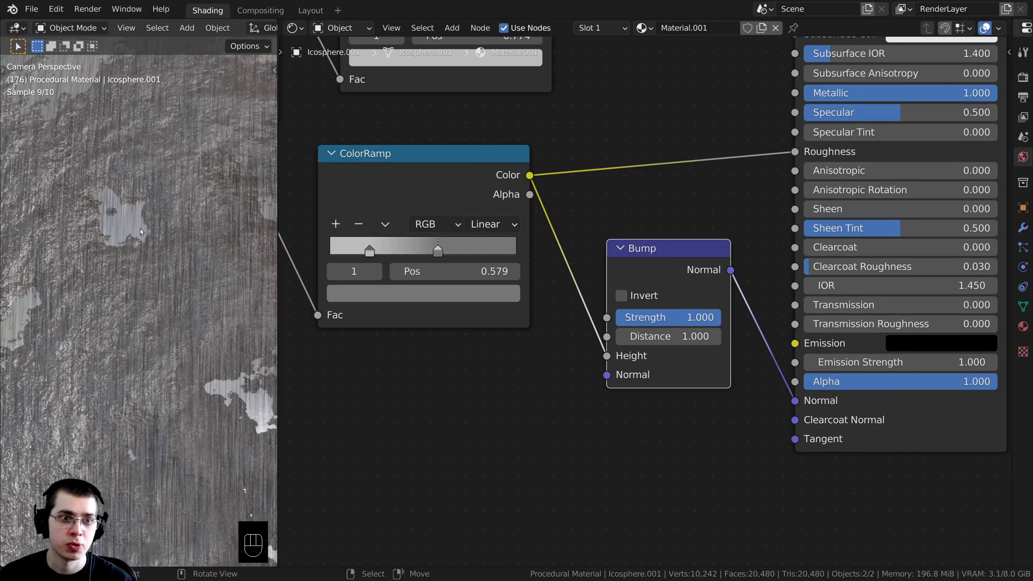
Step: Set the Bump node's Strength to 0.01 and check the surface of the sphere
{"action": "scroll", "coordinate": [650, 322], "scroll_direction": "up", "scroll_amount": 1}
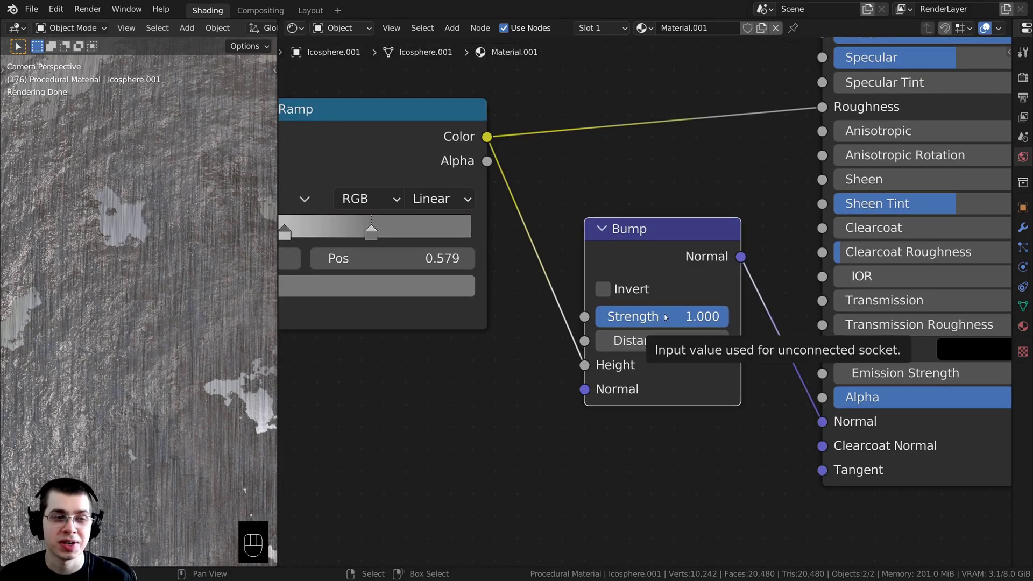
{"action": "left_click", "coordinate": [665, 316]}
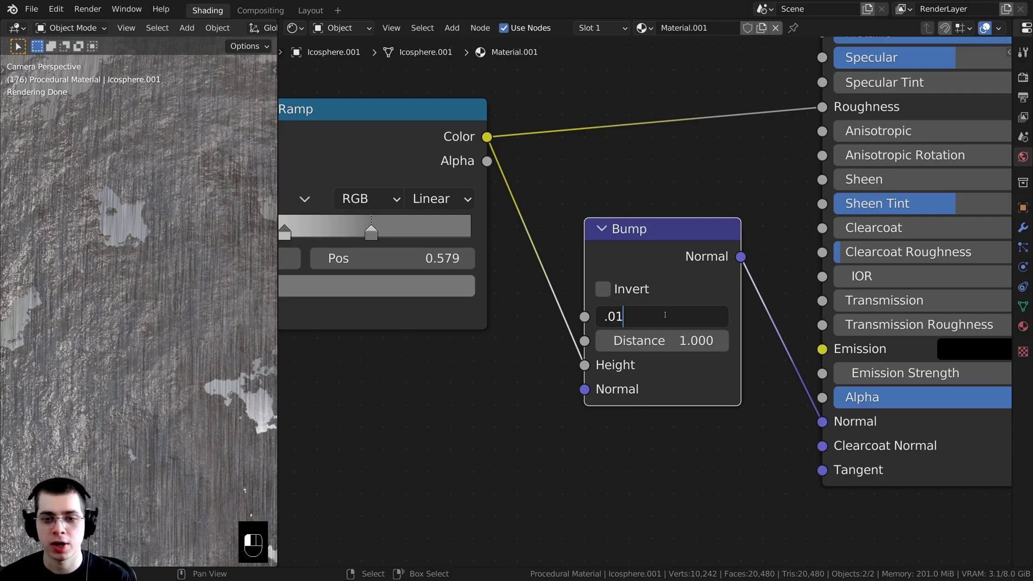
{"action": "key", "text": "Return"}
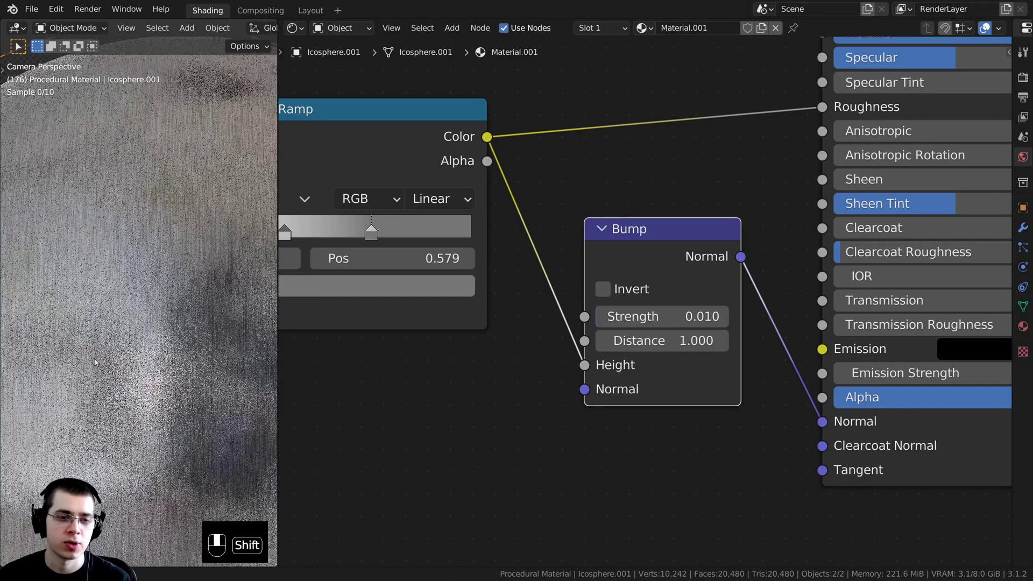
{"action": "middle_click_drag", "start_coordinate": [95, 362], "coordinate": [79, 304], "text": "shift"}
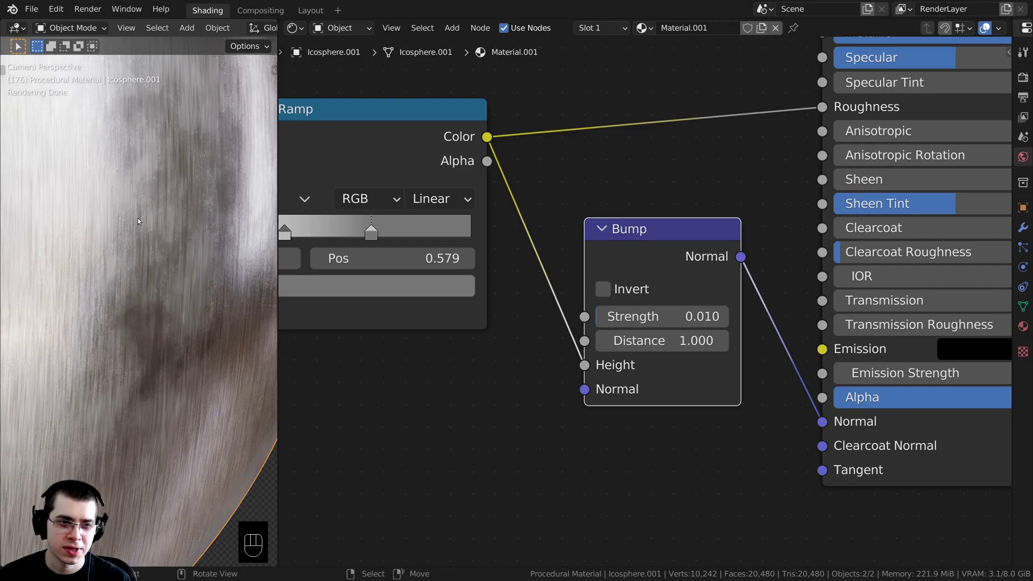
Step: Preview the Bump node's Normal output on the sphere and switch the preview back to the Principled BSDF
{"action": "scroll", "coordinate": [607, 272], "scroll_direction": "down", "scroll_amount": 2}
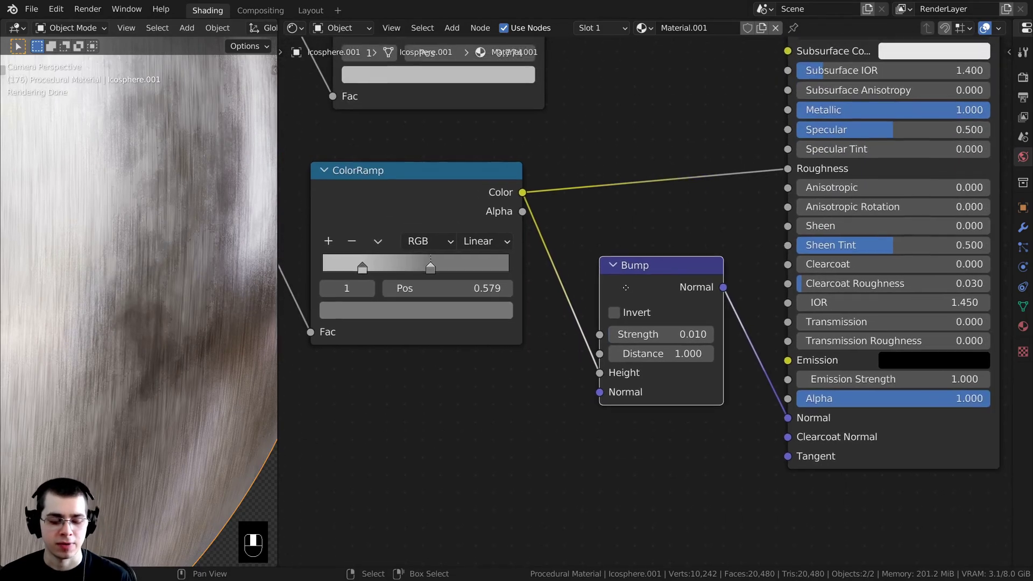
{"action": "left_click", "coordinate": [636, 287], "text": "ctrl+shift"}
{"action": "middle_click_drag", "start_coordinate": [177, 282], "coordinate": [217, 348], "text": "shift"}
{"action": "scroll", "coordinate": [151, 330], "scroll_direction": "up", "scroll_amount": 2}
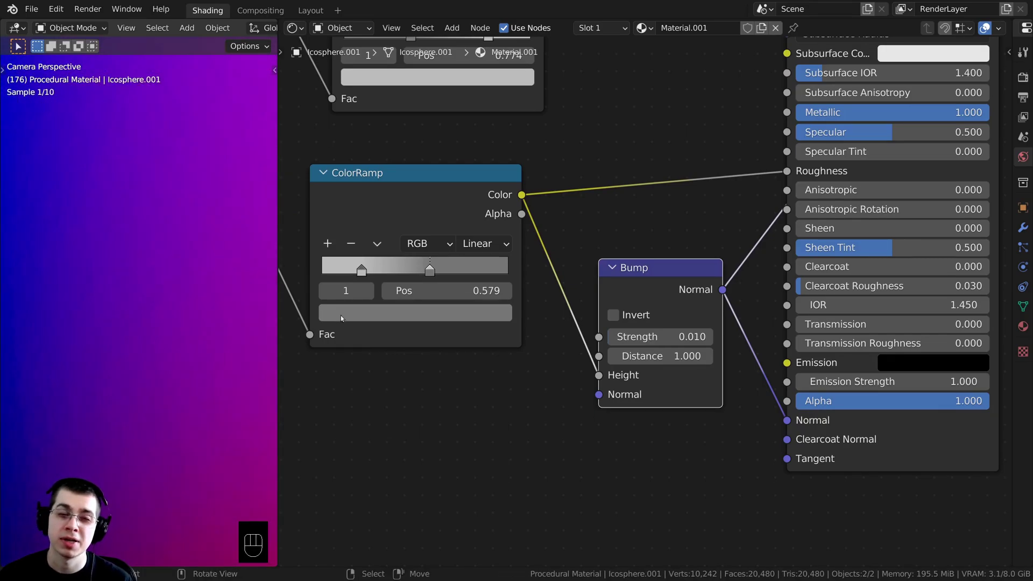
{"action": "scroll", "coordinate": [689, 160], "scroll_direction": "down", "scroll_amount": 3}
{"action": "middle_click_drag", "start_coordinate": [688, 158], "coordinate": [727, 127]}
{"action": "scroll", "coordinate": [727, 127], "scroll_direction": "up", "scroll_amount": 1}
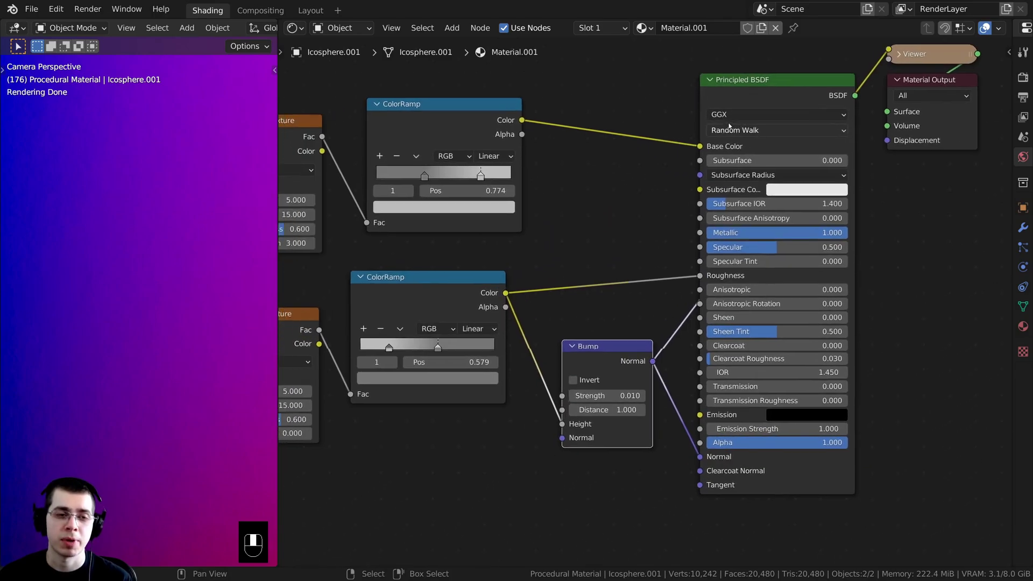
{"action": "left_click", "coordinate": [768, 88], "text": "ctrl+shift"}
Step: Raise the Bump node's Strength to 0.115 and inspect the stronger surface relief on the sphere
{"action": "middle_click_drag", "start_coordinate": [572, 397], "coordinate": [578, 347]}
{"action": "scroll", "coordinate": [578, 347], "scroll_direction": "up", "scroll_amount": 2}
{"action": "left_click_drag", "start_coordinate": [609, 346], "coordinate": [618, 346]}
{"action": "scroll", "coordinate": [213, 334], "scroll_direction": "down", "scroll_amount": 3}
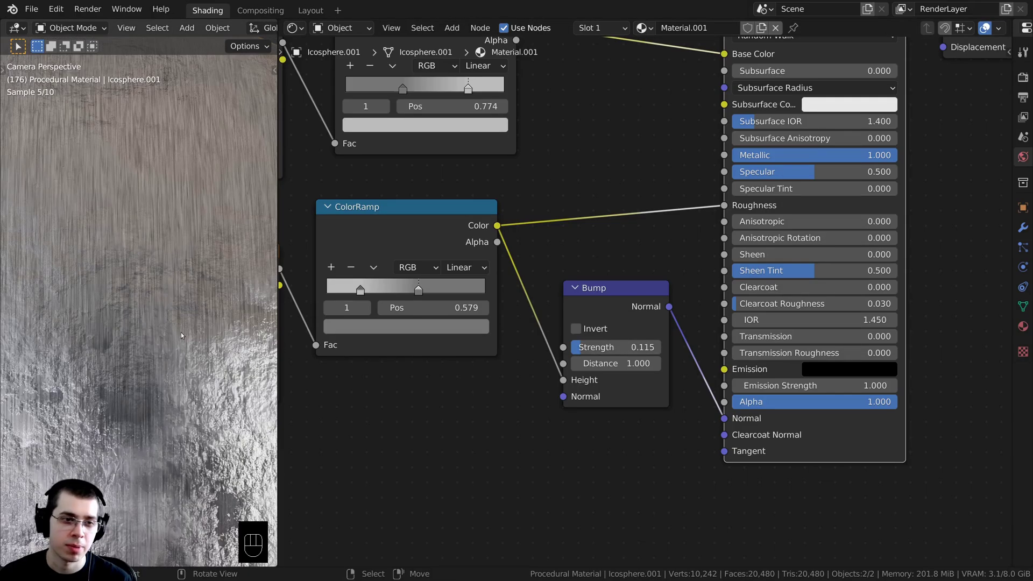
{"action": "middle_click_drag", "start_coordinate": [149, 393], "coordinate": [81, 297], "text": "shift"}
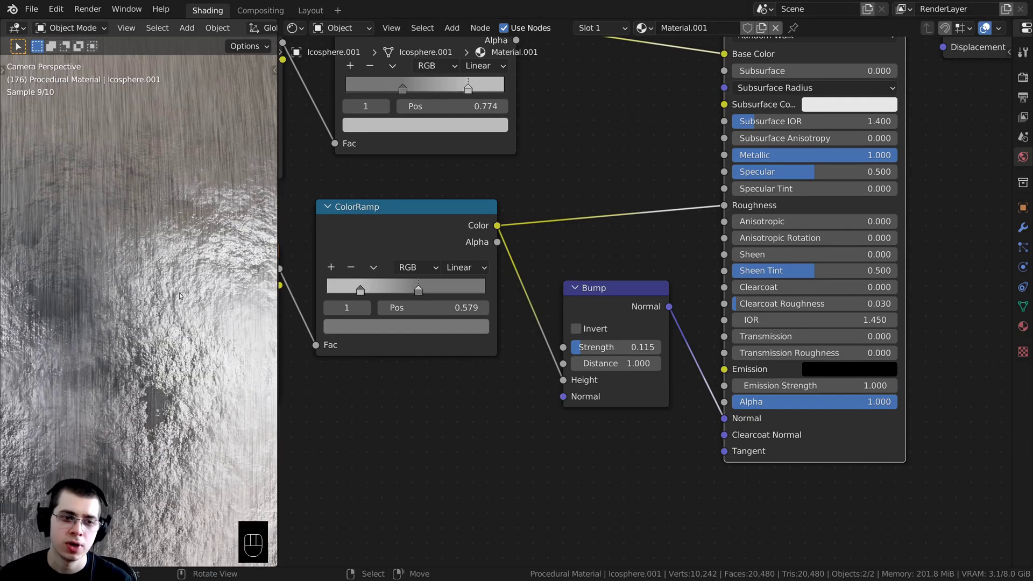
{"action": "middle_click_drag", "start_coordinate": [219, 284], "coordinate": [239, 331]}
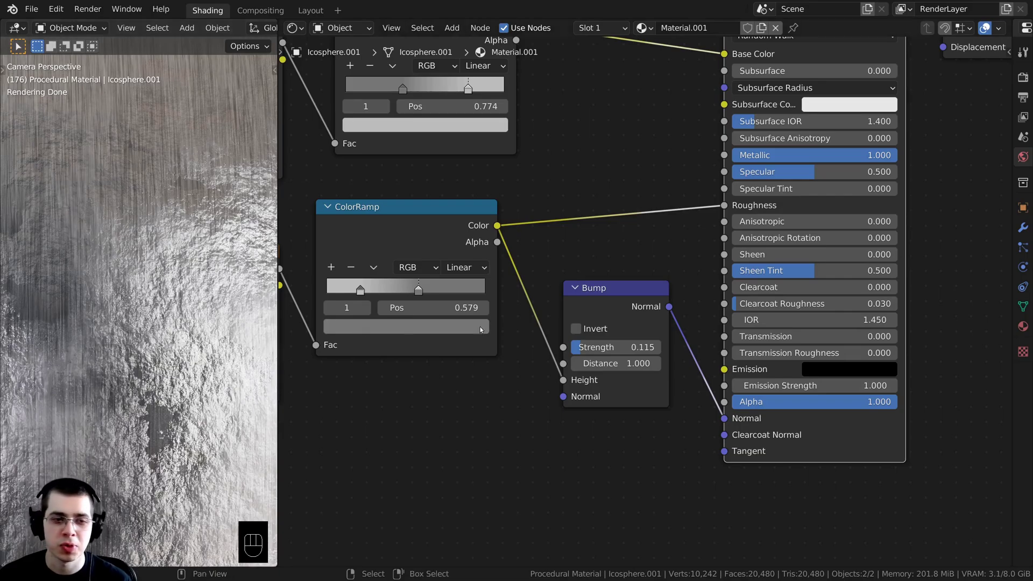
Step: Set the Bump node's Strength back to 0.01 and check the whole sphere in the rendered view
{"action": "left_click_drag", "start_coordinate": [604, 349], "coordinate": [605, 350]}
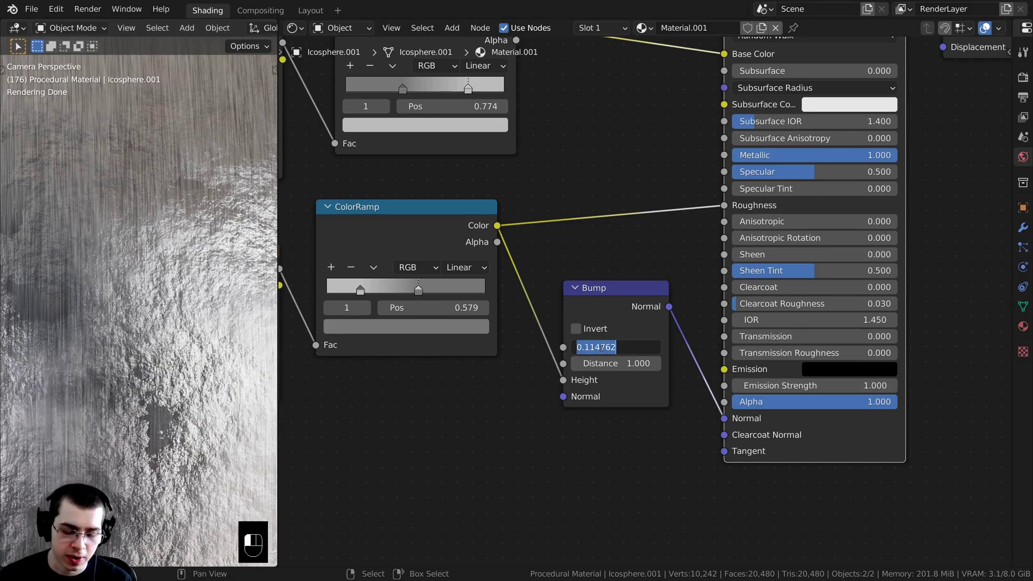
{"action": "type", "text": ".01"}
{"action": "key", "text": "Return"}
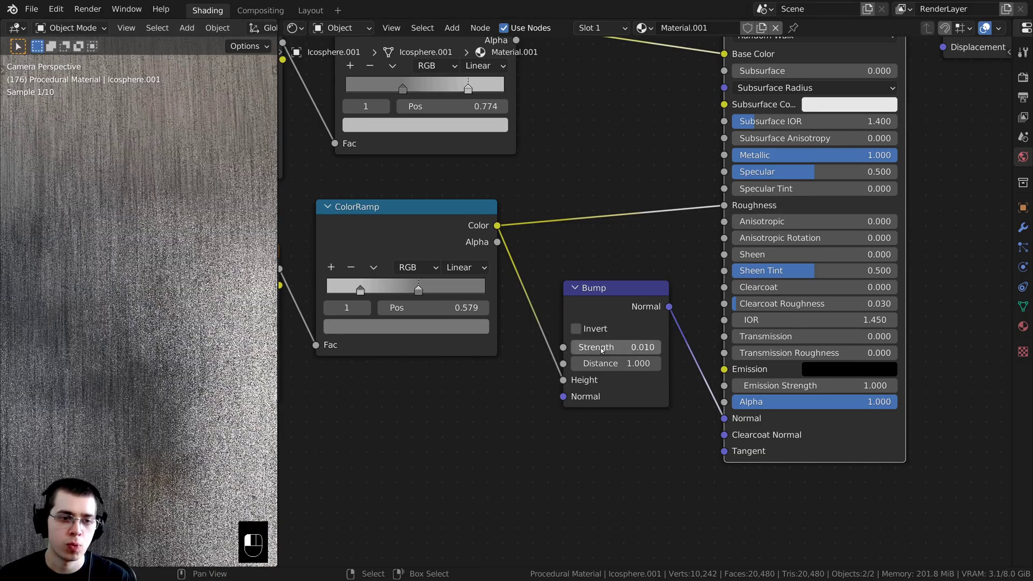
{"action": "scroll", "coordinate": [116, 368], "scroll_direction": "down", "scroll_amount": 5}
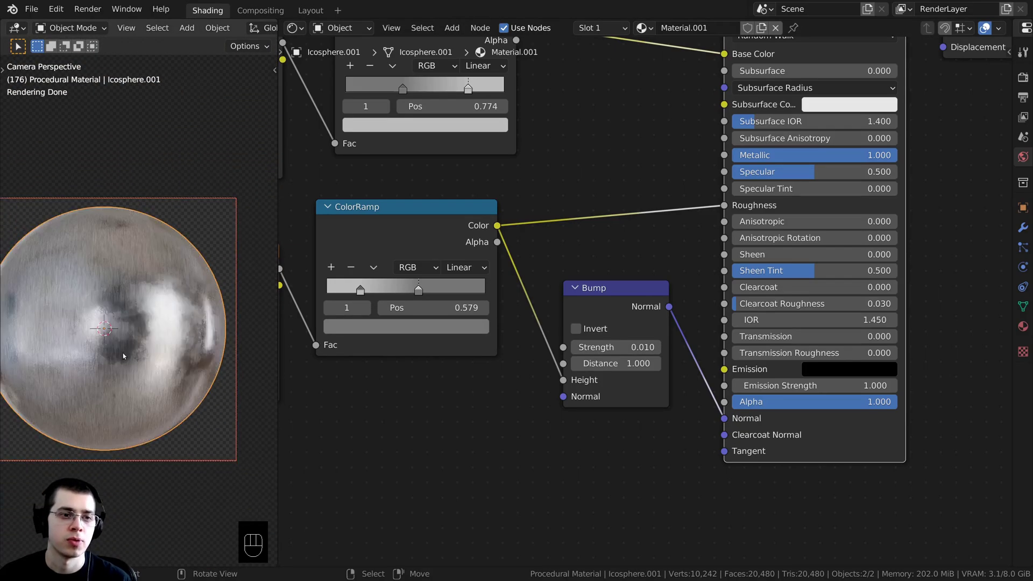
{"action": "scroll", "coordinate": [702, 138], "scroll_direction": "down", "scroll_amount": 2}
Step: Add a Hue Saturation Value node between the upper ColorRamp's Color output and the Principled BSDF's Base Color
{"action": "key", "text": "shift+a"}
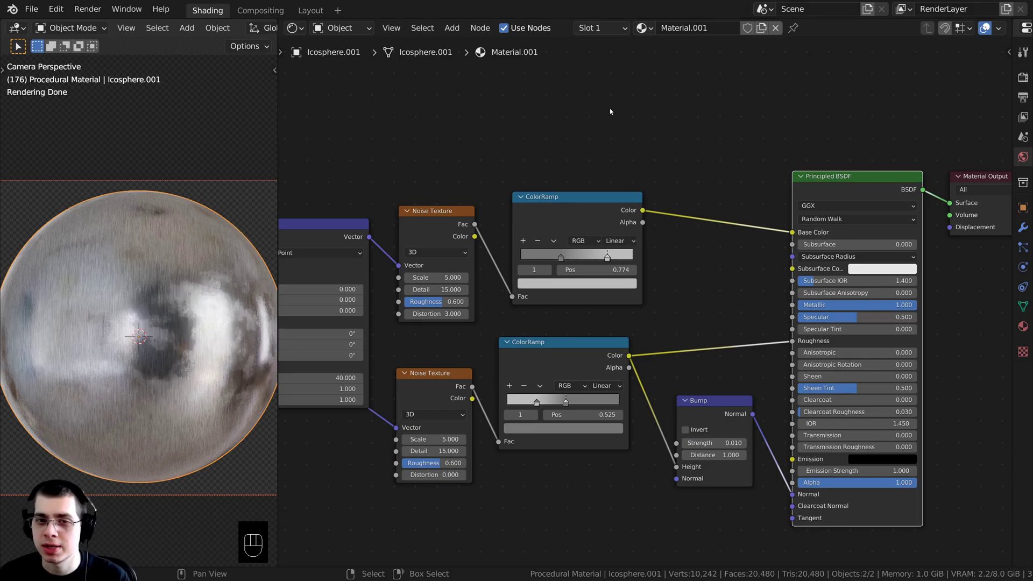
{"action": "key", "text": "shift+a"}
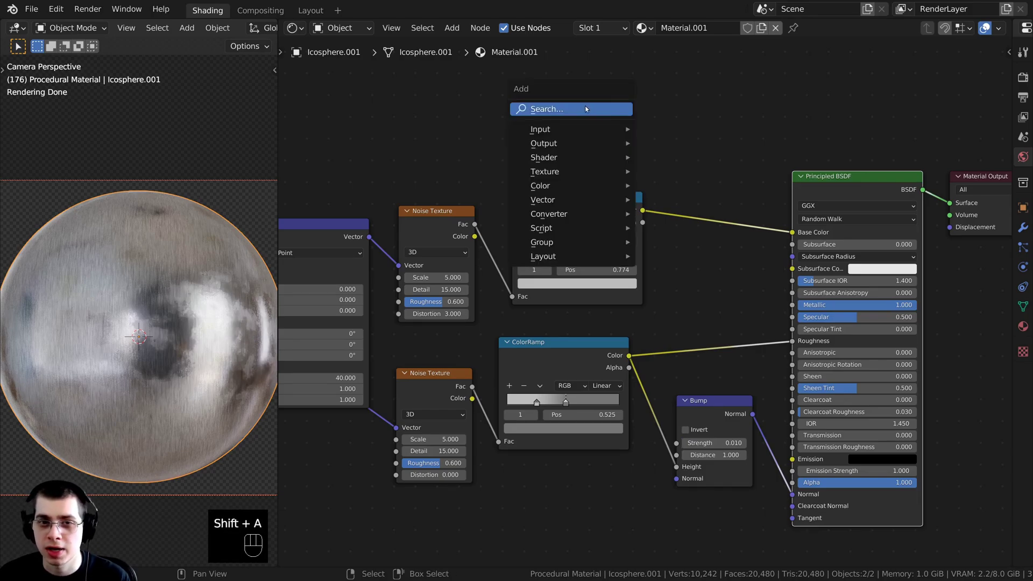
{"action": "left_click", "coordinate": [566, 110]}
{"action": "type", "text": "hue"}
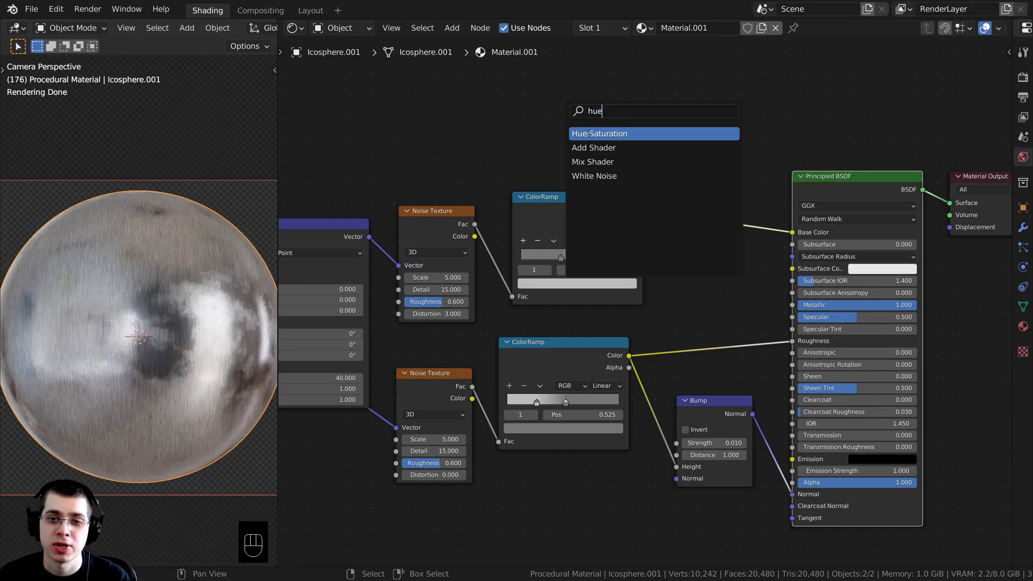
{"action": "left_click", "coordinate": [595, 132]}
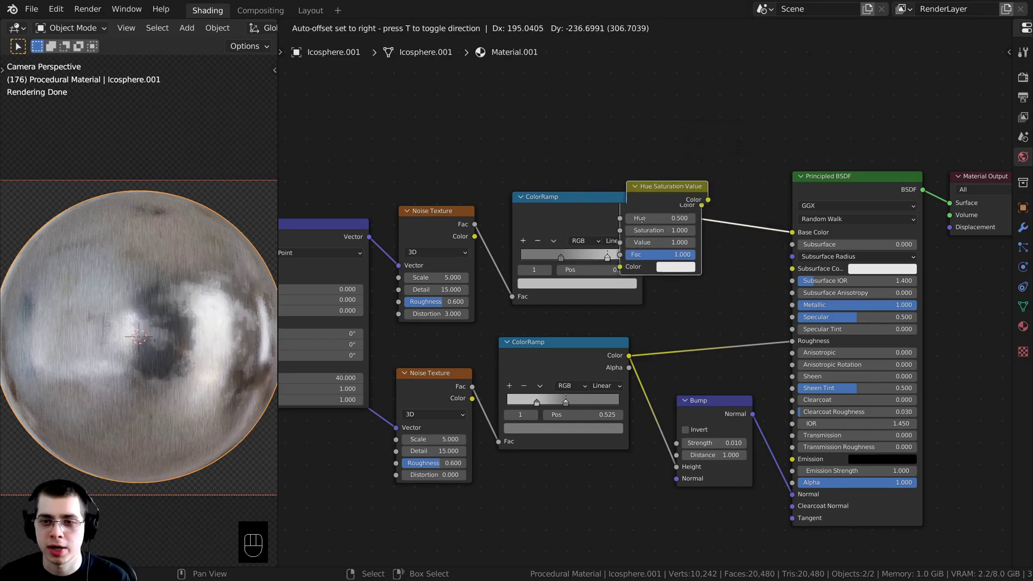
{"action": "left_click", "coordinate": [684, 208]}
Step: Try a darker Value of 0.430 and other brightness levels on the Hue Saturation Value node, and return it to 1.000
{"action": "scroll", "coordinate": [663, 239], "scroll_direction": "up", "scroll_amount": 4}
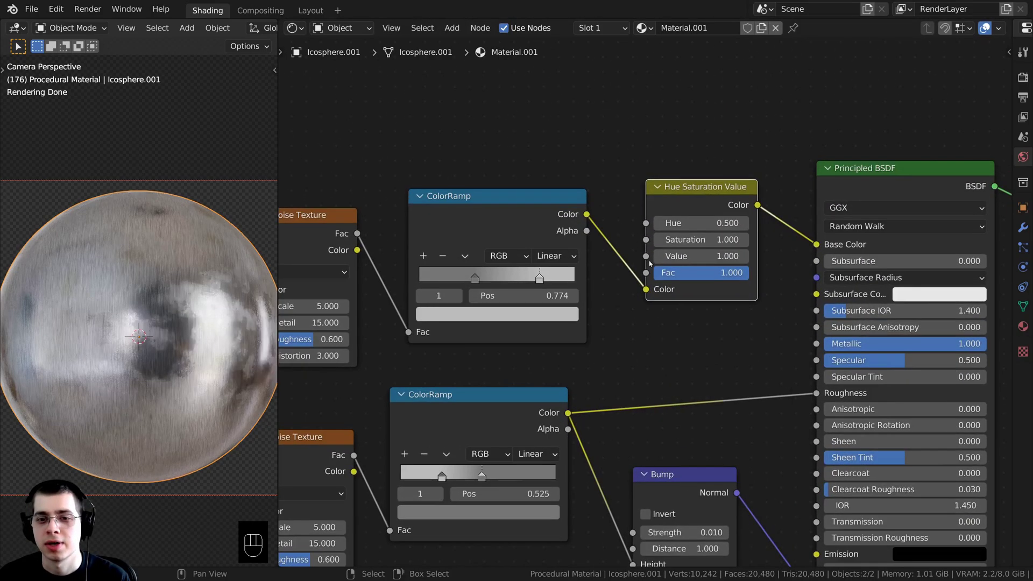
{"action": "mouse_move", "coordinate": [664, 239]}
{"action": "left_mouse_down", "text": "shift"}
{"action": "mouse_move", "coordinate": [591, 239]}
{"action": "mouse_move", "coordinate": [678, 240]}
{"action": "mouse_move", "coordinate": [597, 239]}
{"action": "mouse_move", "coordinate": [634, 240]}
{"action": "mouse_move", "coordinate": [622, 239]}
{"action": "left_mouse_up", "text": "shift"}
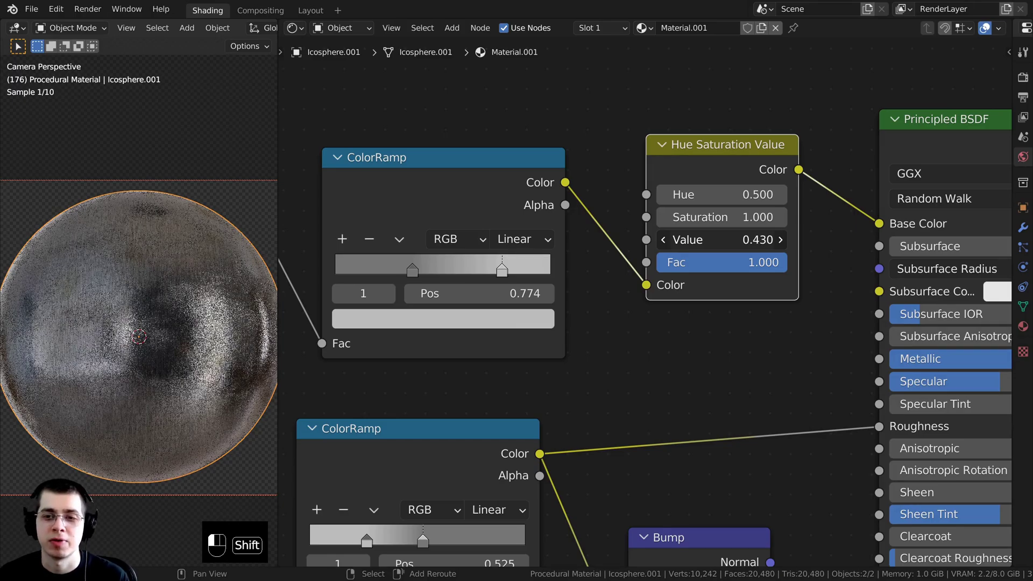
{"action": "left_click_drag", "start_coordinate": [700, 239], "coordinate": [877, 239], "text": "shift"}
{"action": "left_click_drag", "start_coordinate": [721, 239], "coordinate": [668, 240], "text": "shift"}
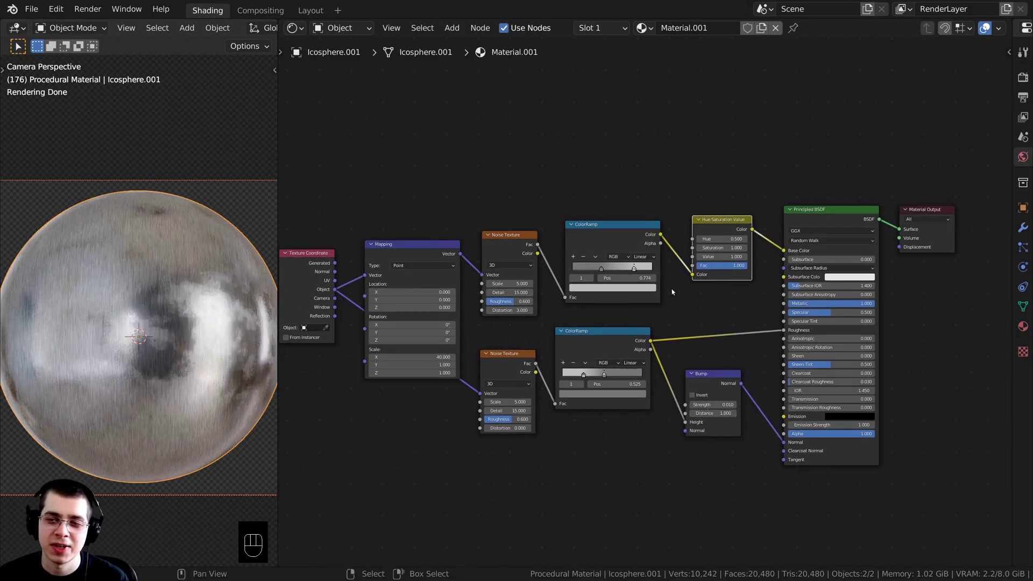
Step: Render the finished brushed-metal sphere as a final image
{"action": "scroll", "coordinate": [672, 292], "scroll_direction": "up", "scroll_amount": 2}
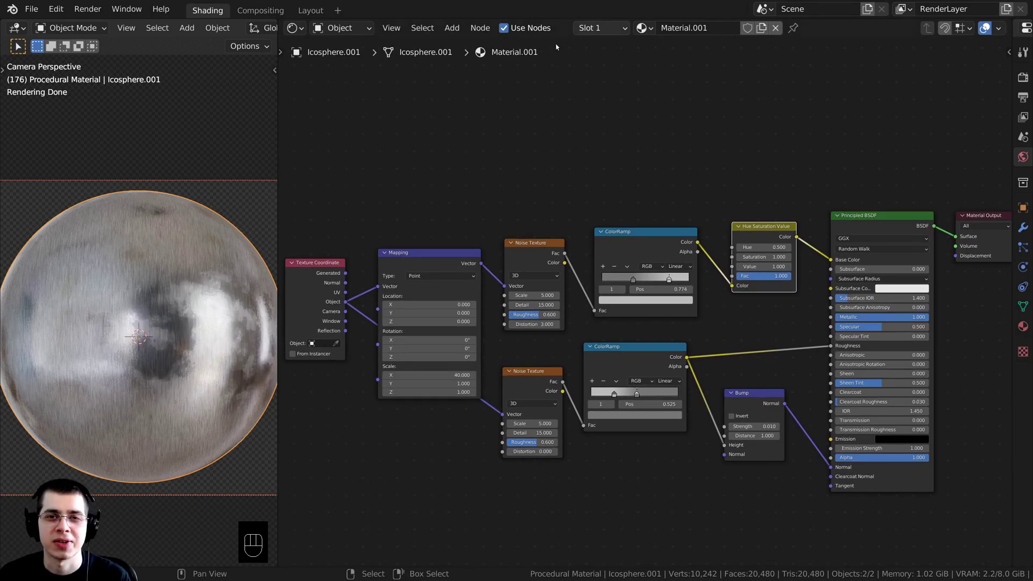
{"action": "key", "text": "F12"}
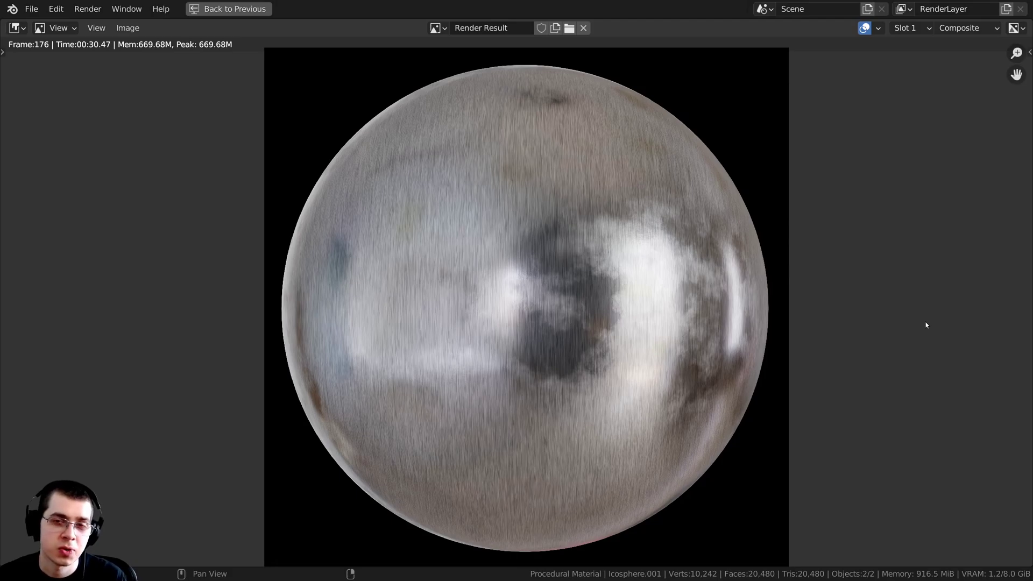